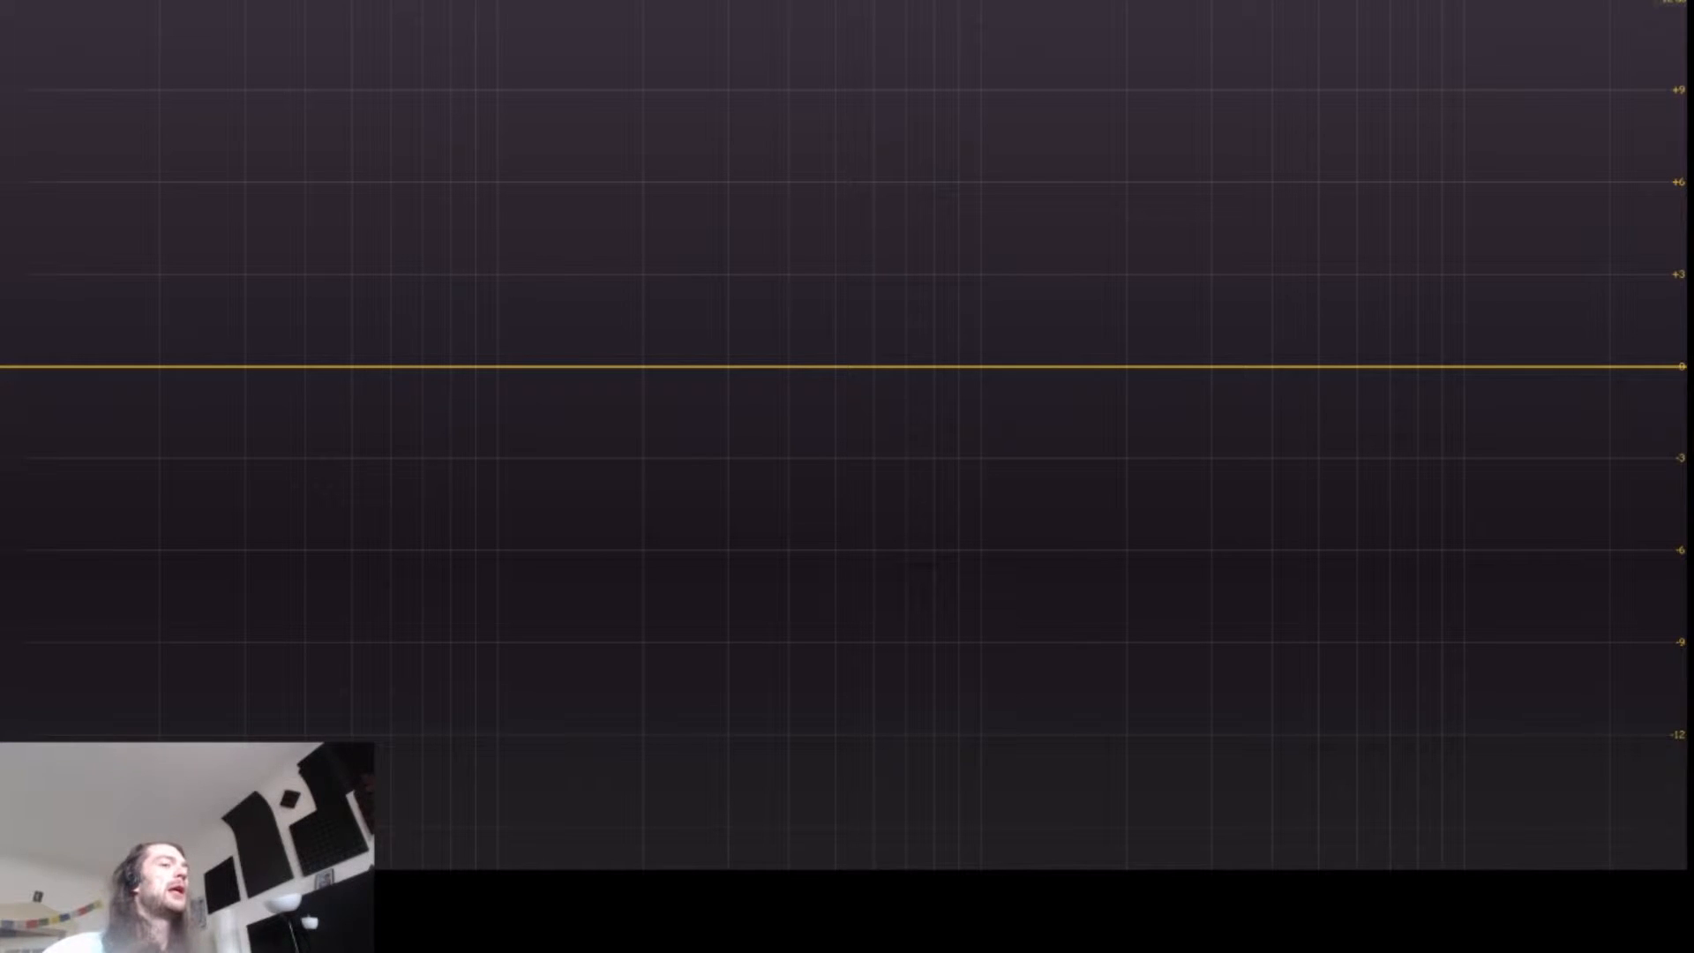
{"action": "key", "text": "F2"}
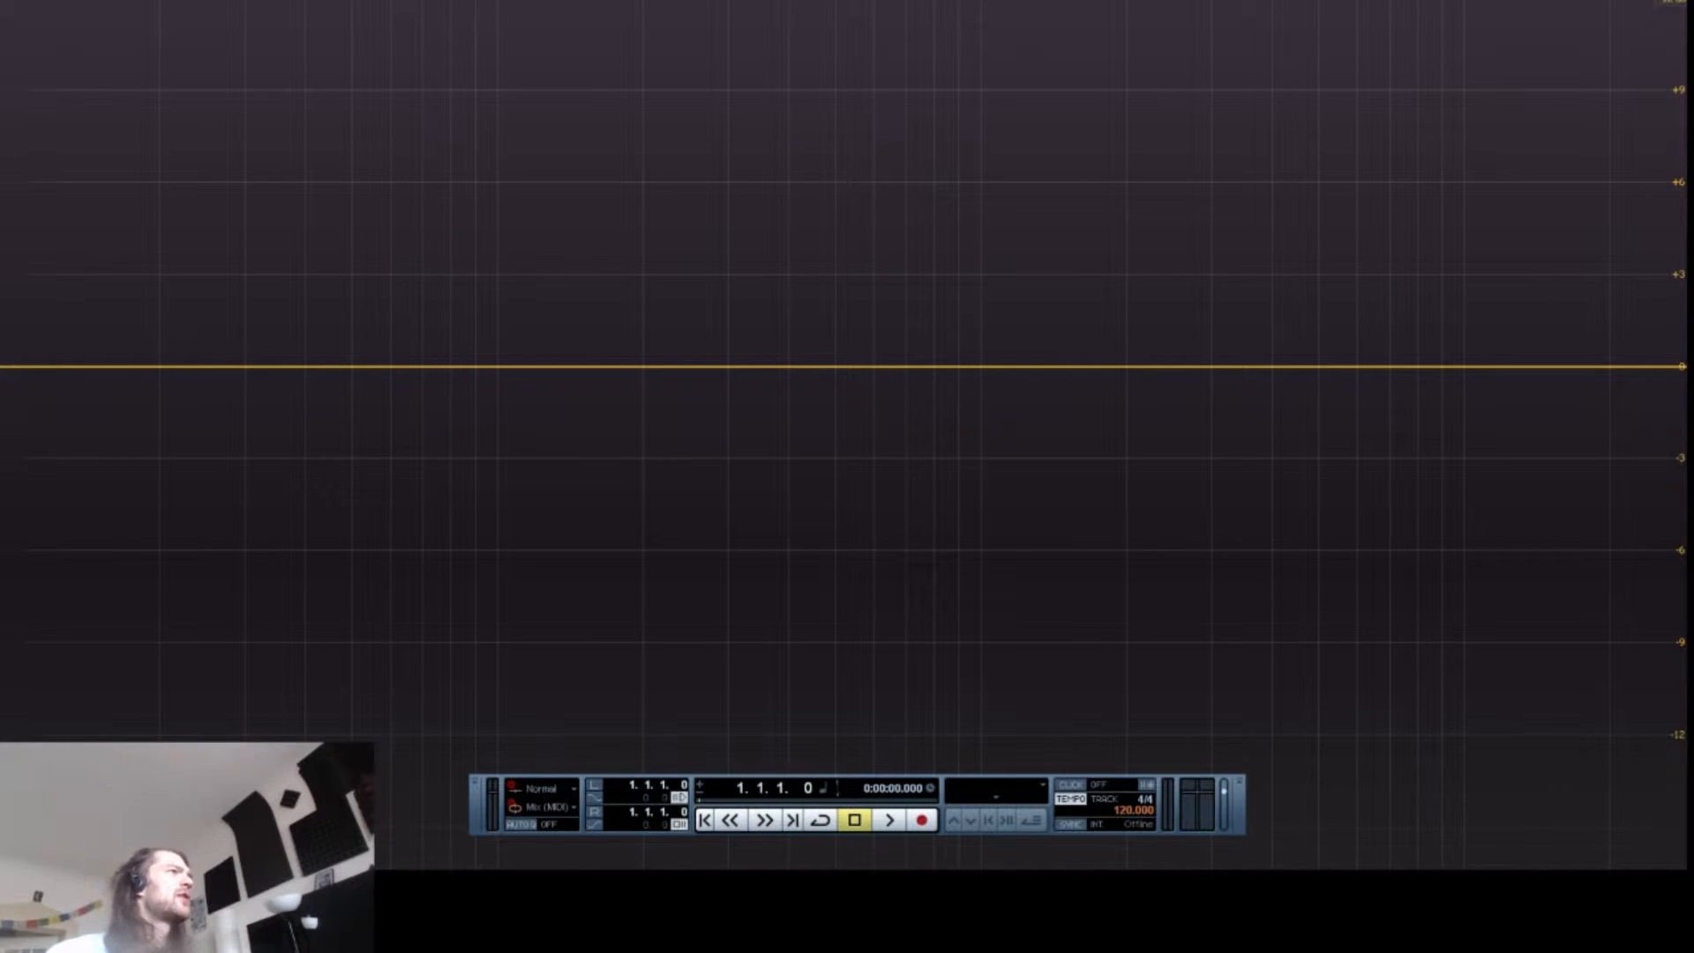
Step: Add a low-cut band and move it down to about 31 Hz
{"action": "left_click_drag", "start_coordinate": [68, 366], "coordinate": [447, 397]}
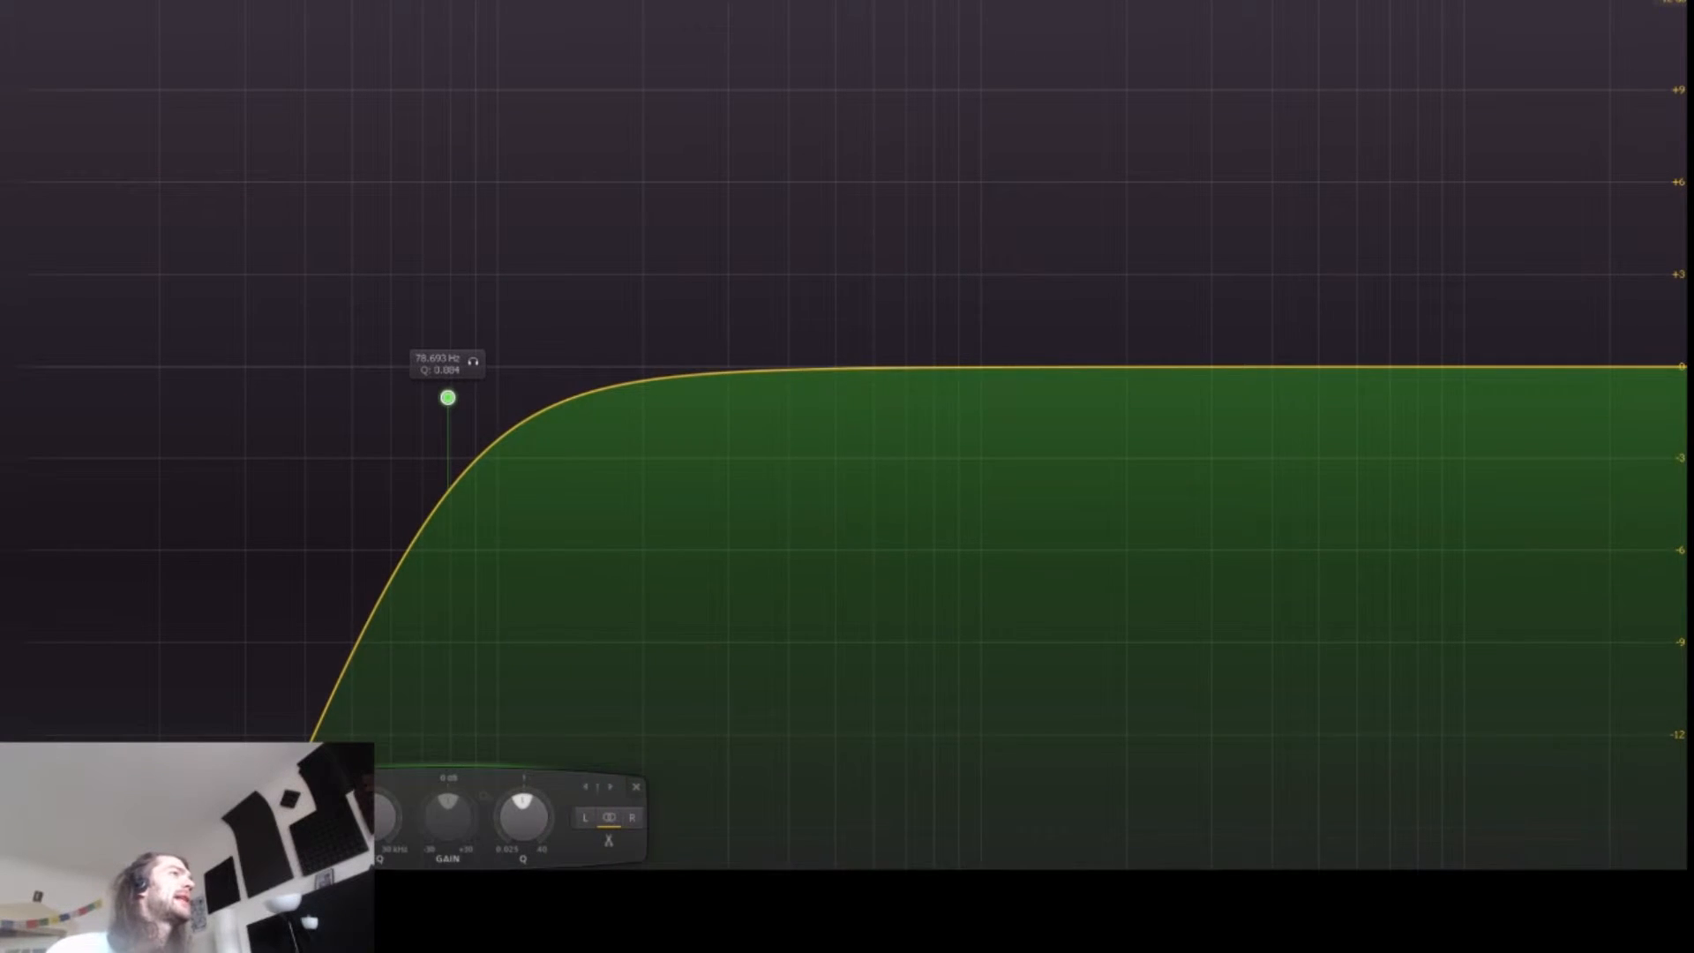
{"action": "left_click_drag", "start_coordinate": [341, 310], "coordinate": [469, 400]}
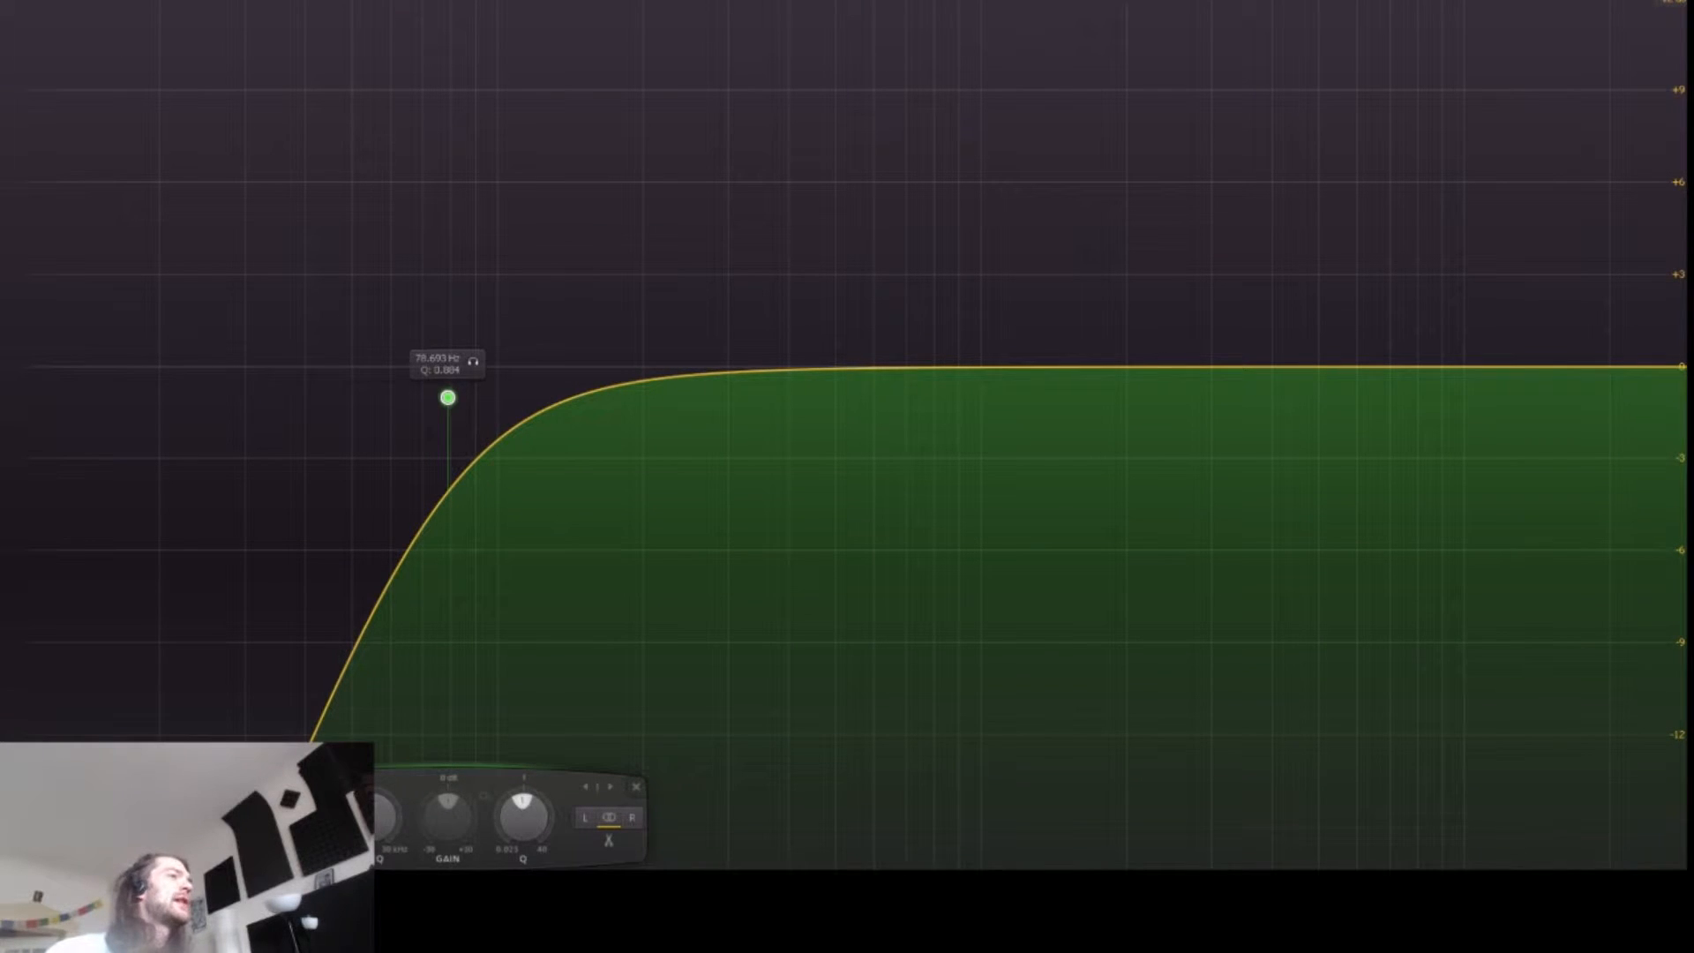
{"action": "left_click_drag", "start_coordinate": [447, 397], "coordinate": [254, 435]}
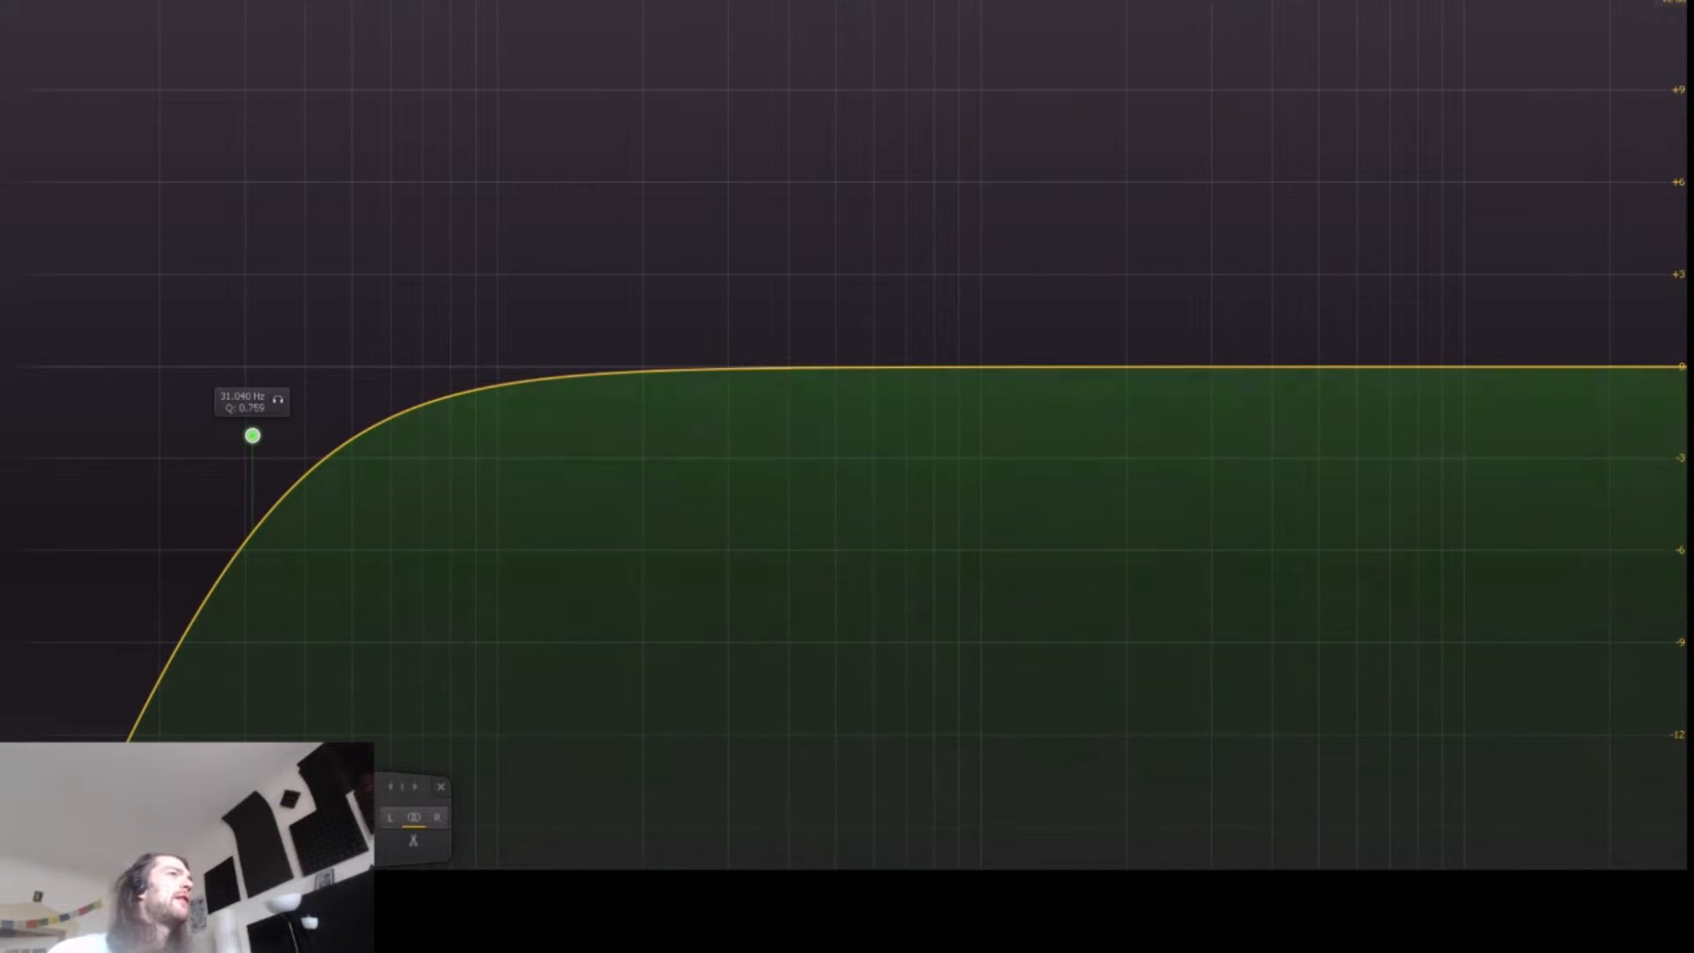
Step: Add three gentle bell cuts of about -2.5 dB at roughly 380 Hz, 1.45 kHz and a higher frequency
{"action": "left_click_drag", "start_coordinate": [826, 366], "coordinate": [779, 439]}
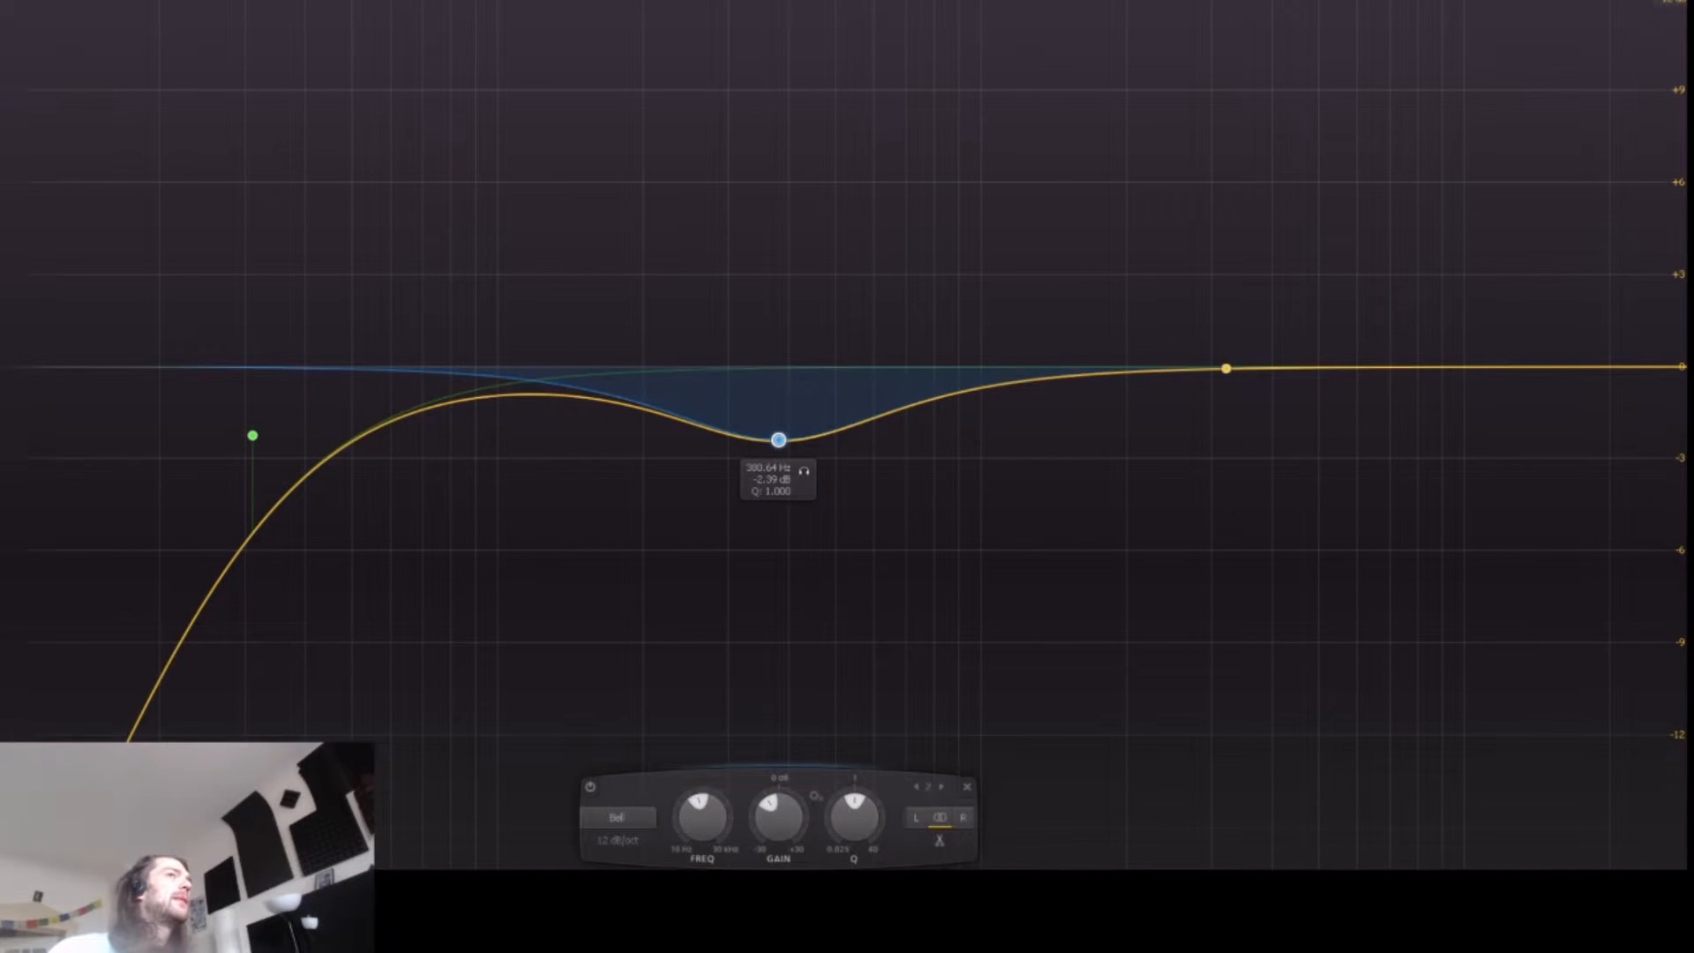
{"action": "left_click_drag", "start_coordinate": [1304, 367], "coordinate": [1059, 442]}
{"action": "left_click_drag", "start_coordinate": [1331, 378], "coordinate": [1349, 465]}
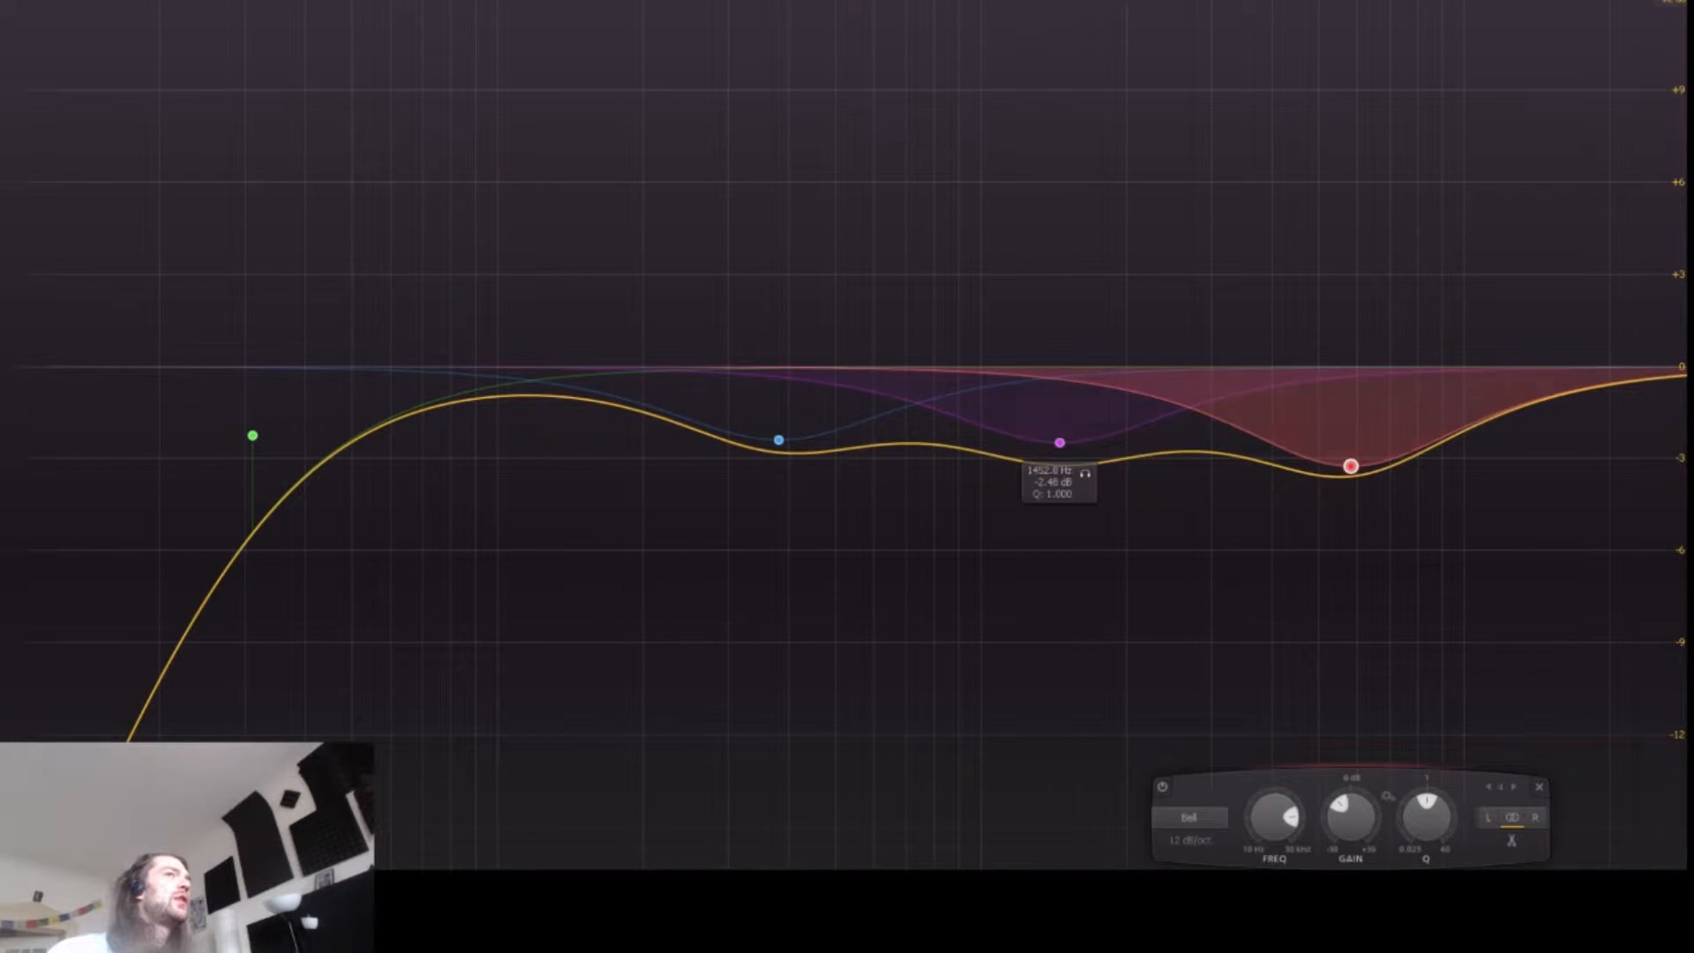
Step: Add a deep bell cut at about 788 Hz and -8.7 dB, and narrow its Q
{"action": "left_click_drag", "start_coordinate": [937, 446], "coordinate": [932, 632]}
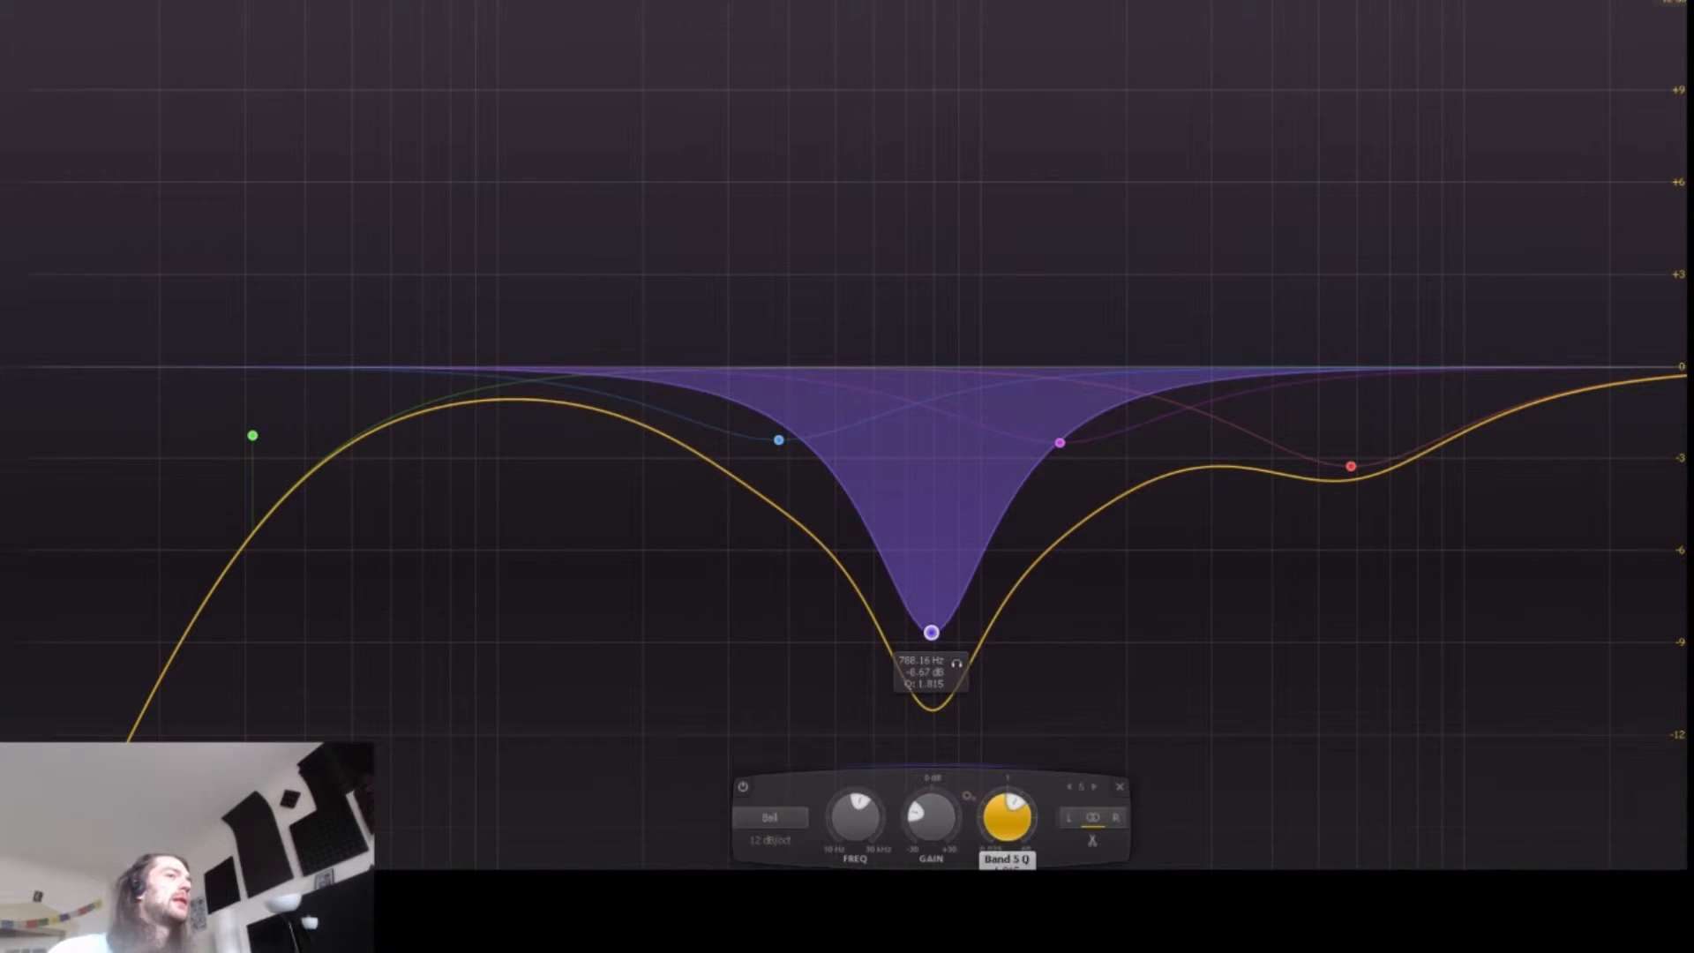
{"action": "scroll", "coordinate": [1015, 816], "scroll_direction": "up", "scroll_amount": 5}
Step: Add a narrow notch at about 7.95 kHz and -9.2 dB, narrowing its Q to about 22
{"action": "left_click_drag", "start_coordinate": [1342, 369], "coordinate": [1405, 650]}
{"action": "scroll", "coordinate": [1405, 649], "scroll_direction": "up", "scroll_amount": 5}
{"action": "scroll", "coordinate": [1405, 650], "scroll_direction": "up", "scroll_amount": 5}
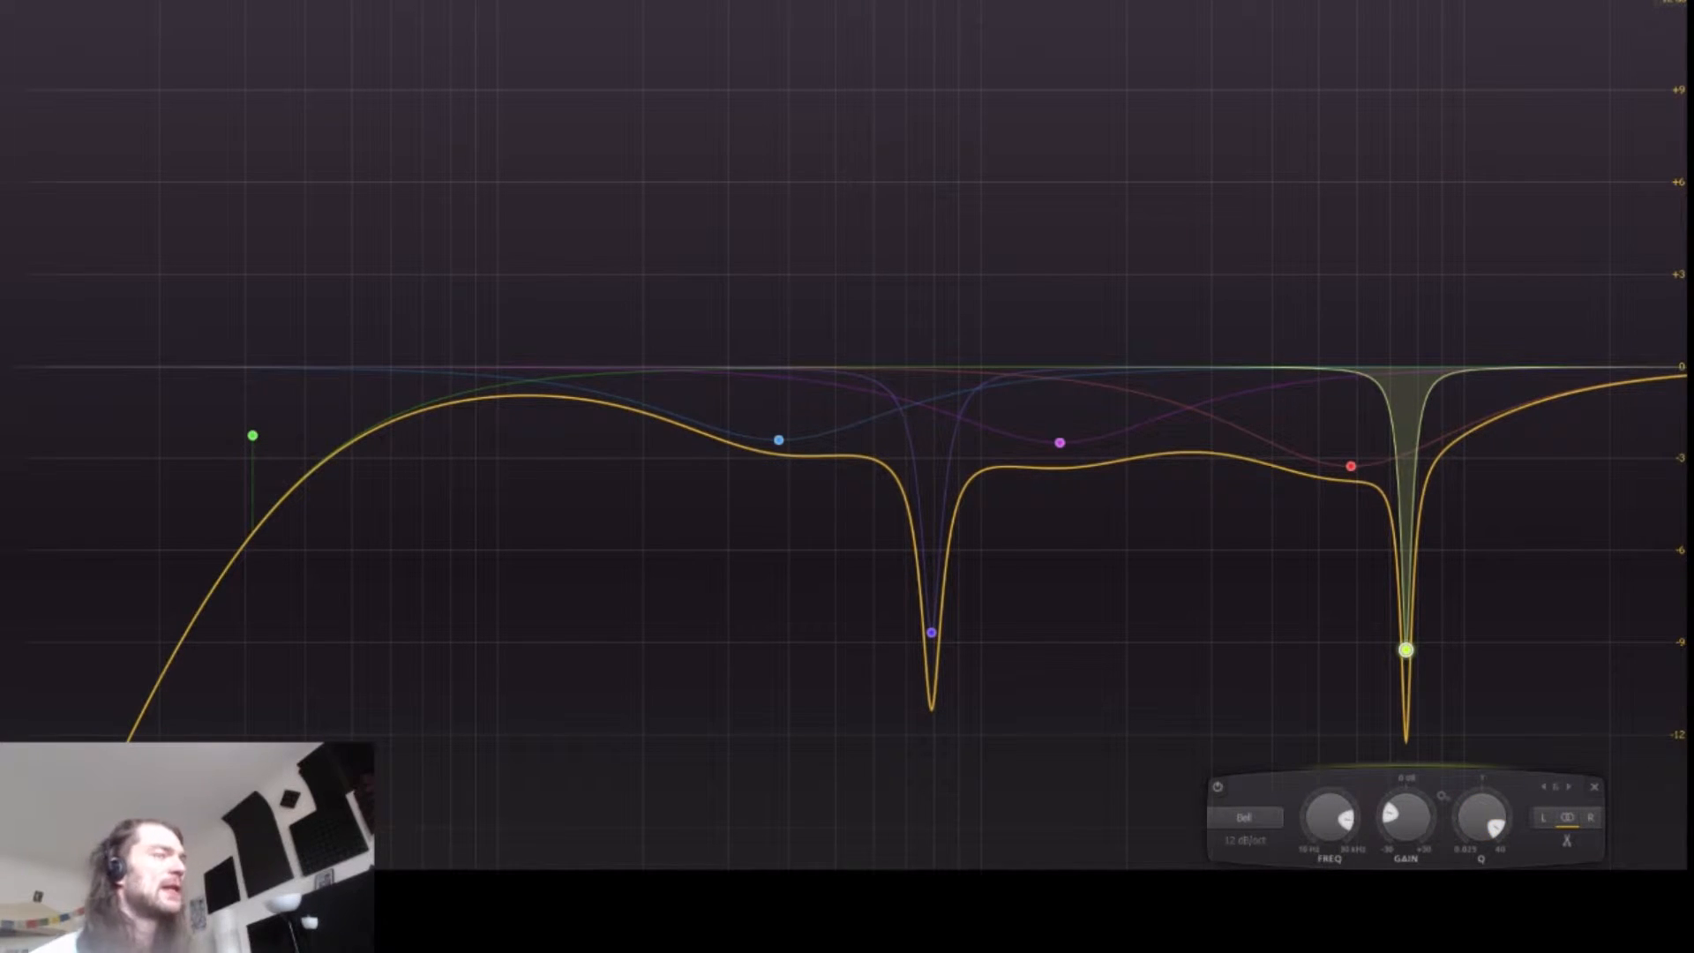
Step: Select all EQ bands and delete them
{"action": "left_click_drag", "start_coordinate": [248, 118], "coordinate": [1520, 757]}
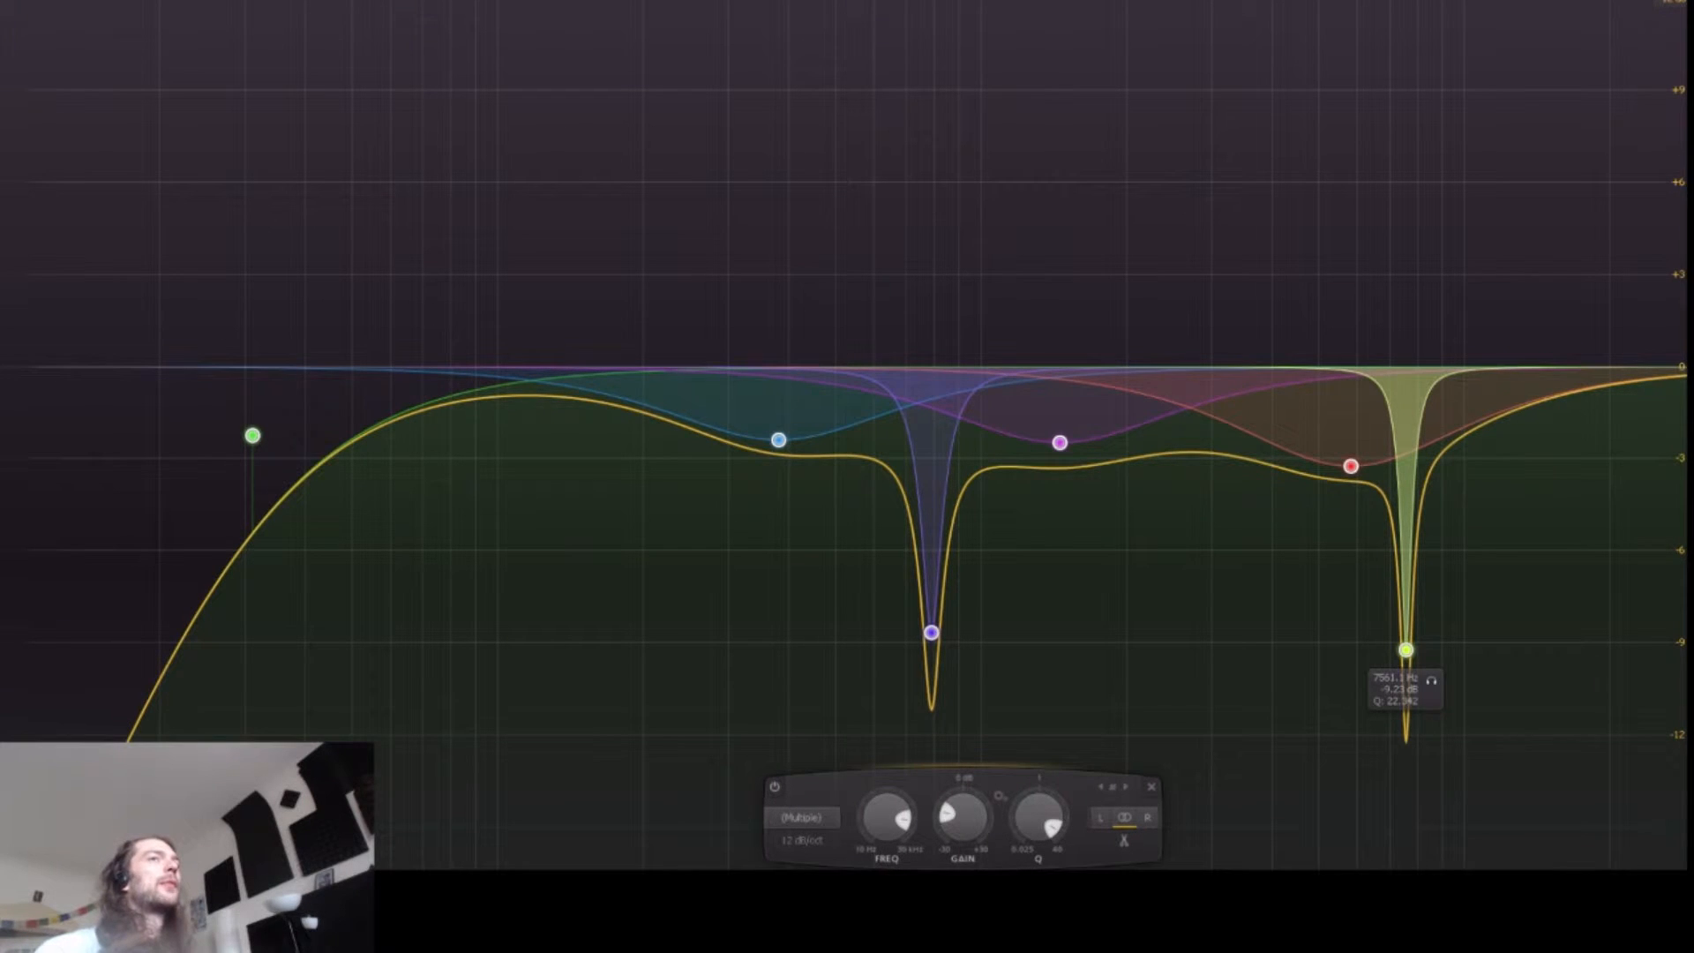
{"action": "right_click", "coordinate": [1406, 649]}
{"action": "left_click", "coordinate": [1458, 787]}
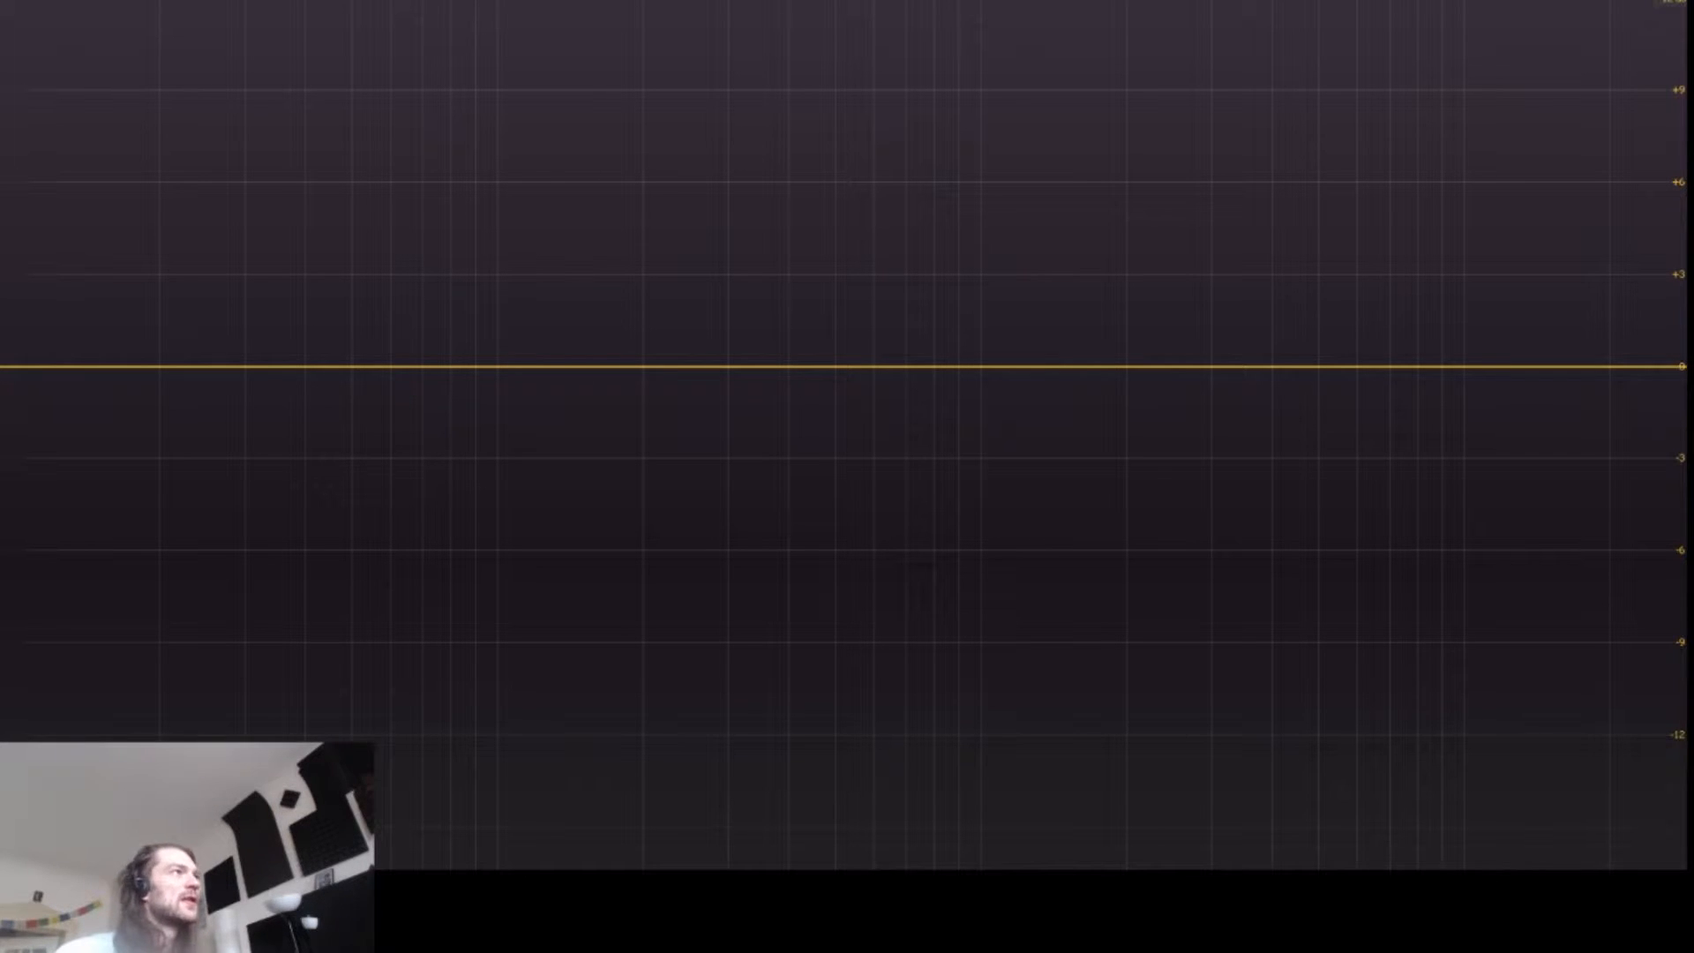
Step: Add a low shelf at about 57 Hz and -5.25 dB, and set its slope to 24 dB/oct
{"action": "left_click_drag", "start_coordinate": [26, 367], "coordinate": [380, 446]}
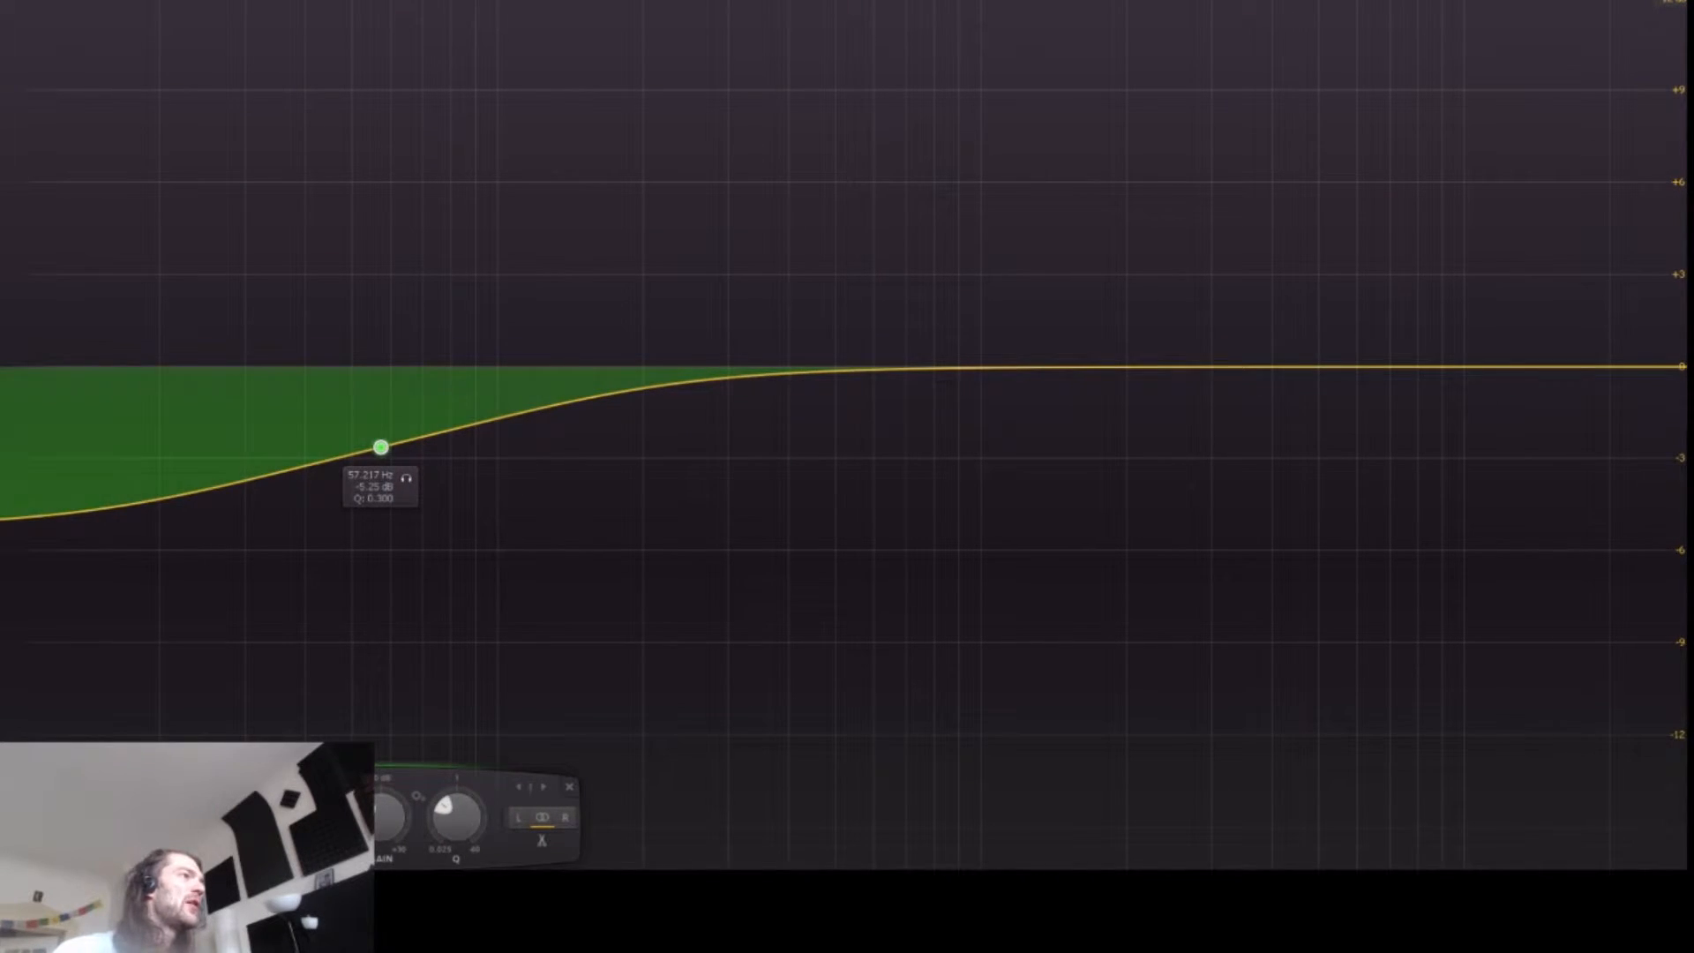
{"action": "left_click", "coordinate": [221, 810]}
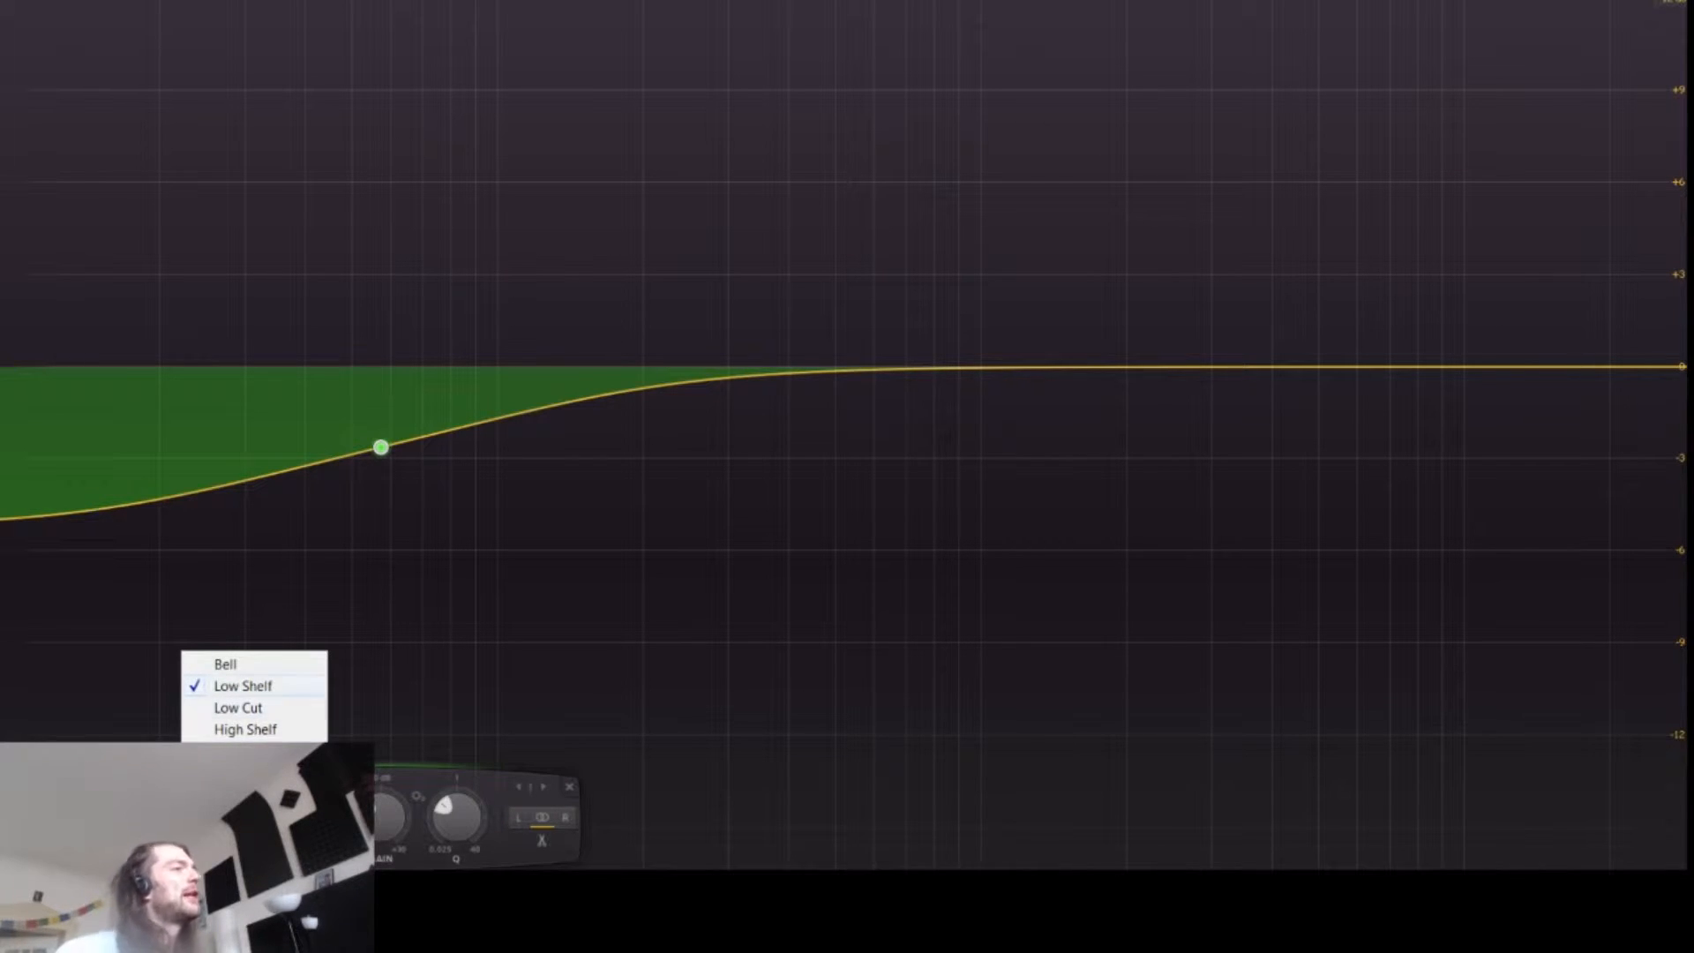
{"action": "key", "text": "Escape"}
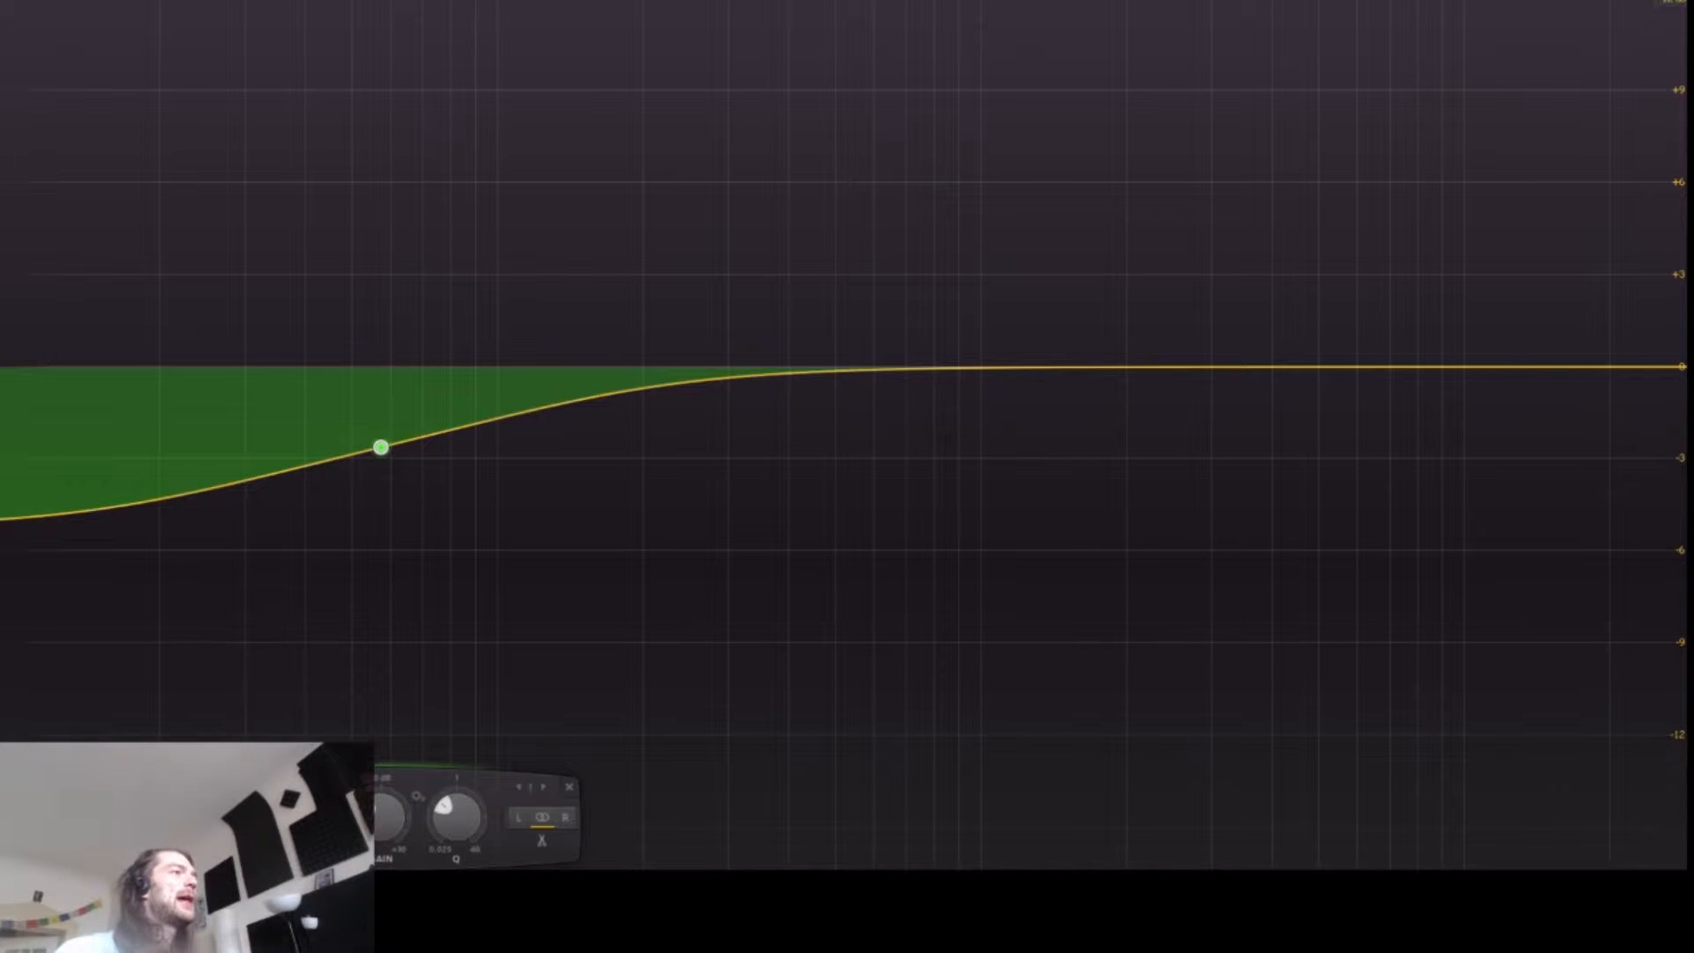
{"action": "left_click", "coordinate": [221, 840]}
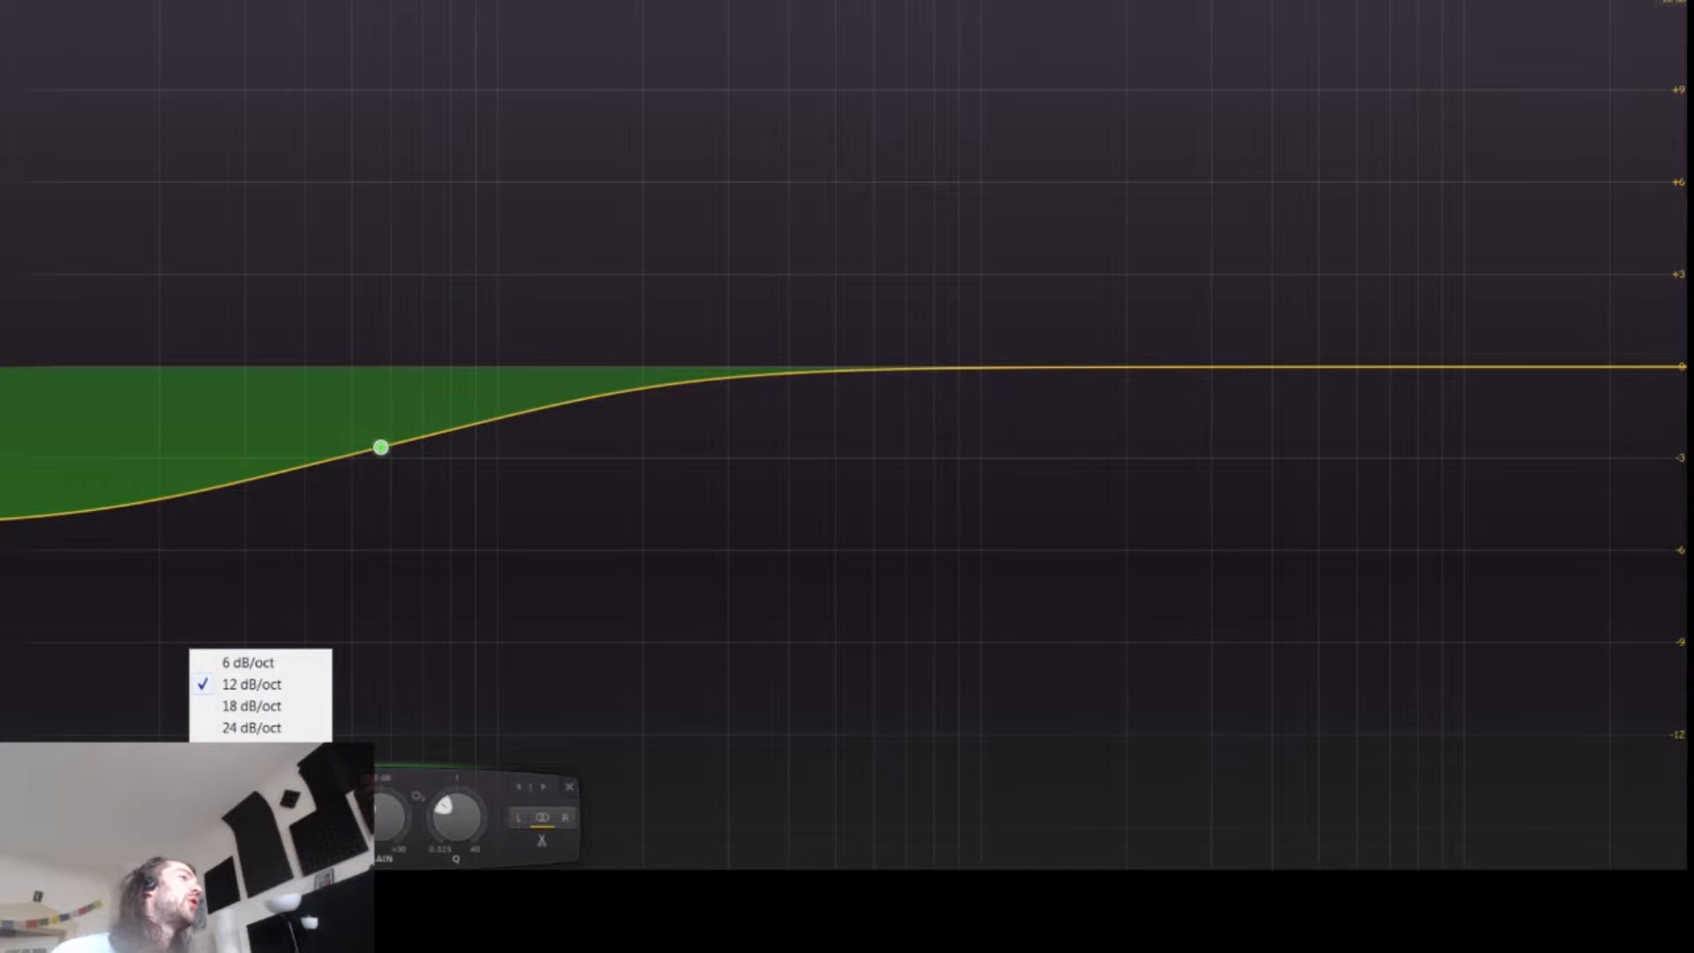
{"action": "left_click", "coordinate": [251, 727]}
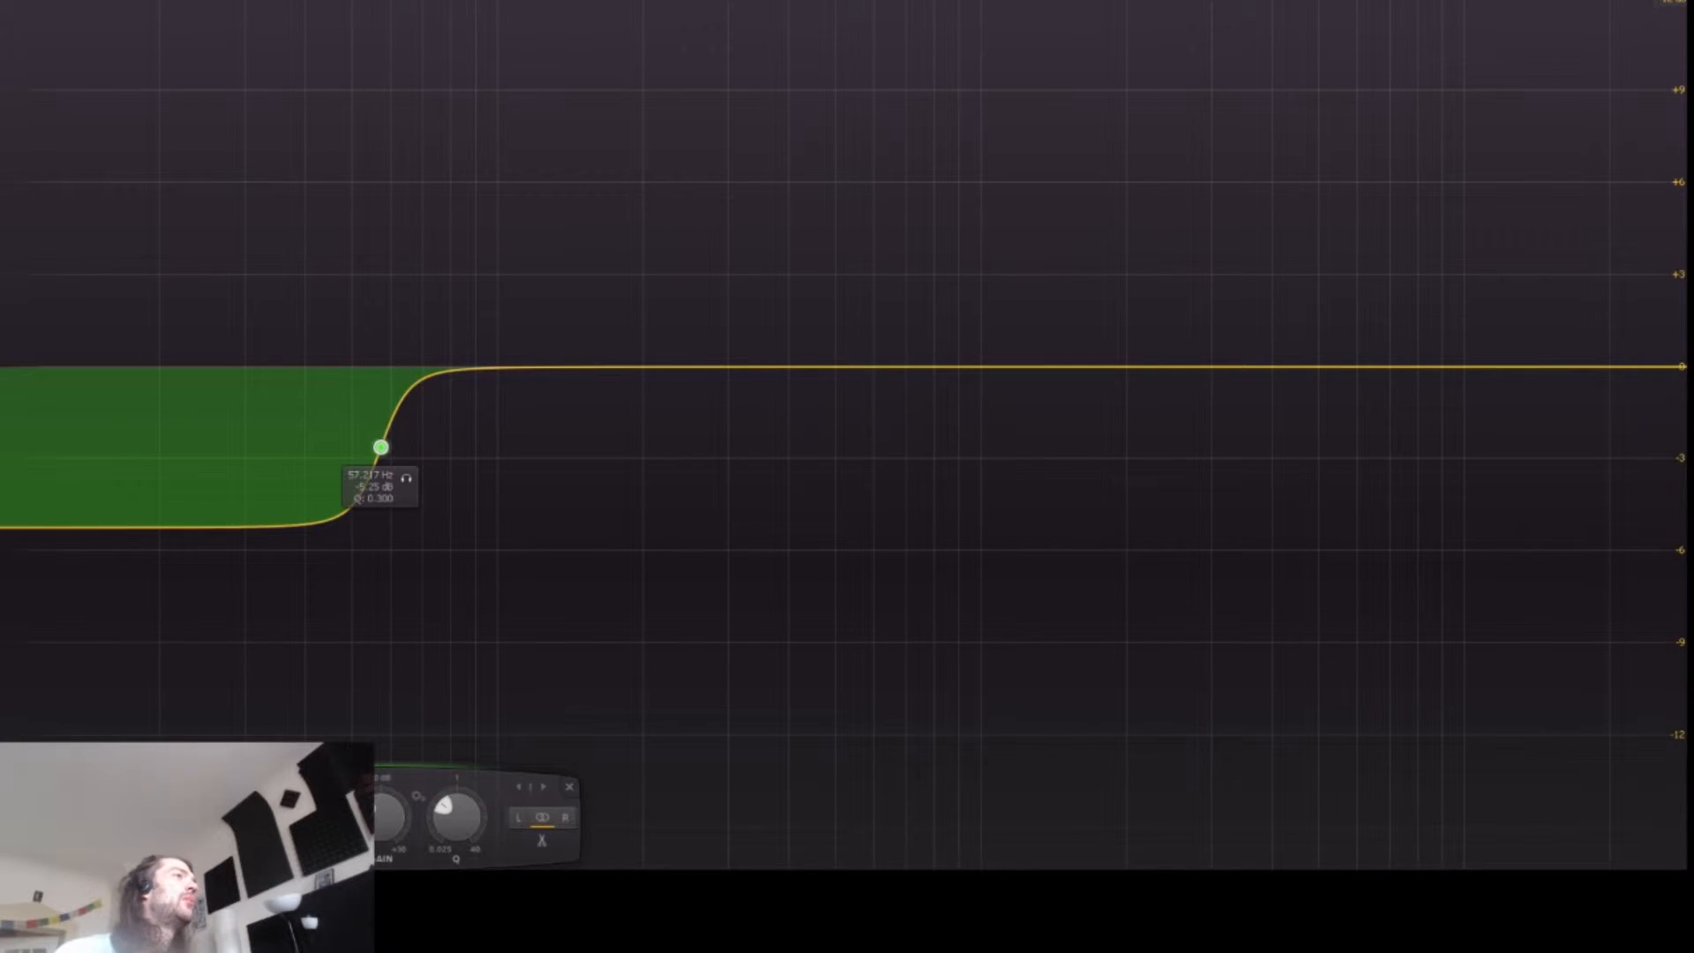
Step: Move the low shelf to about 250 Hz and -28 dB, then delete the band
{"action": "left_click_drag", "start_coordinate": [380, 447], "coordinate": [690, 540]}
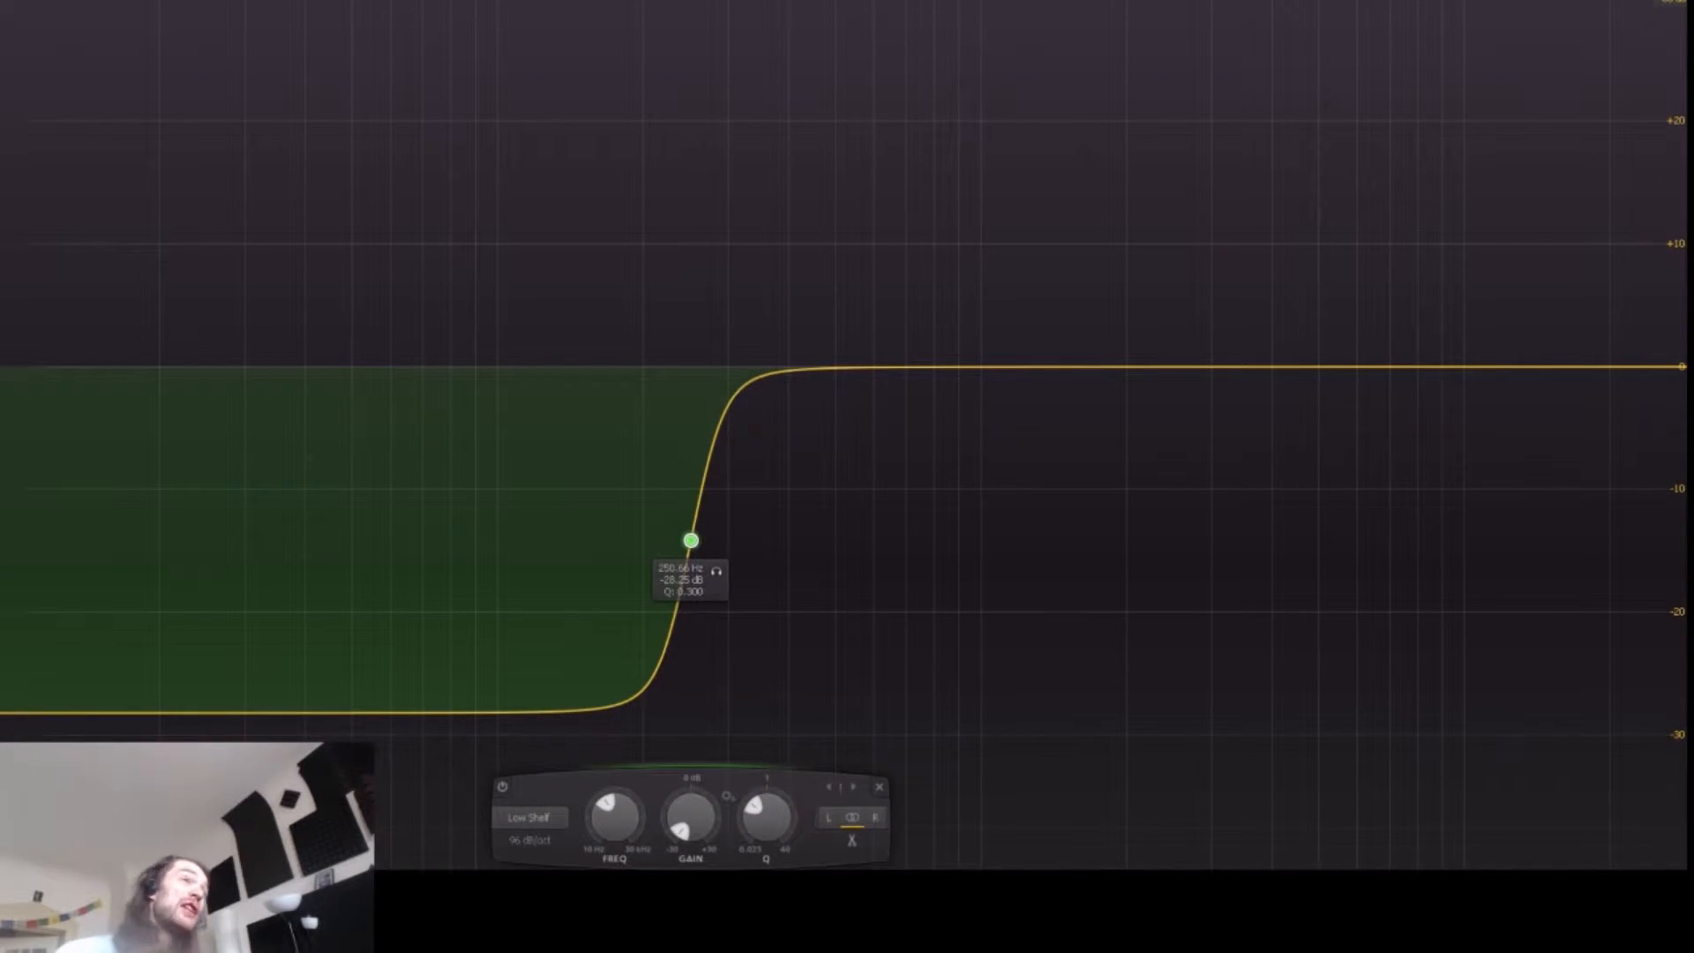
{"action": "right_click", "coordinate": [691, 540]}
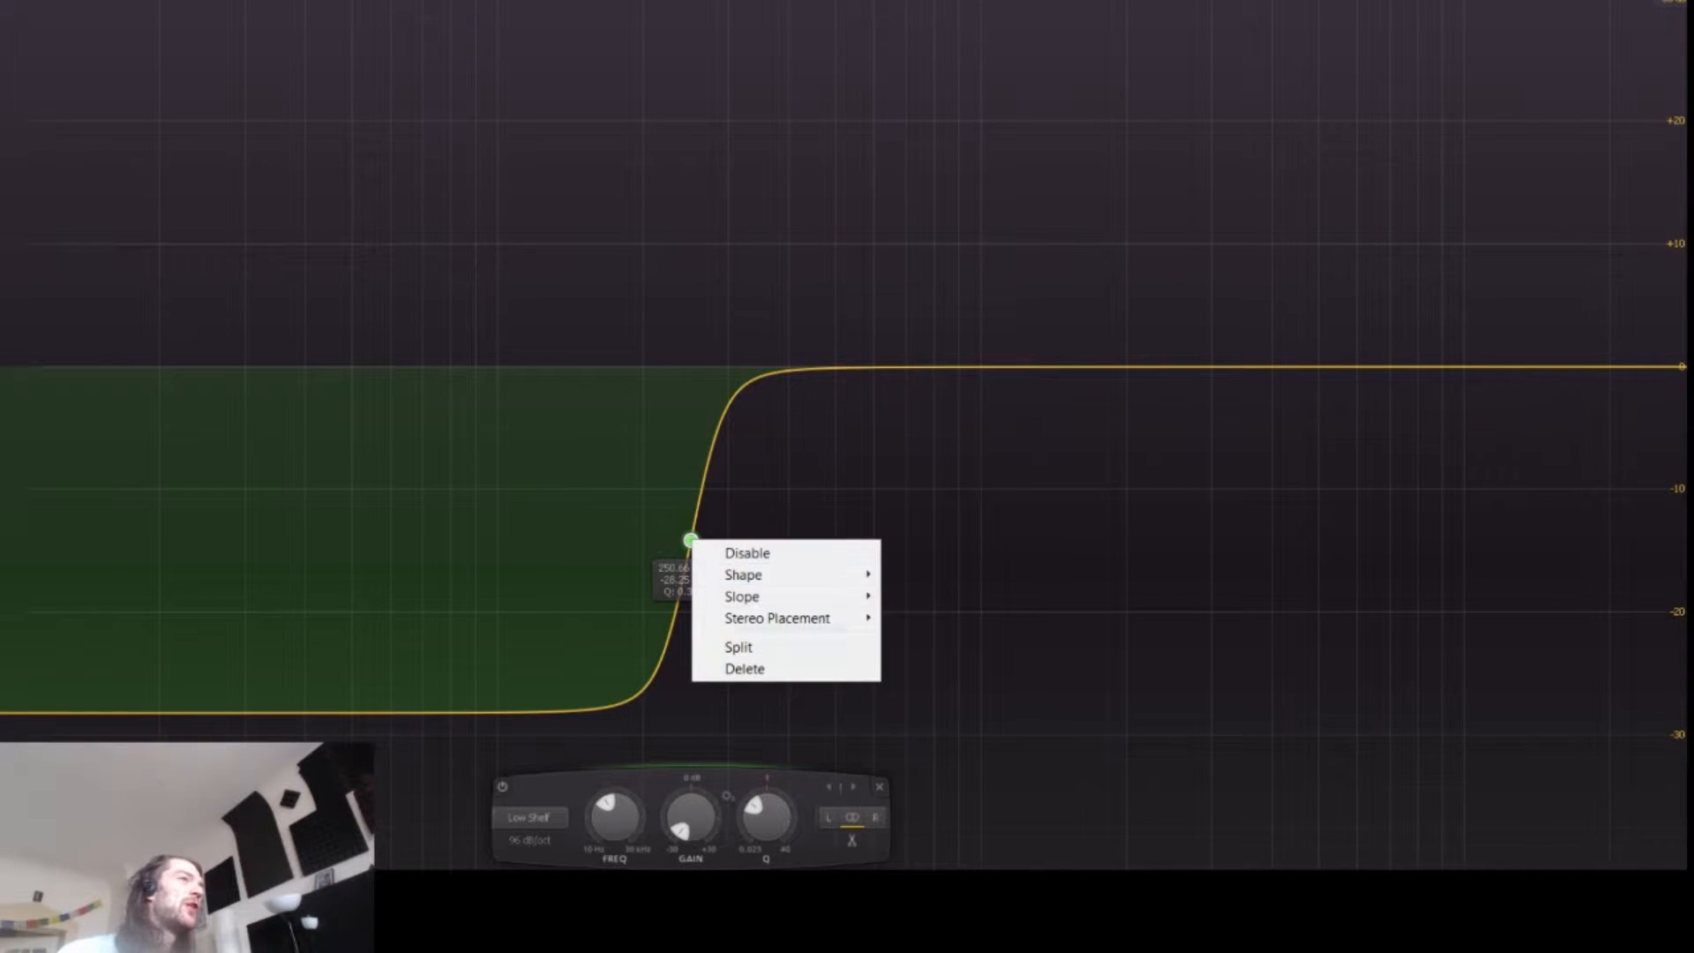
{"action": "left_click", "coordinate": [744, 668]}
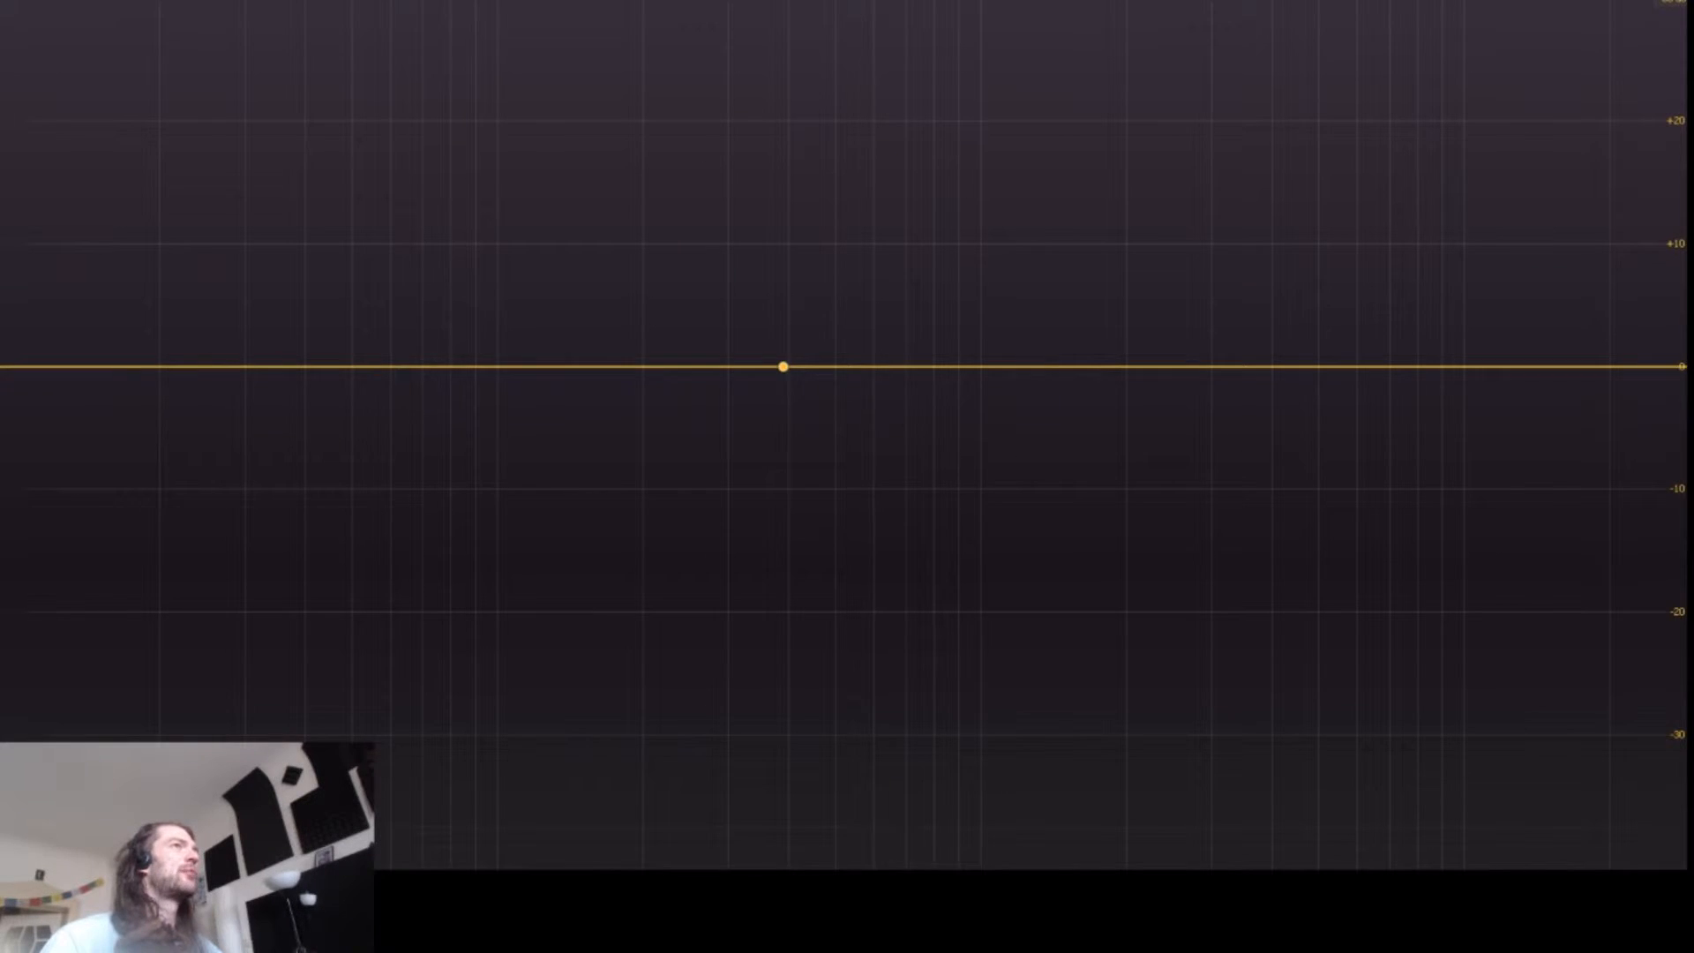
Step: Add a bell band at about 343 Hz and -1.7 dB, disable it, and leave full-screen view
{"action": "left_click_drag", "start_coordinate": [783, 365], "coordinate": [787, 566]}
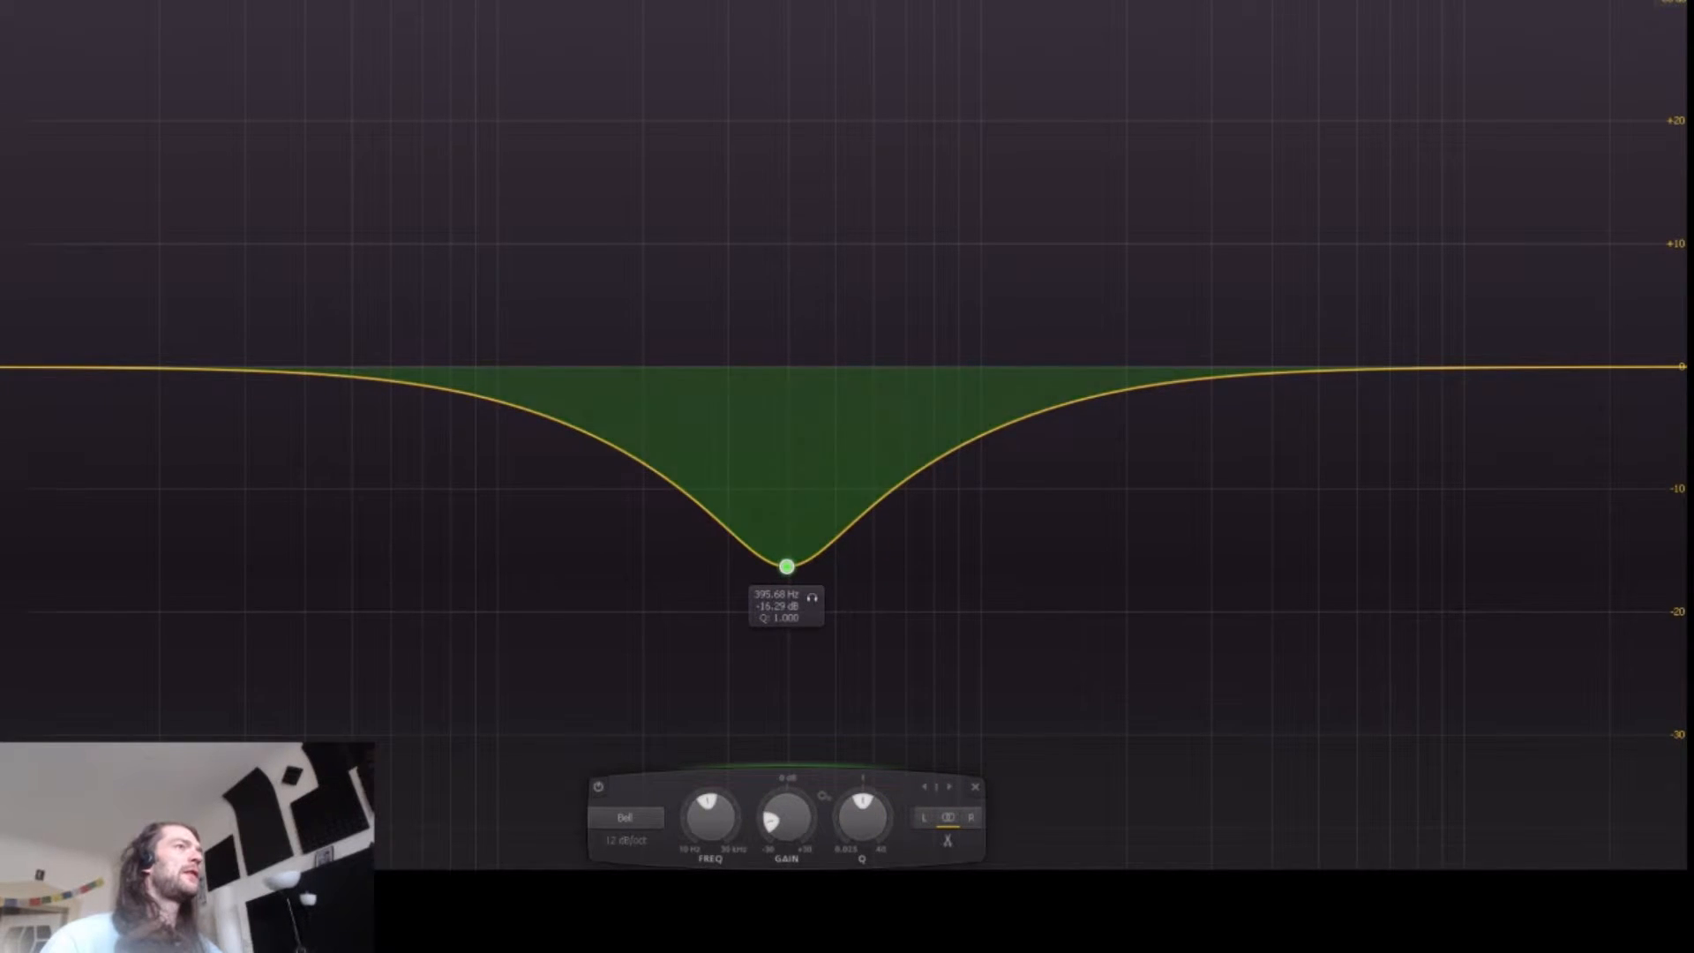
{"action": "left_click_drag", "start_coordinate": [786, 566], "coordinate": [757, 386]}
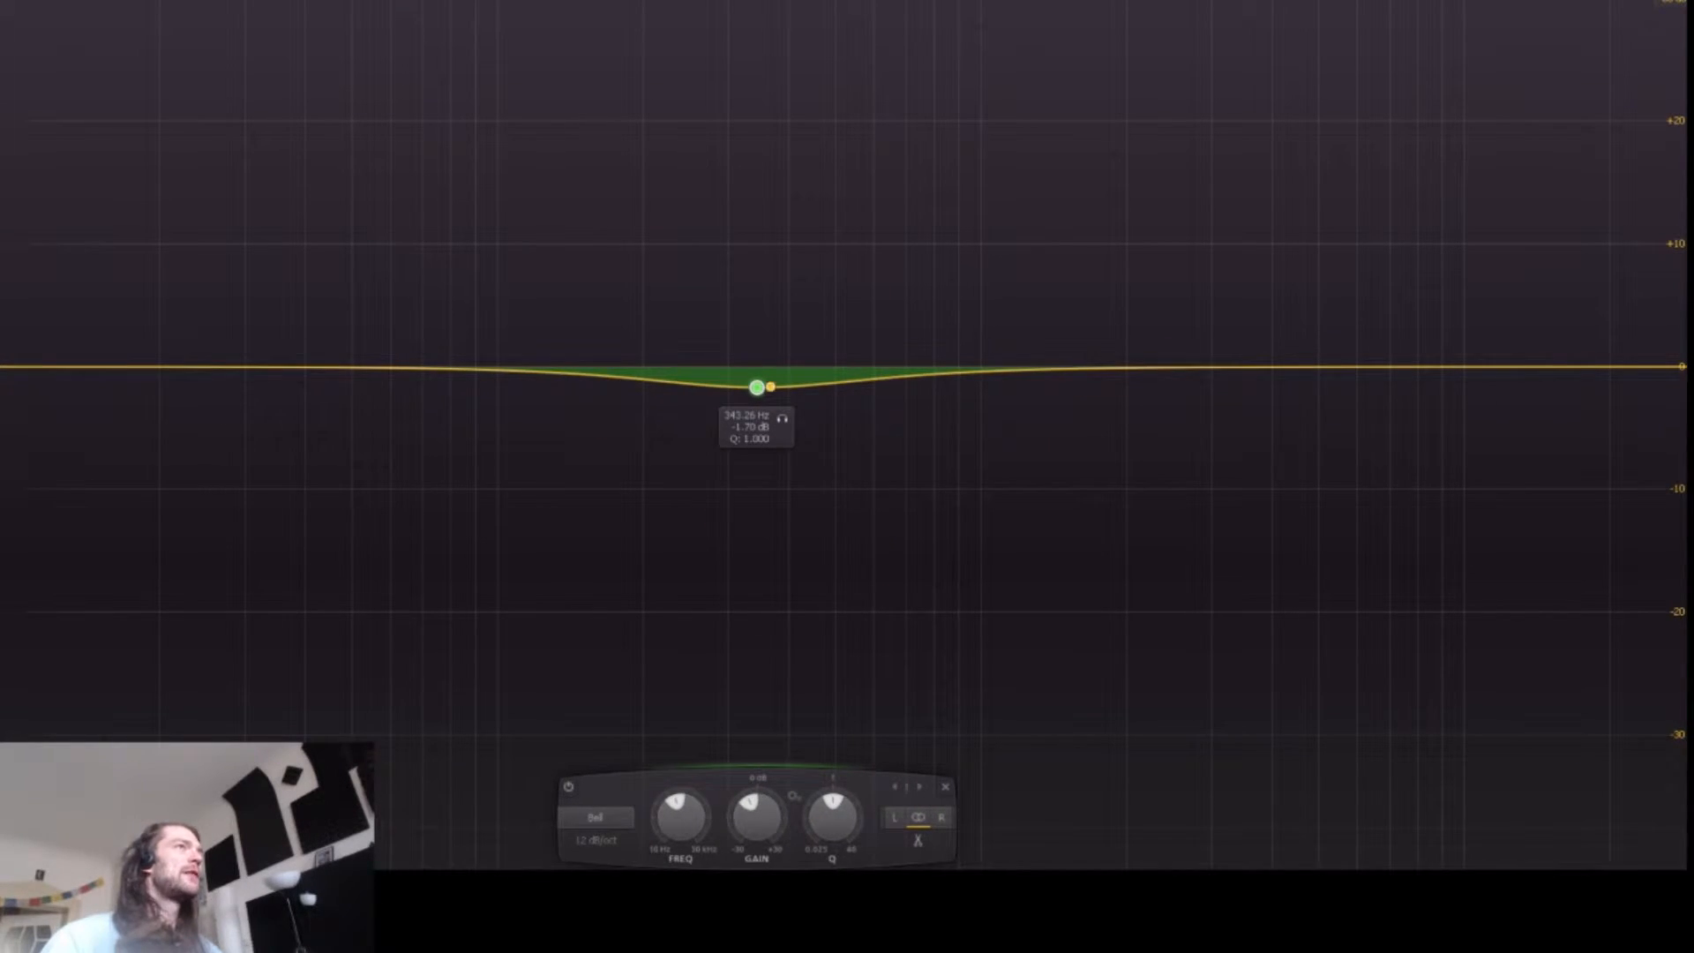
{"action": "right_click", "coordinate": [759, 386]}
{"action": "left_click", "coordinate": [807, 391]}
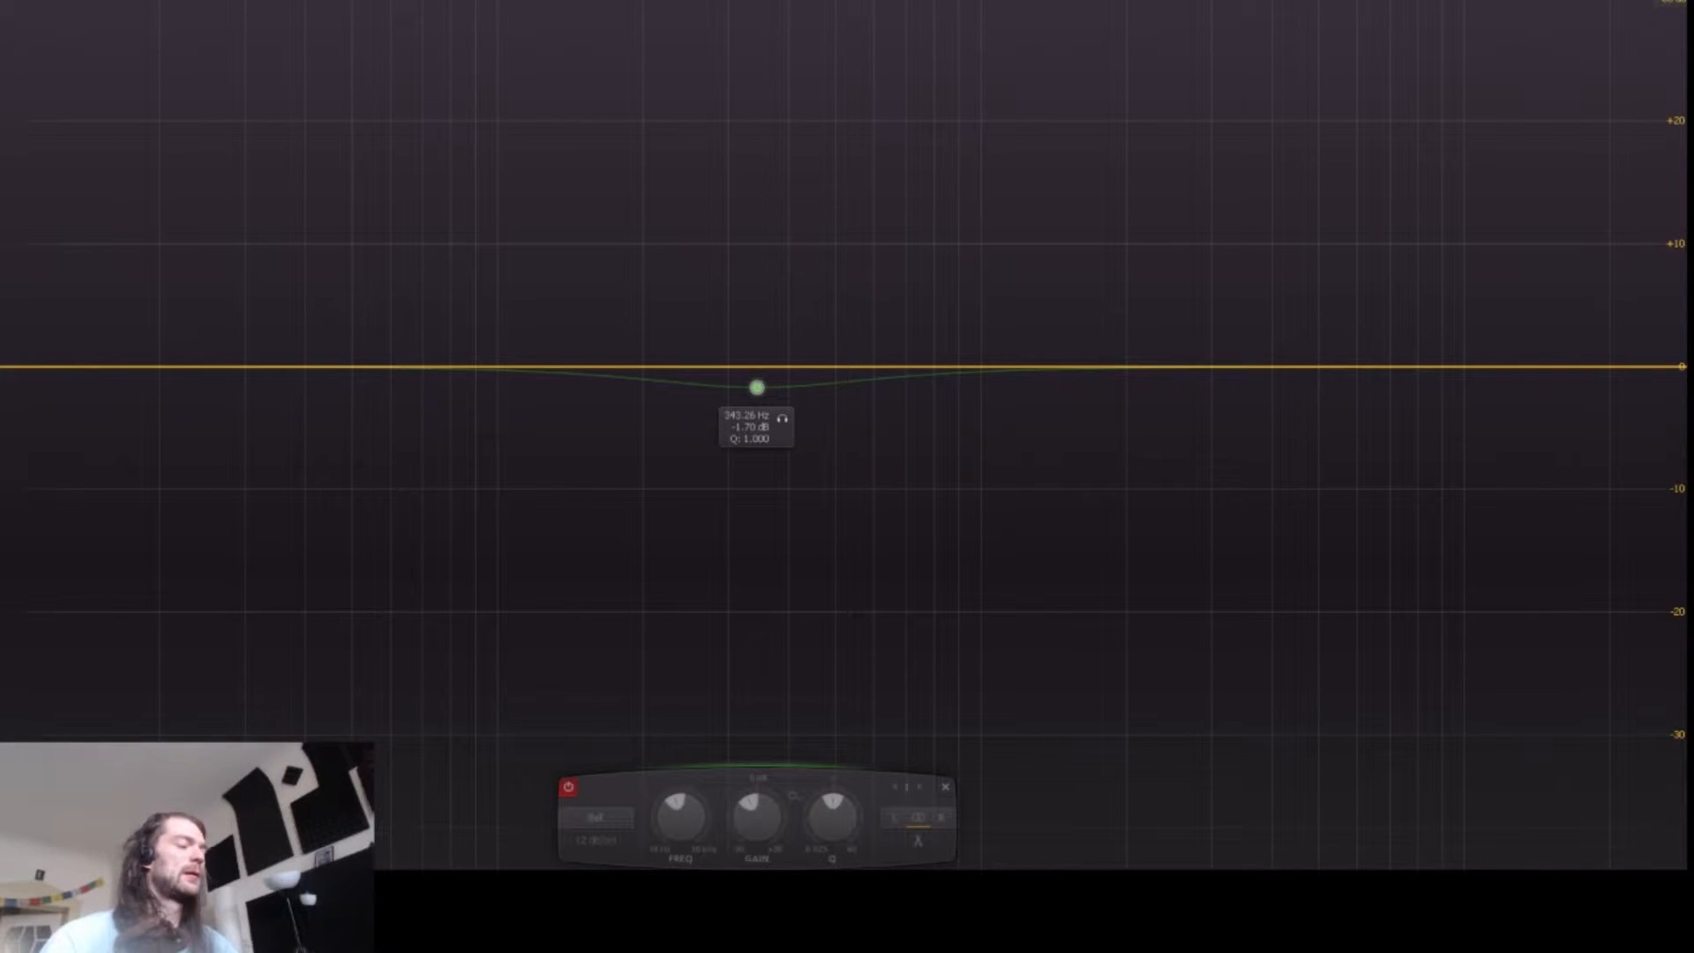
{"action": "key", "text": "Escape"}
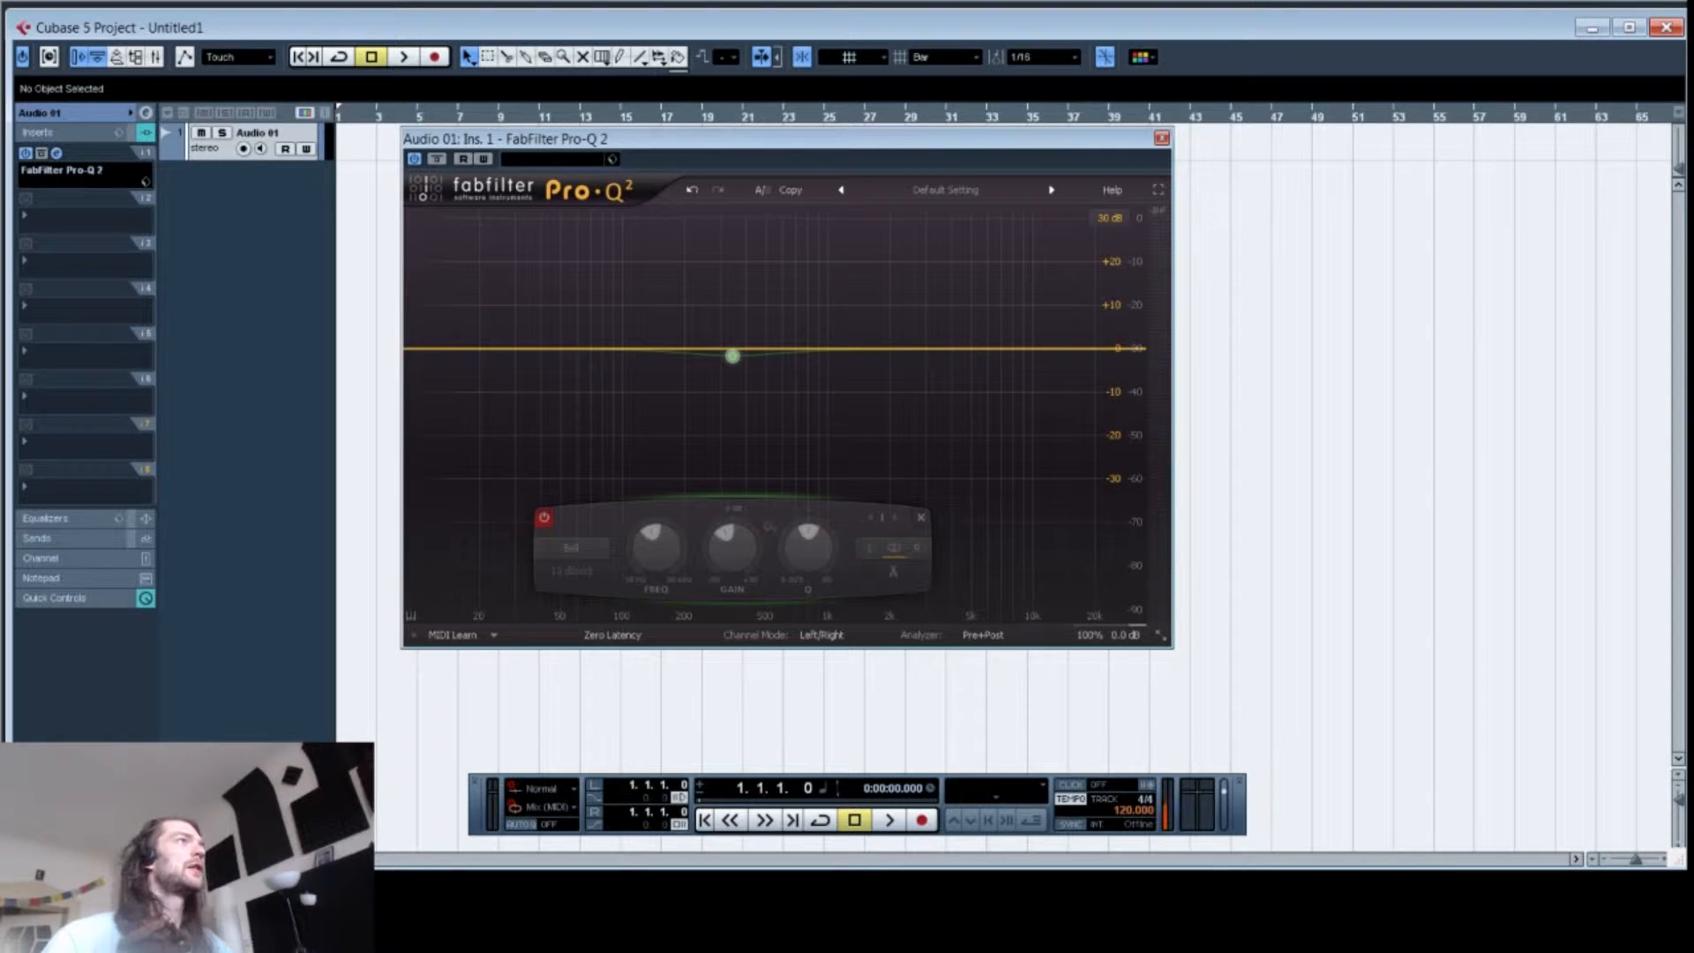
Step: Add an instrument track using the Virus TI instrument
{"action": "right_click", "coordinate": [278, 327]}
{"action": "left_click", "coordinate": [312, 347]}
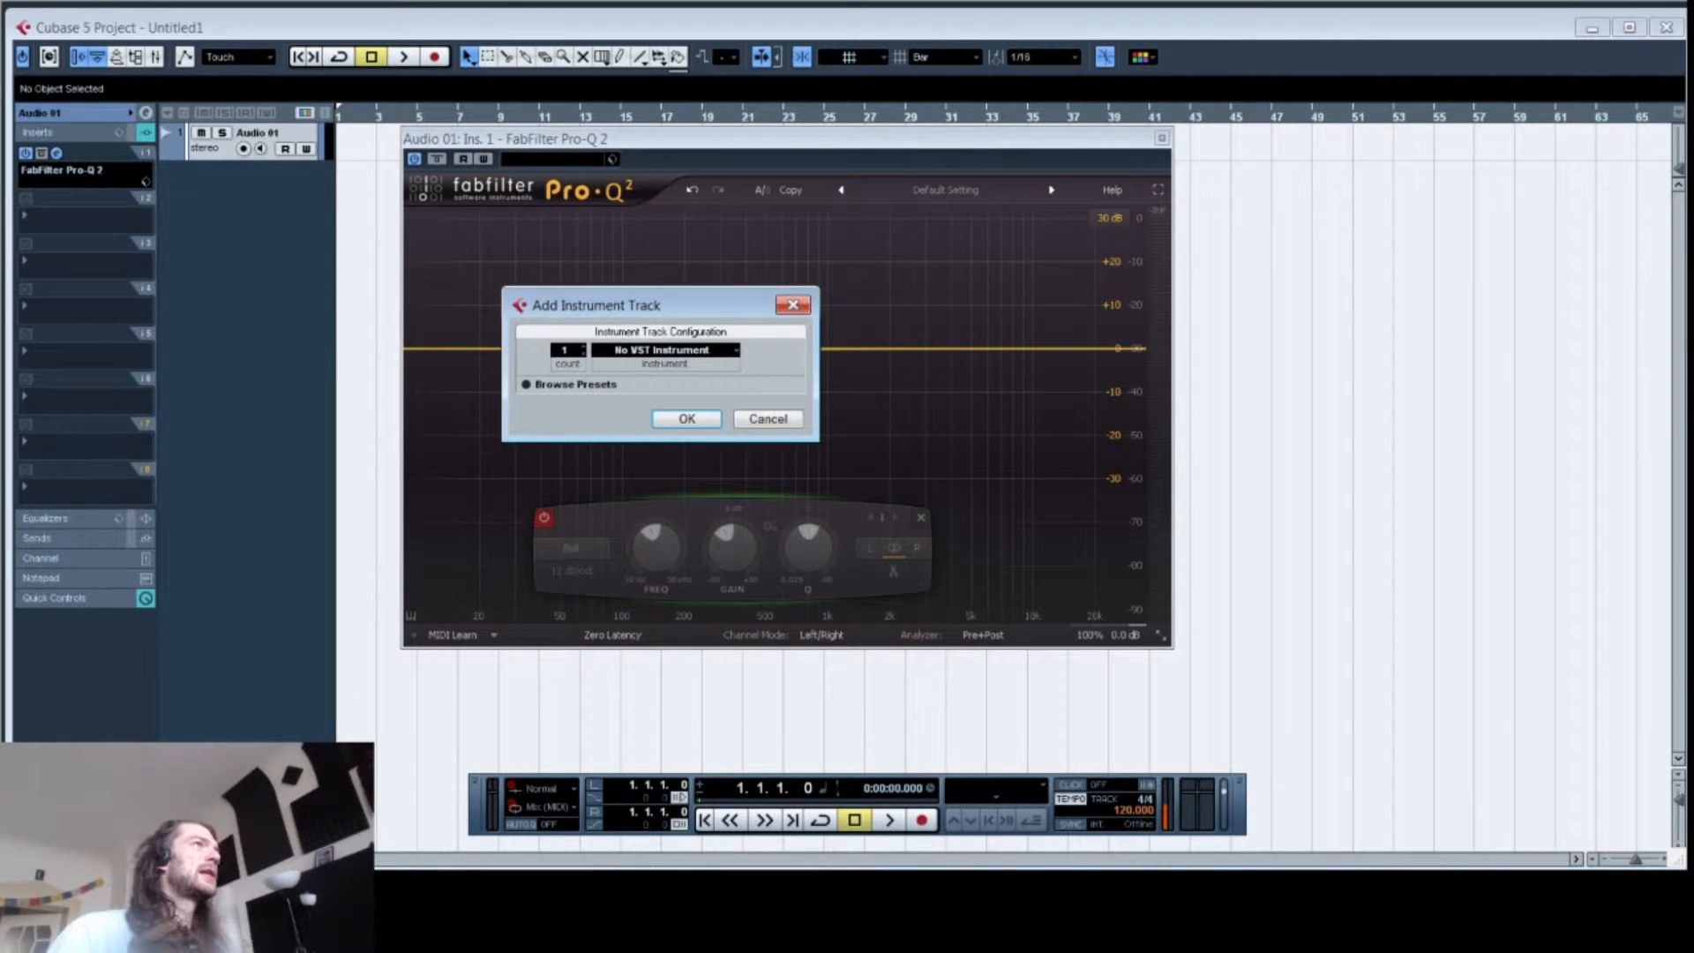
{"action": "left_click", "coordinate": [664, 349]}
{"action": "left_click", "coordinate": [637, 851]}
{"action": "left_click", "coordinate": [654, 420]}
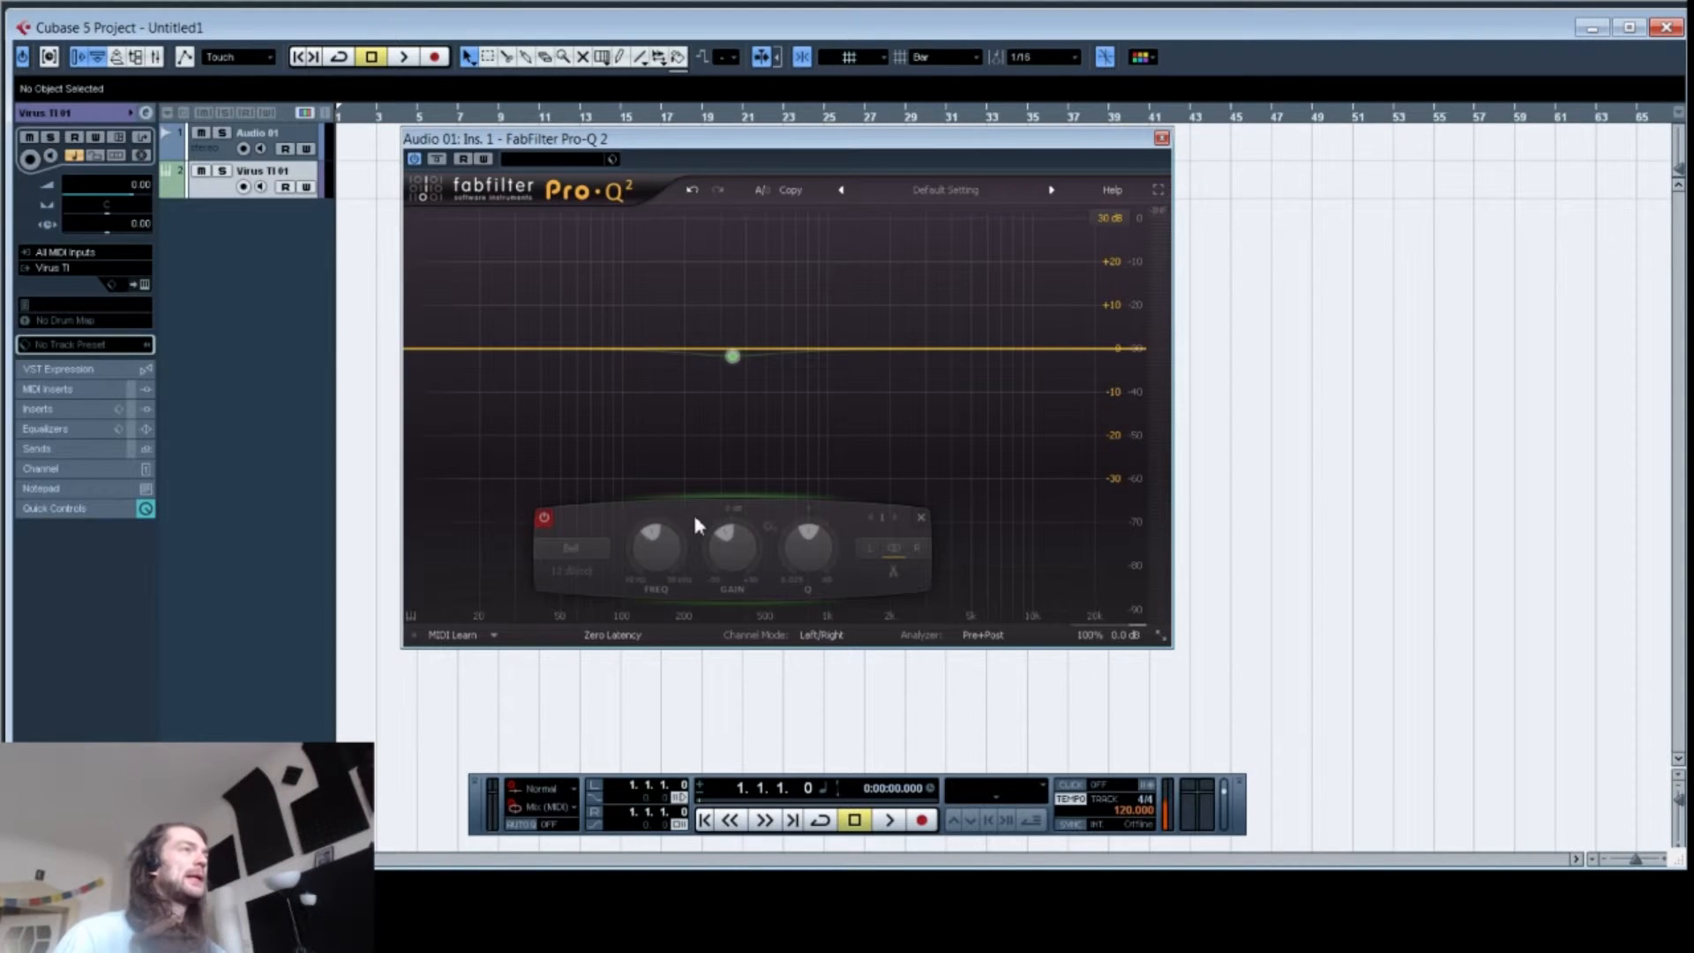
Step: Toggle the analyzer's Pre and Post displays off and back on
{"action": "left_click", "coordinate": [982, 634]}
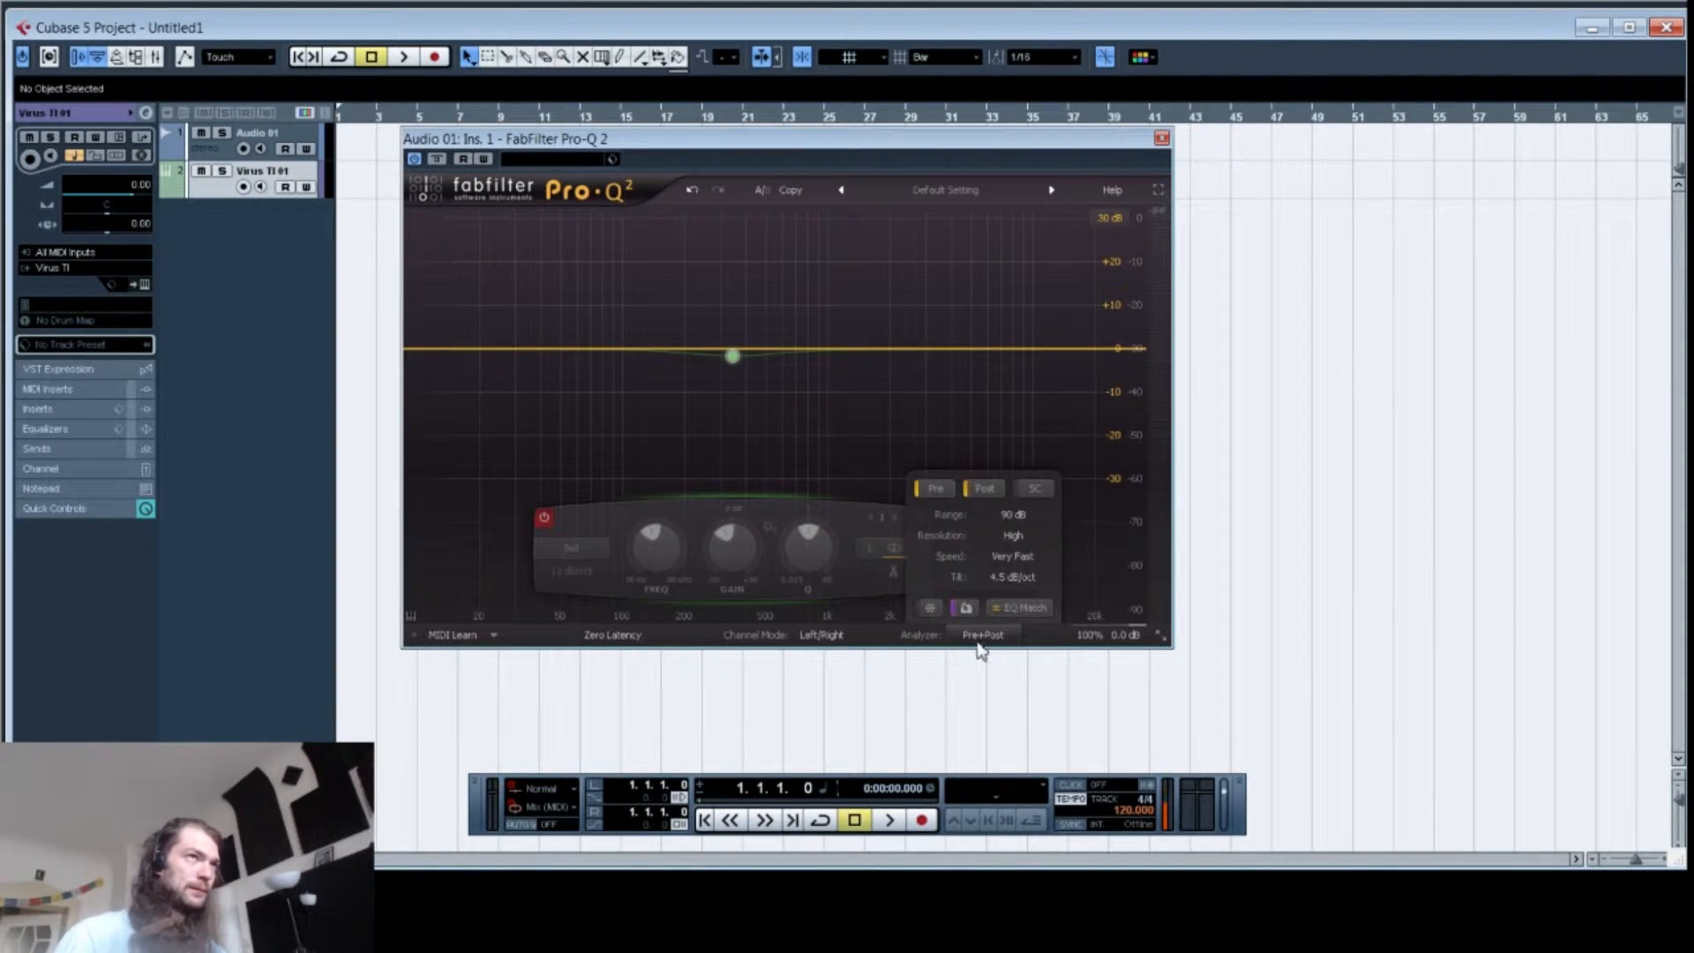
{"action": "left_click", "coordinate": [935, 488]}
{"action": "left_click", "coordinate": [984, 488]}
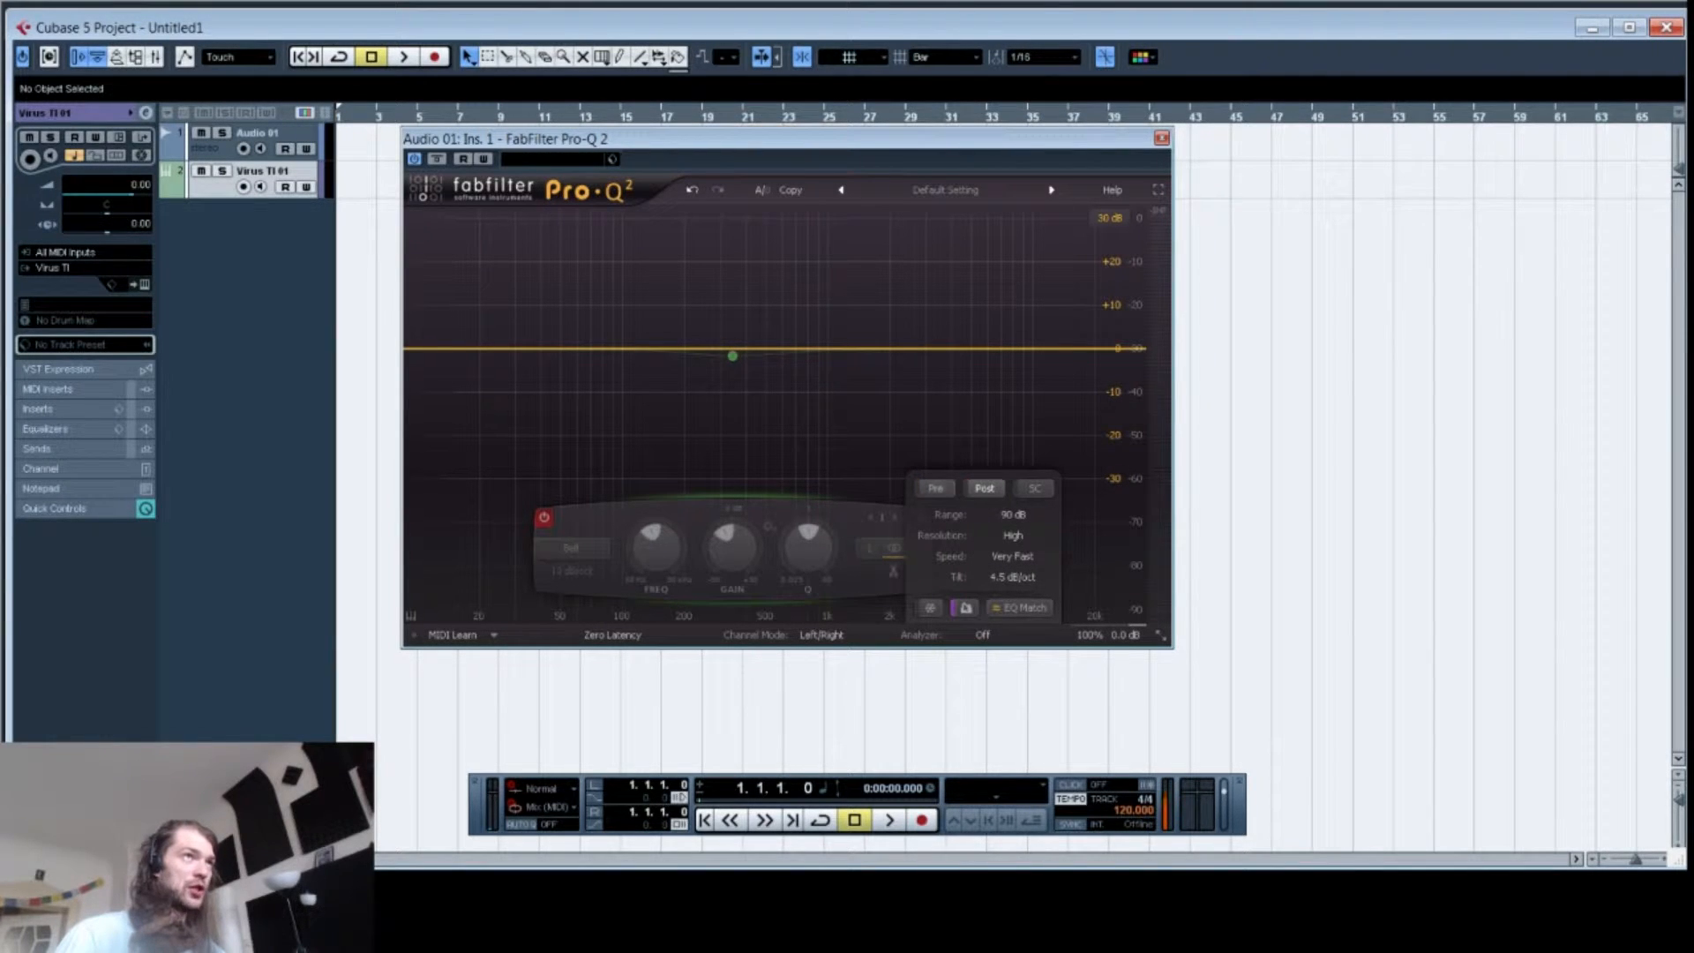
{"action": "left_click", "coordinate": [935, 488]}
{"action": "left_click", "coordinate": [984, 488]}
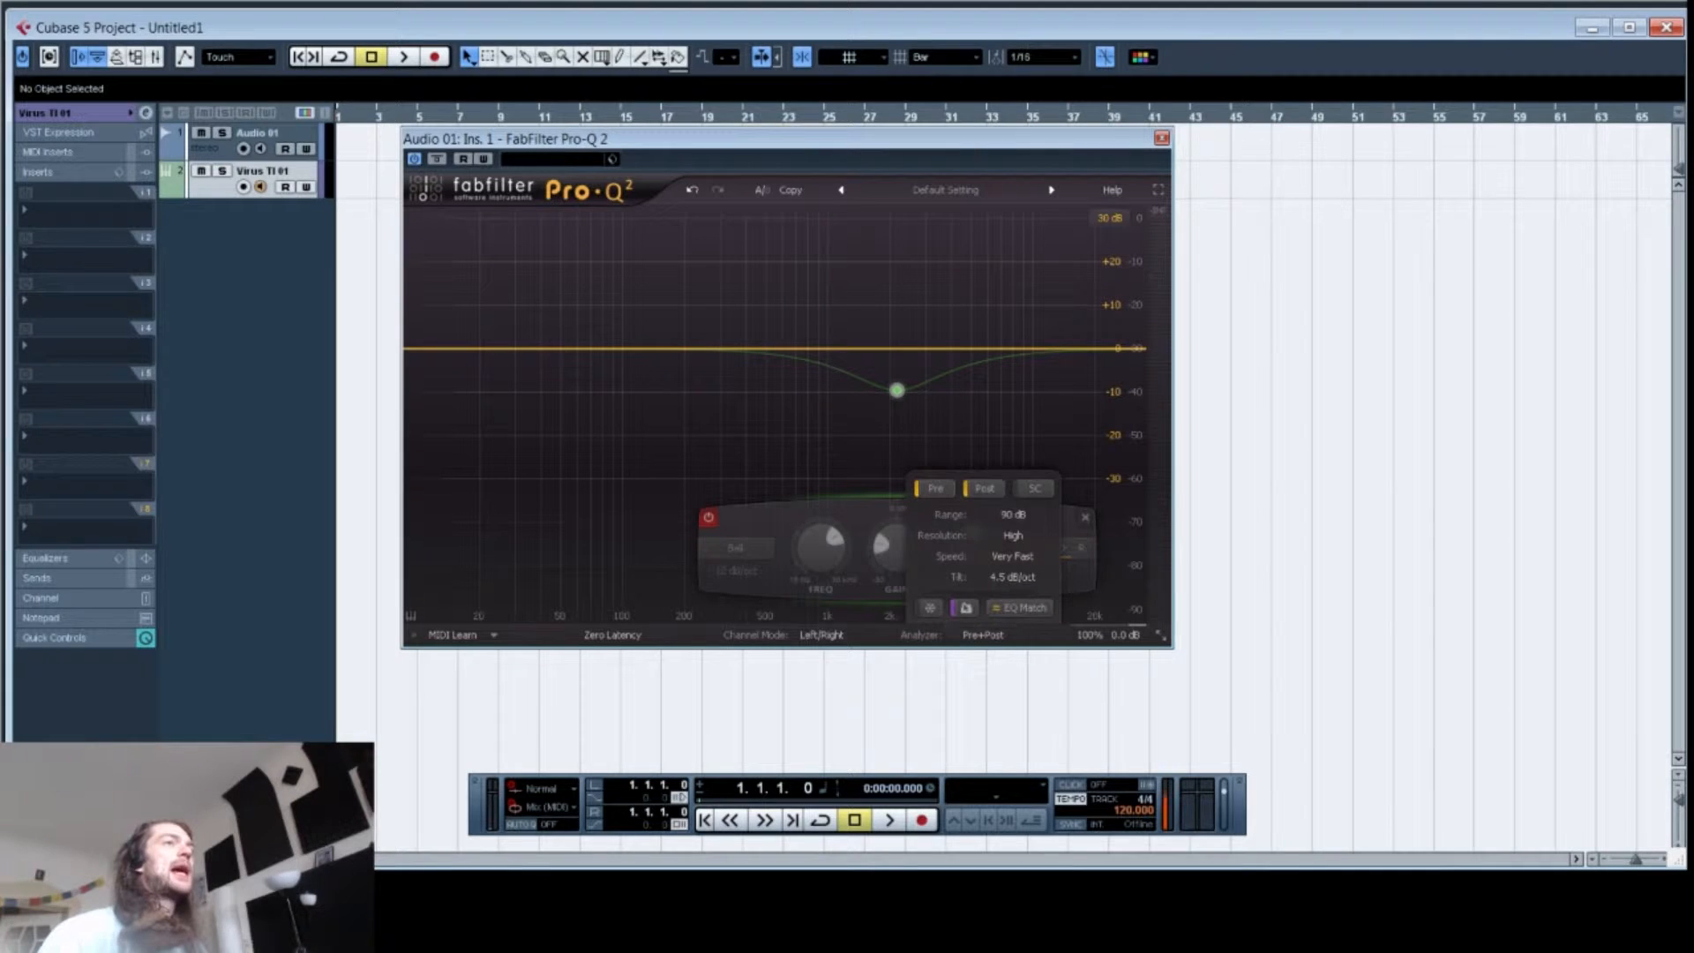
Step: Open the channel mode options to view Left/Right and Mid/Side
{"action": "mouse_move", "coordinate": [983, 634]}
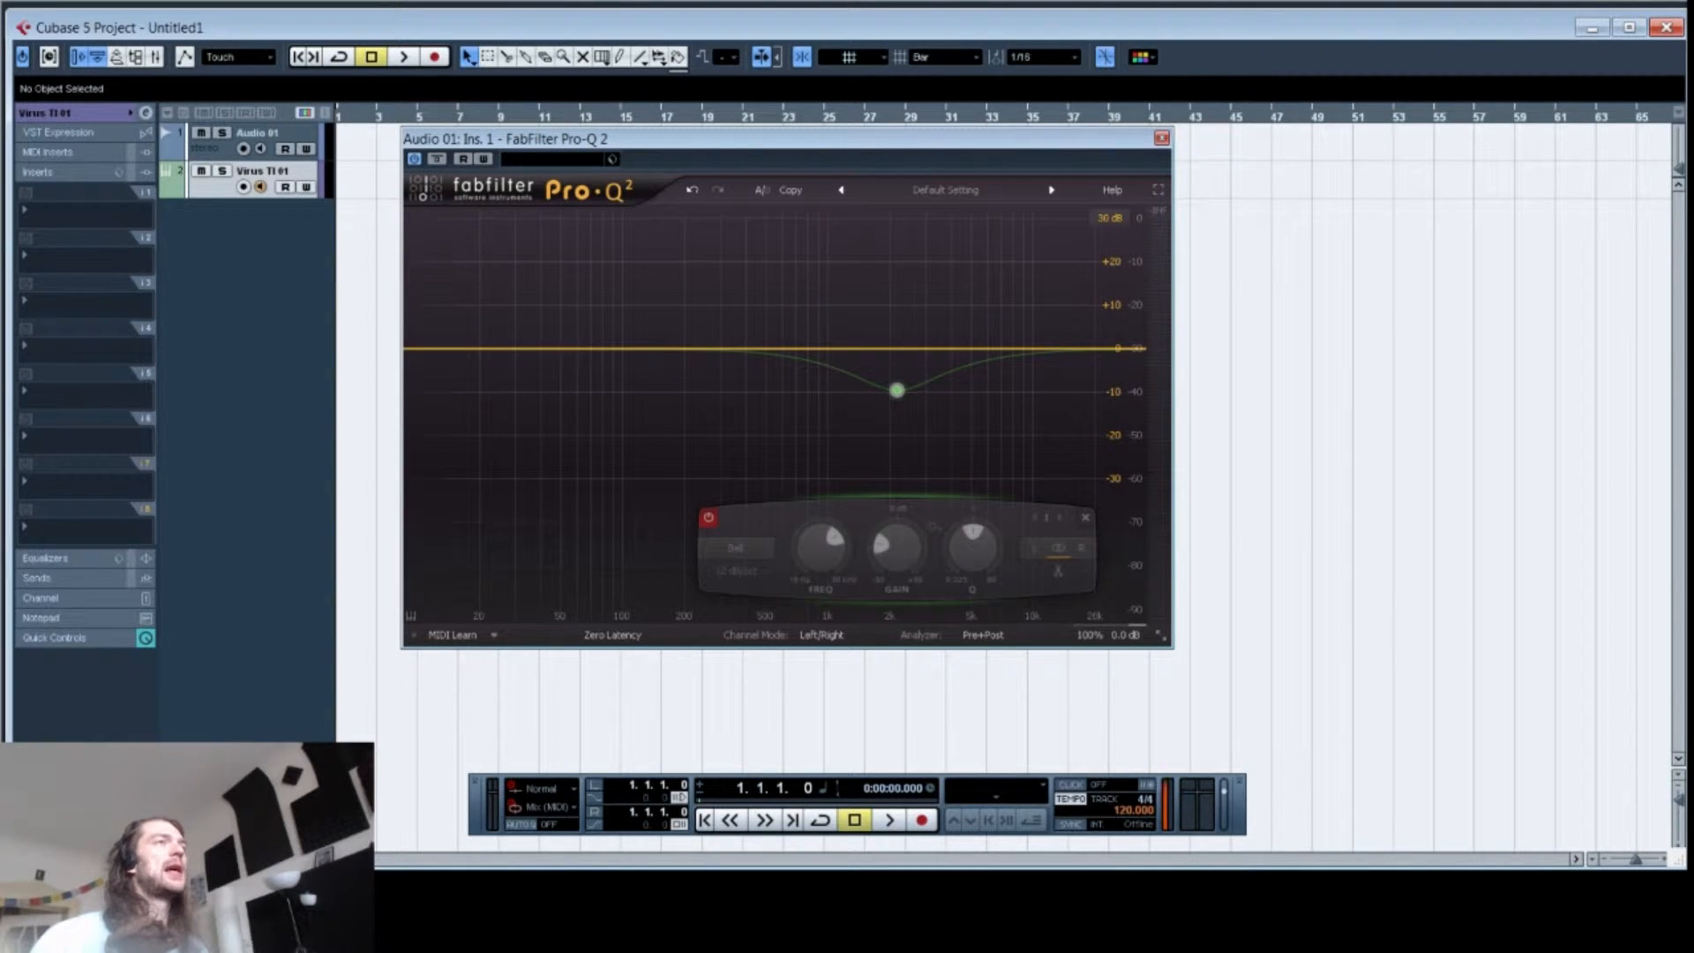
{"action": "mouse_move", "coordinate": [820, 547]}
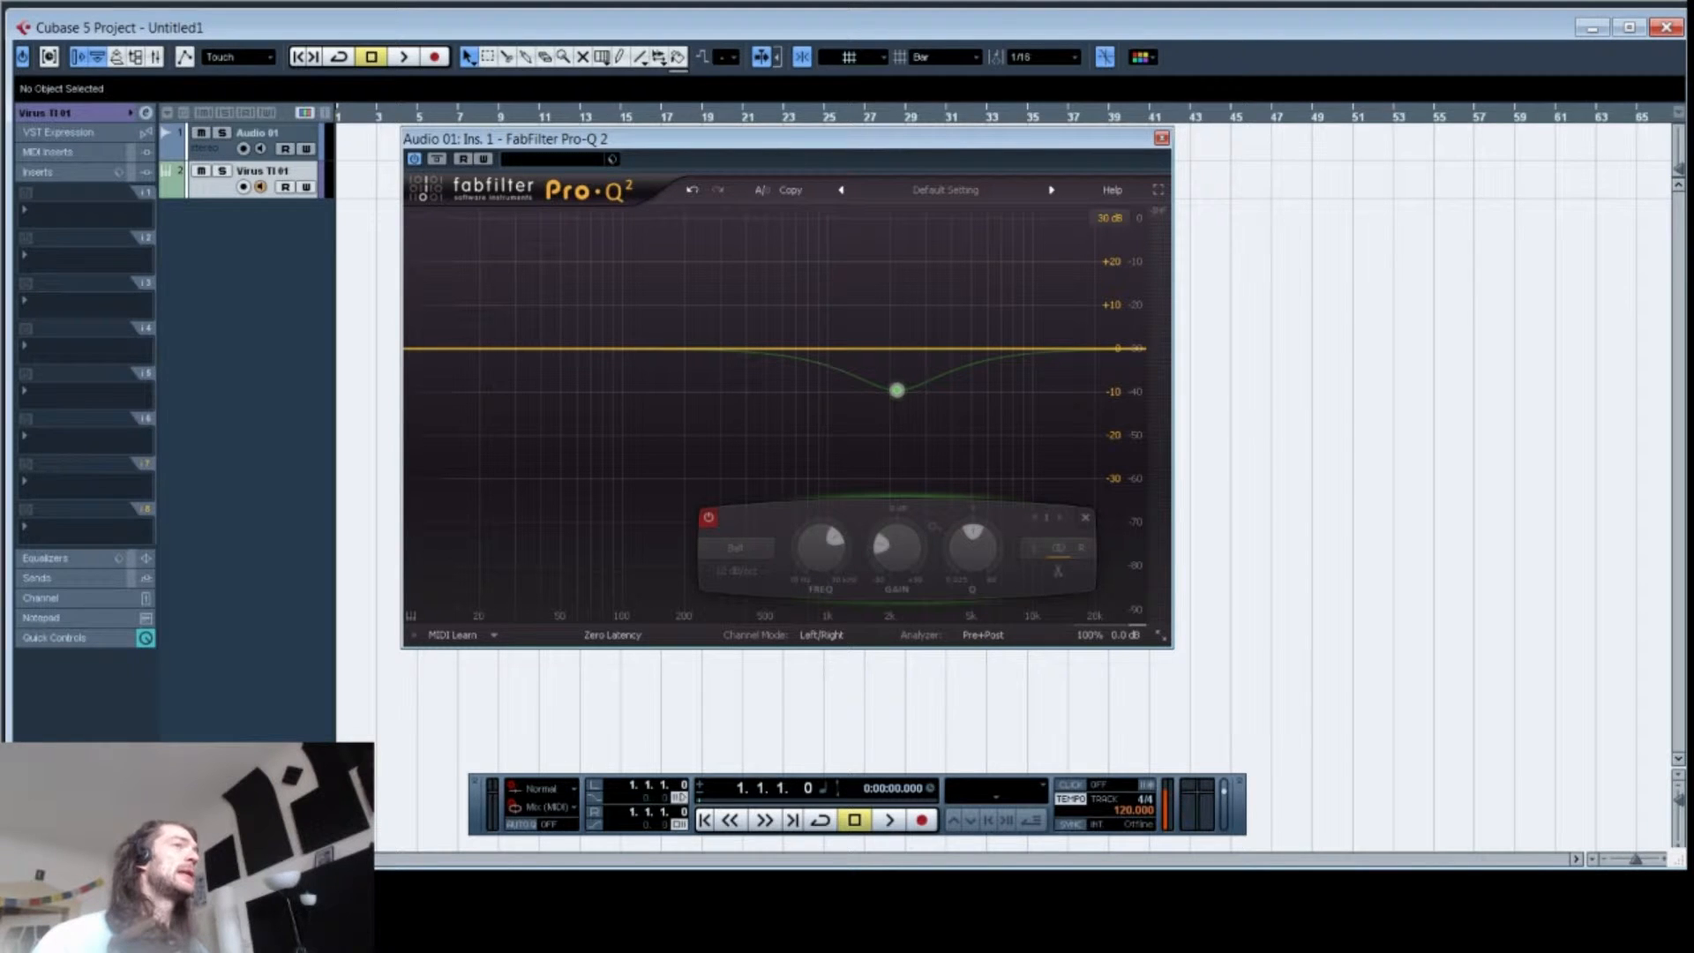
{"action": "left_click", "coordinate": [822, 635]}
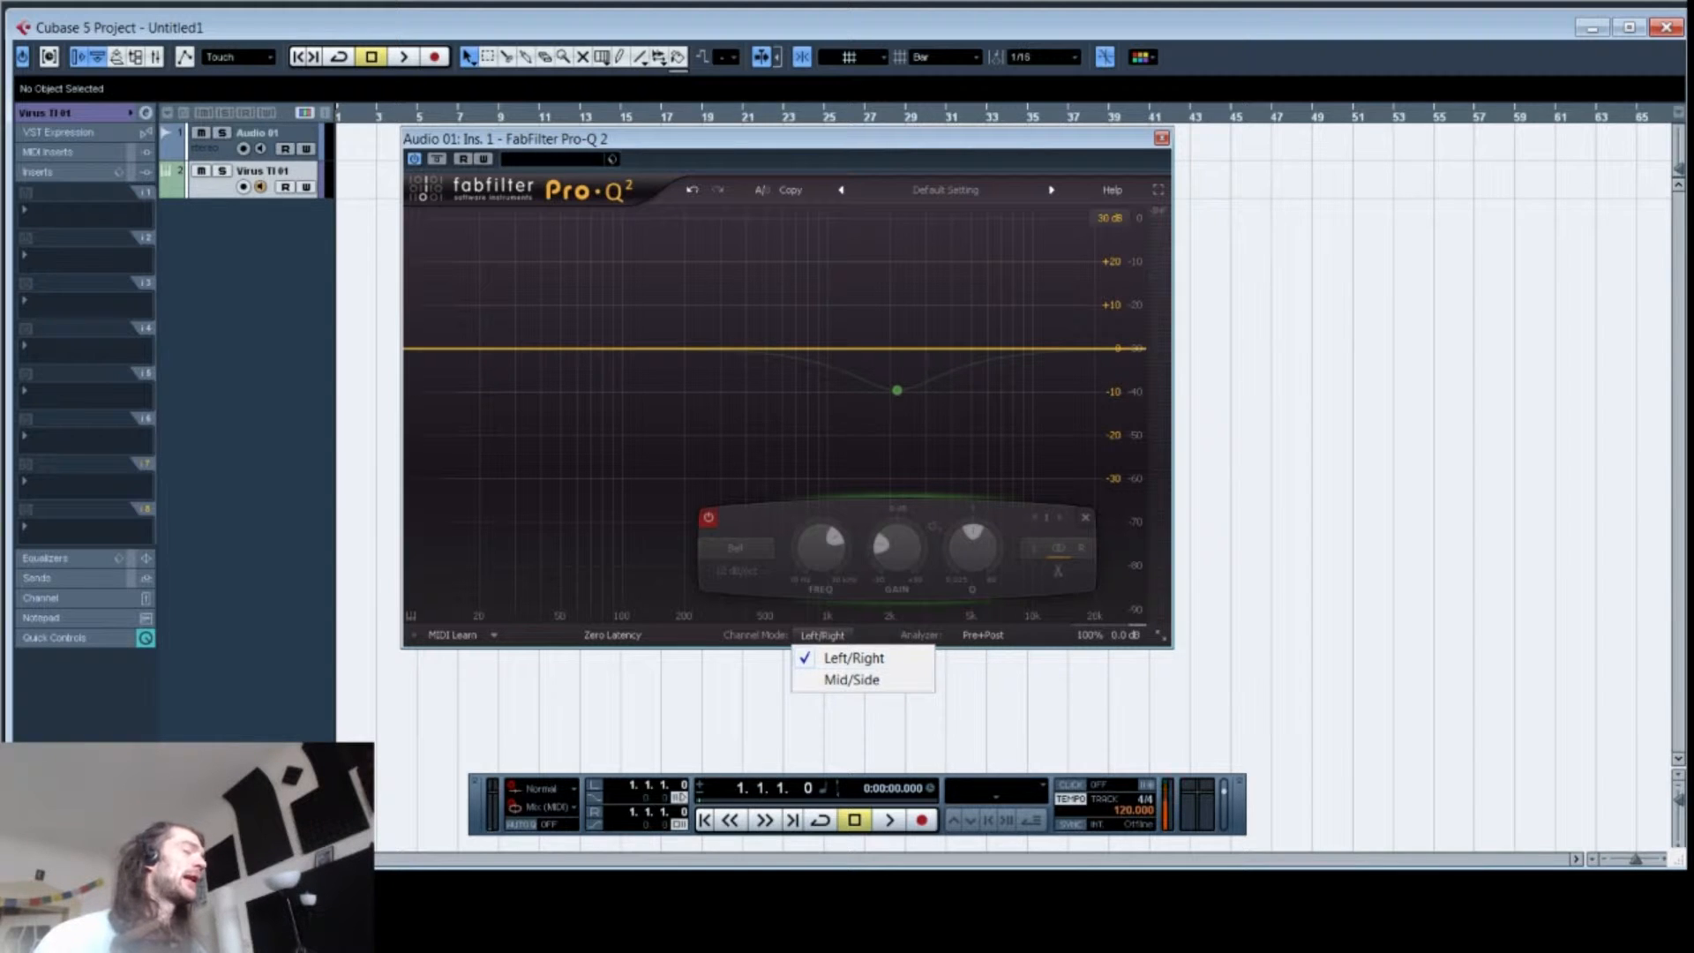
{"action": "left_click", "coordinate": [821, 634]}
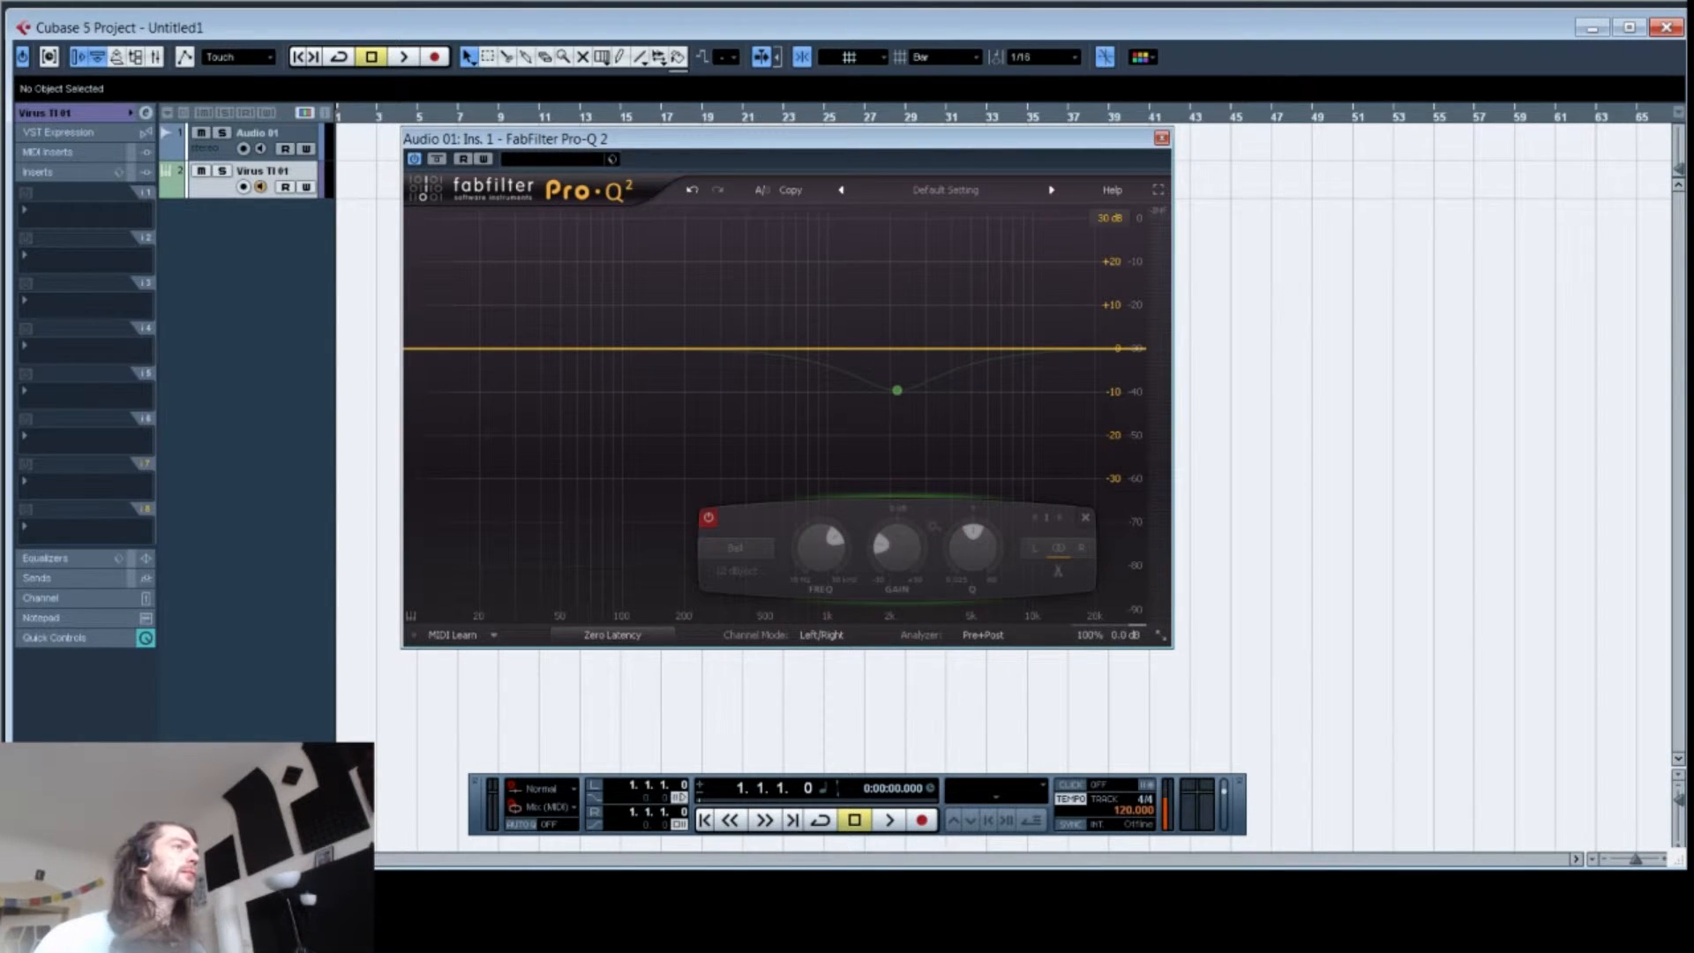
Step: Switch the processing mode to Linear Phase and then back to Zero Latency
{"action": "left_click", "coordinate": [613, 635]}
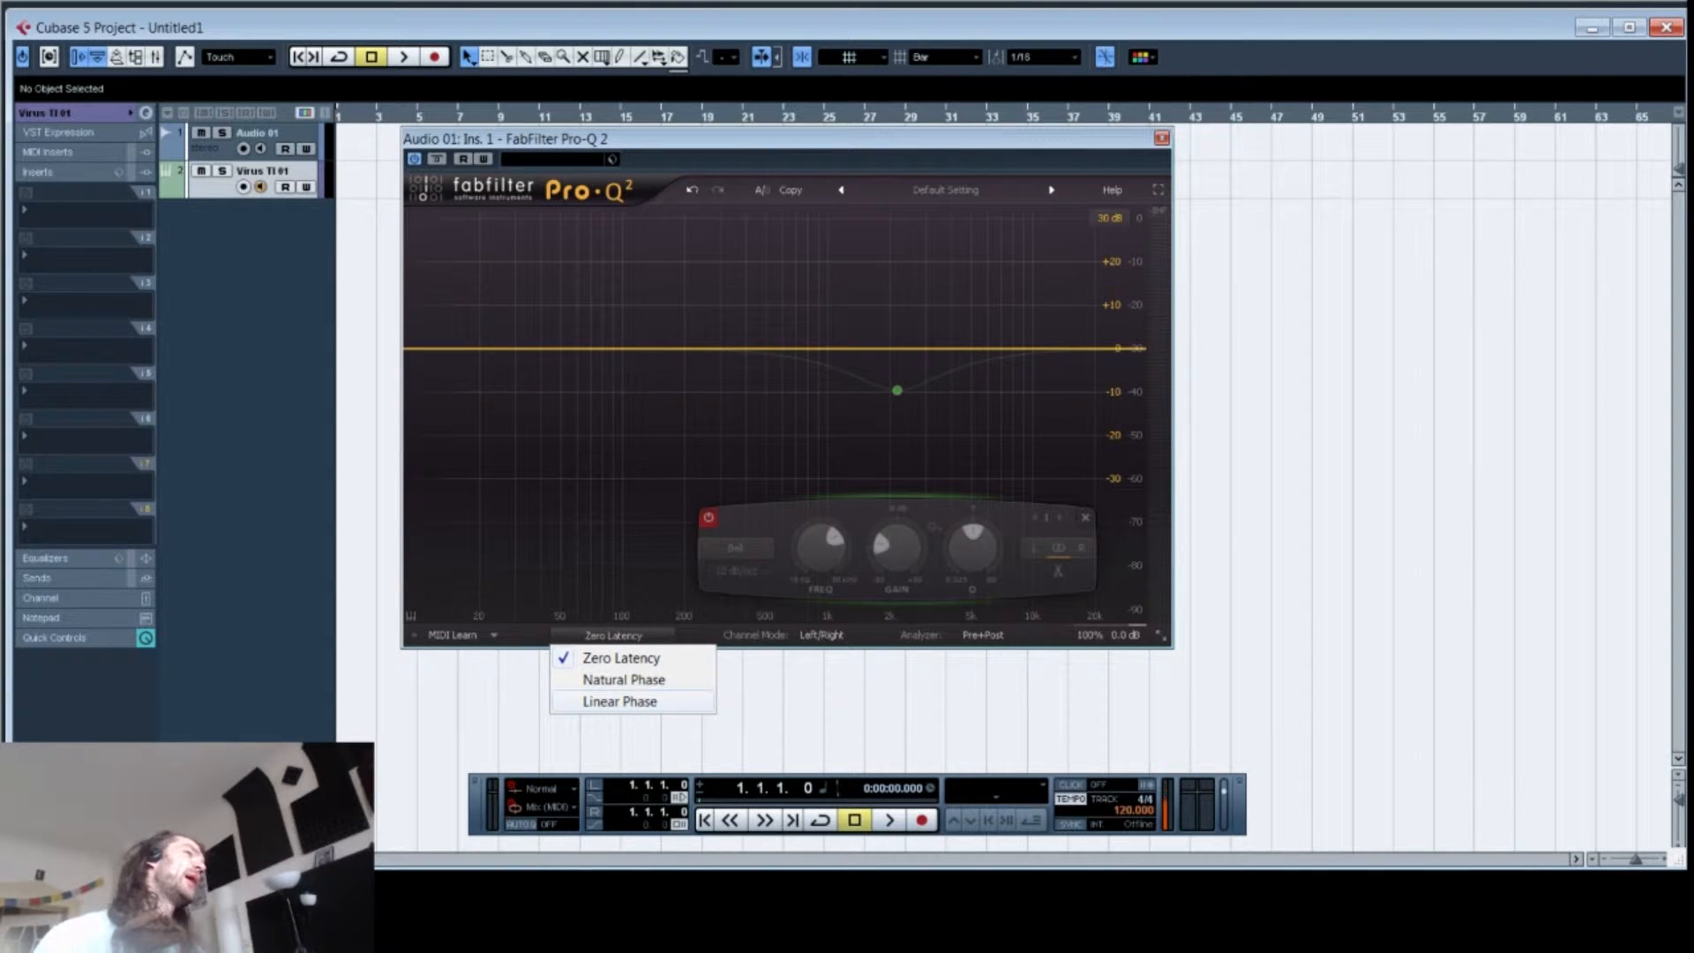
{"action": "left_click", "coordinate": [620, 701]}
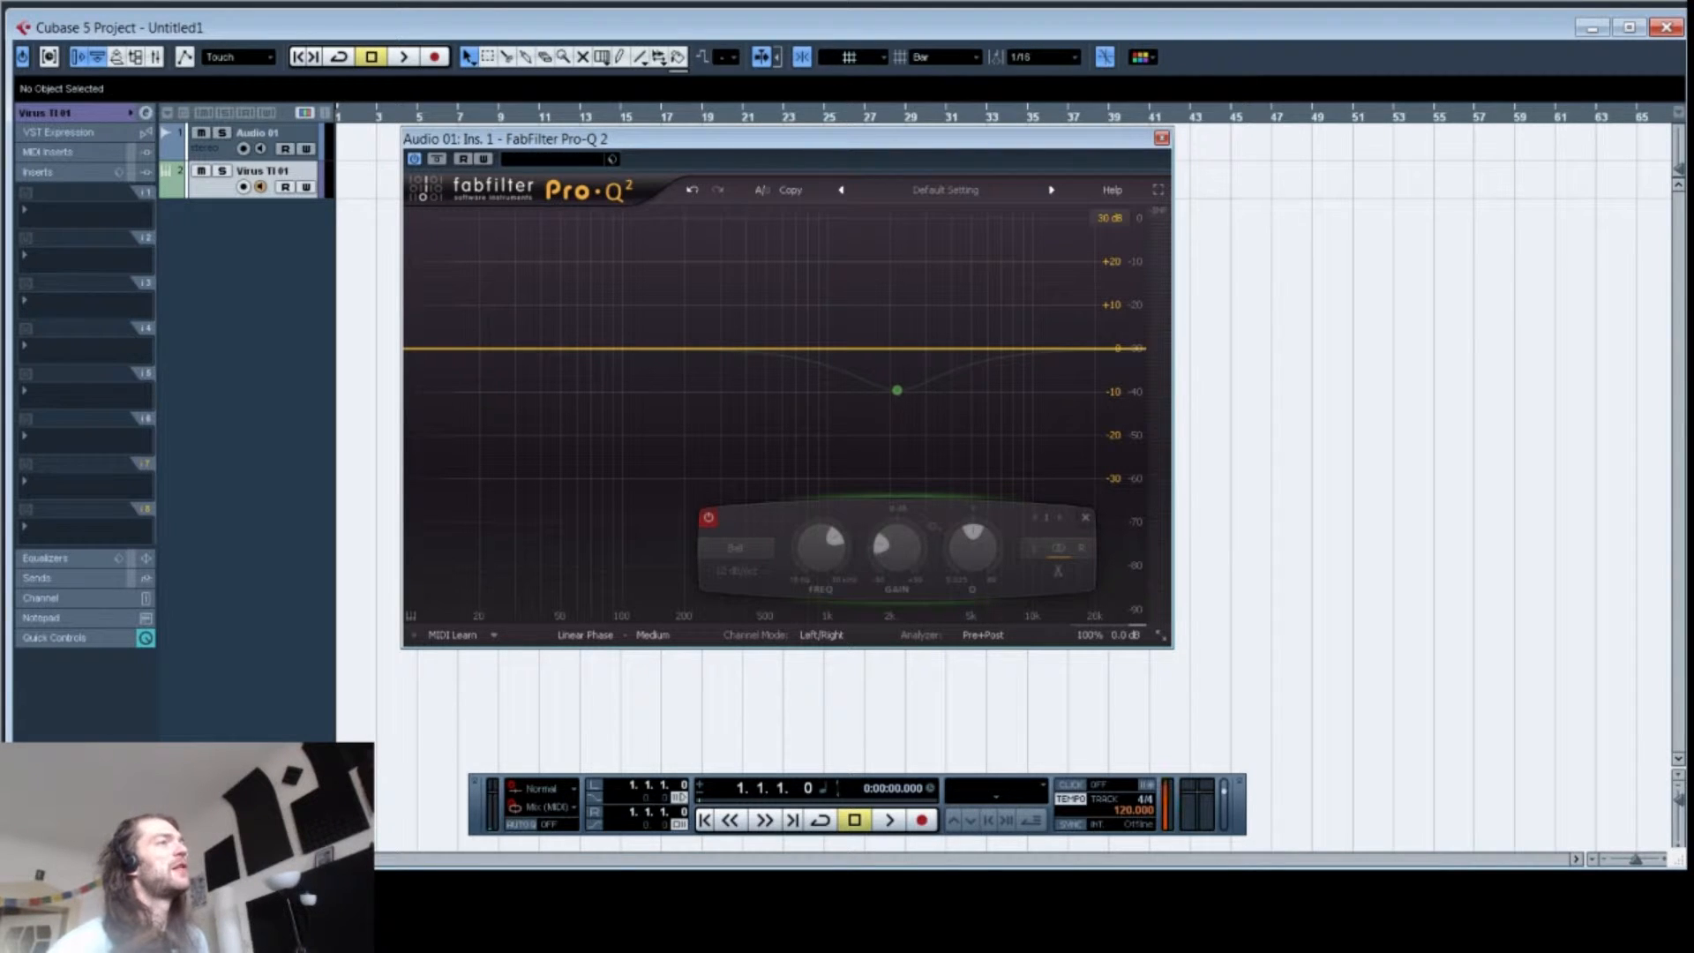
{"action": "left_click", "coordinate": [585, 636]}
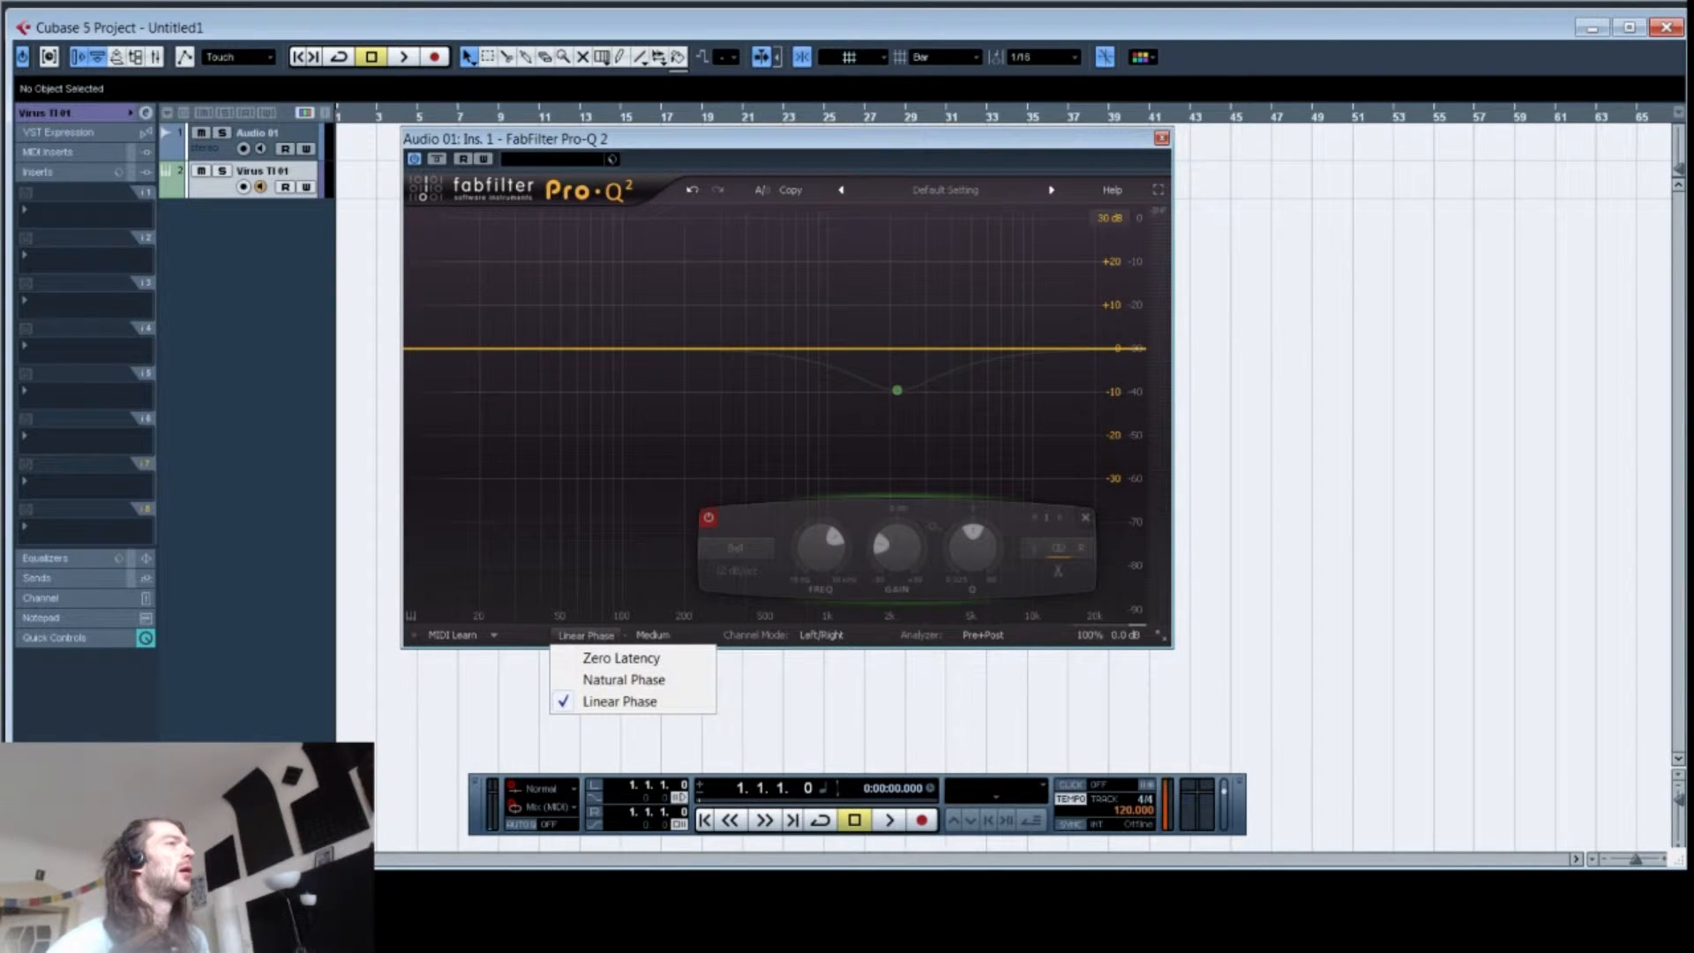
{"action": "left_click", "coordinate": [621, 658]}
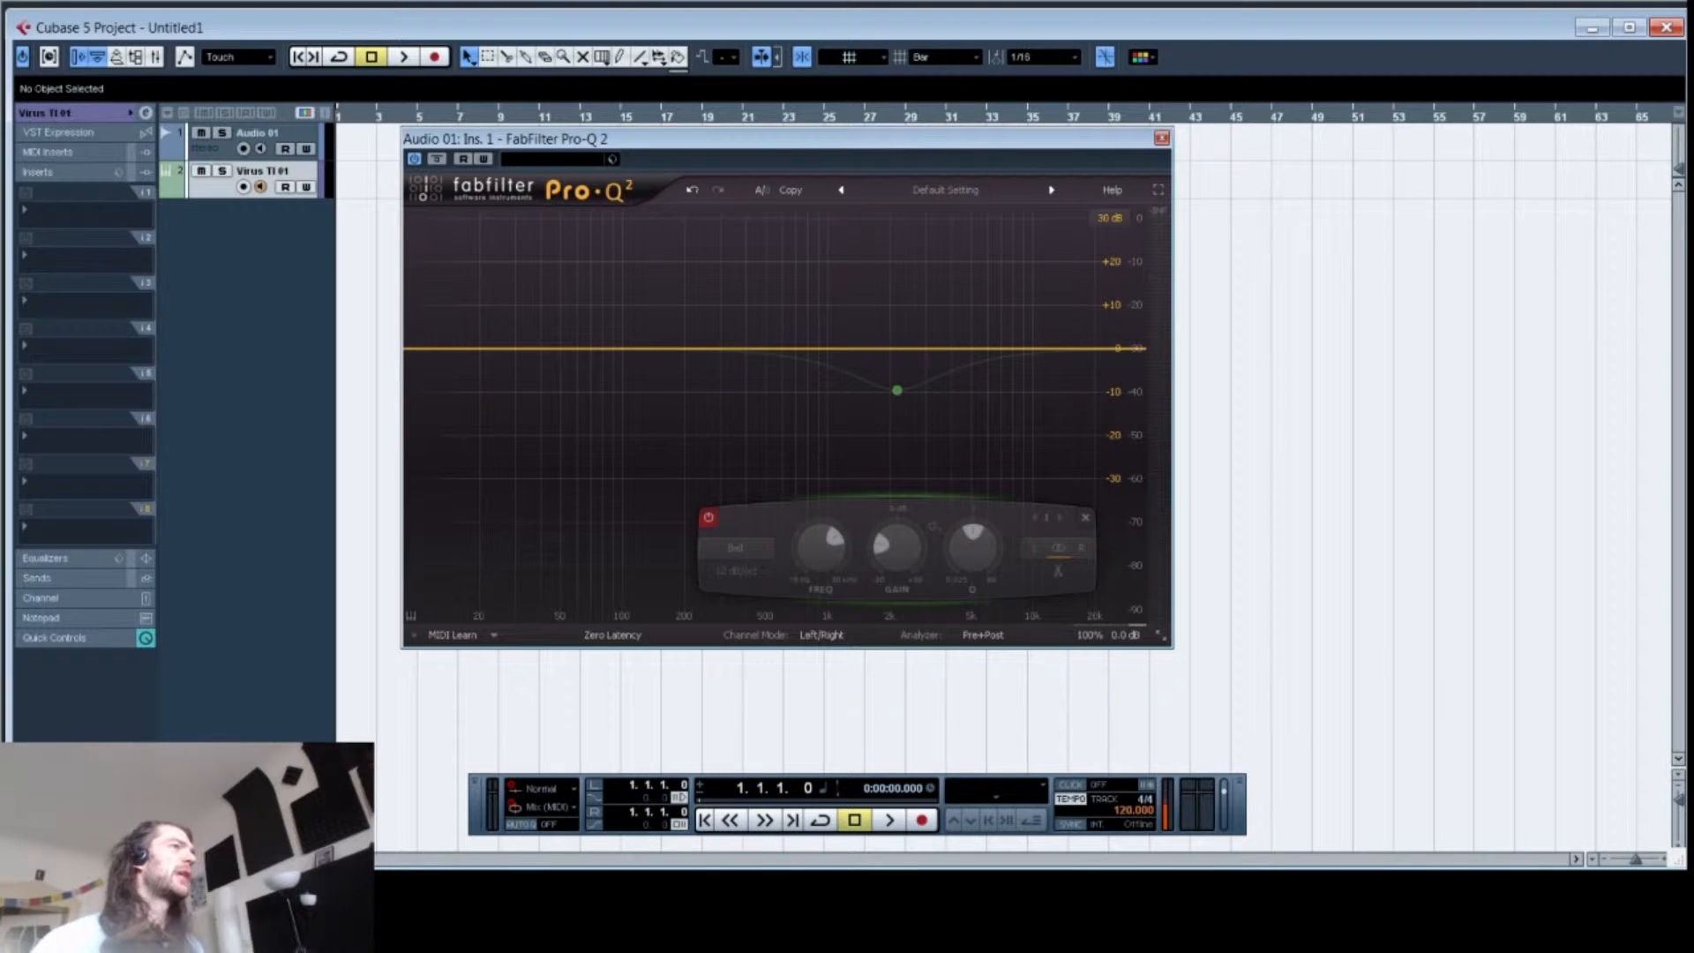
{"action": "left_click", "coordinate": [613, 634]}
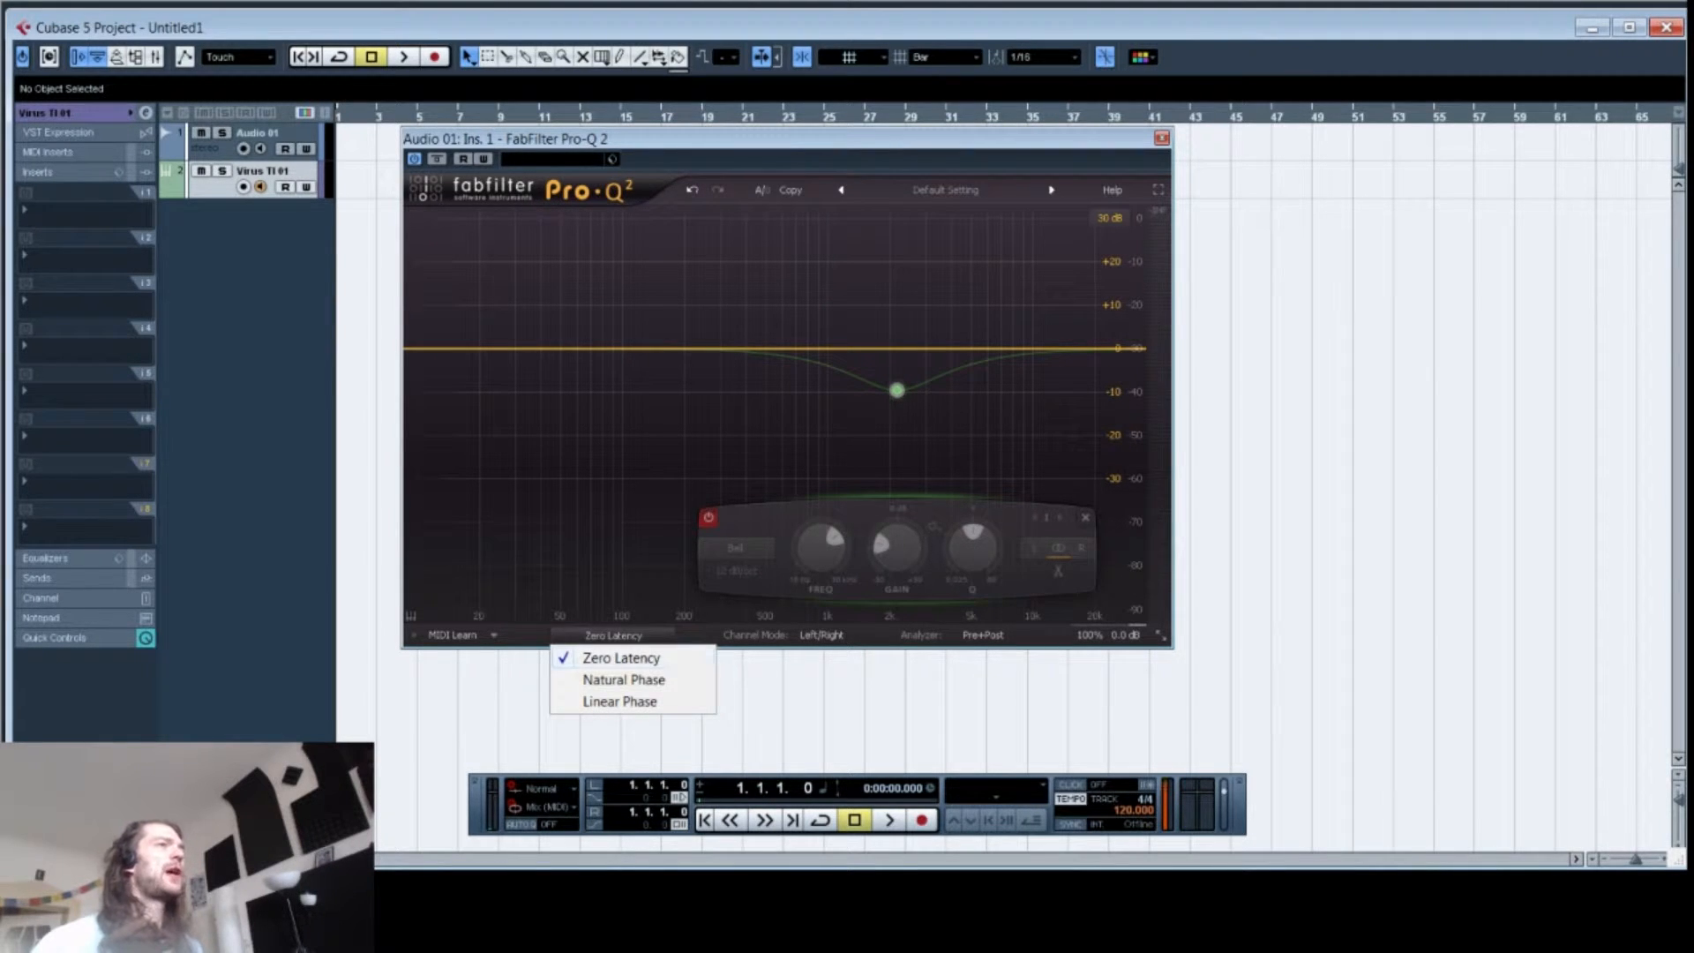
{"action": "key", "text": "Escape"}
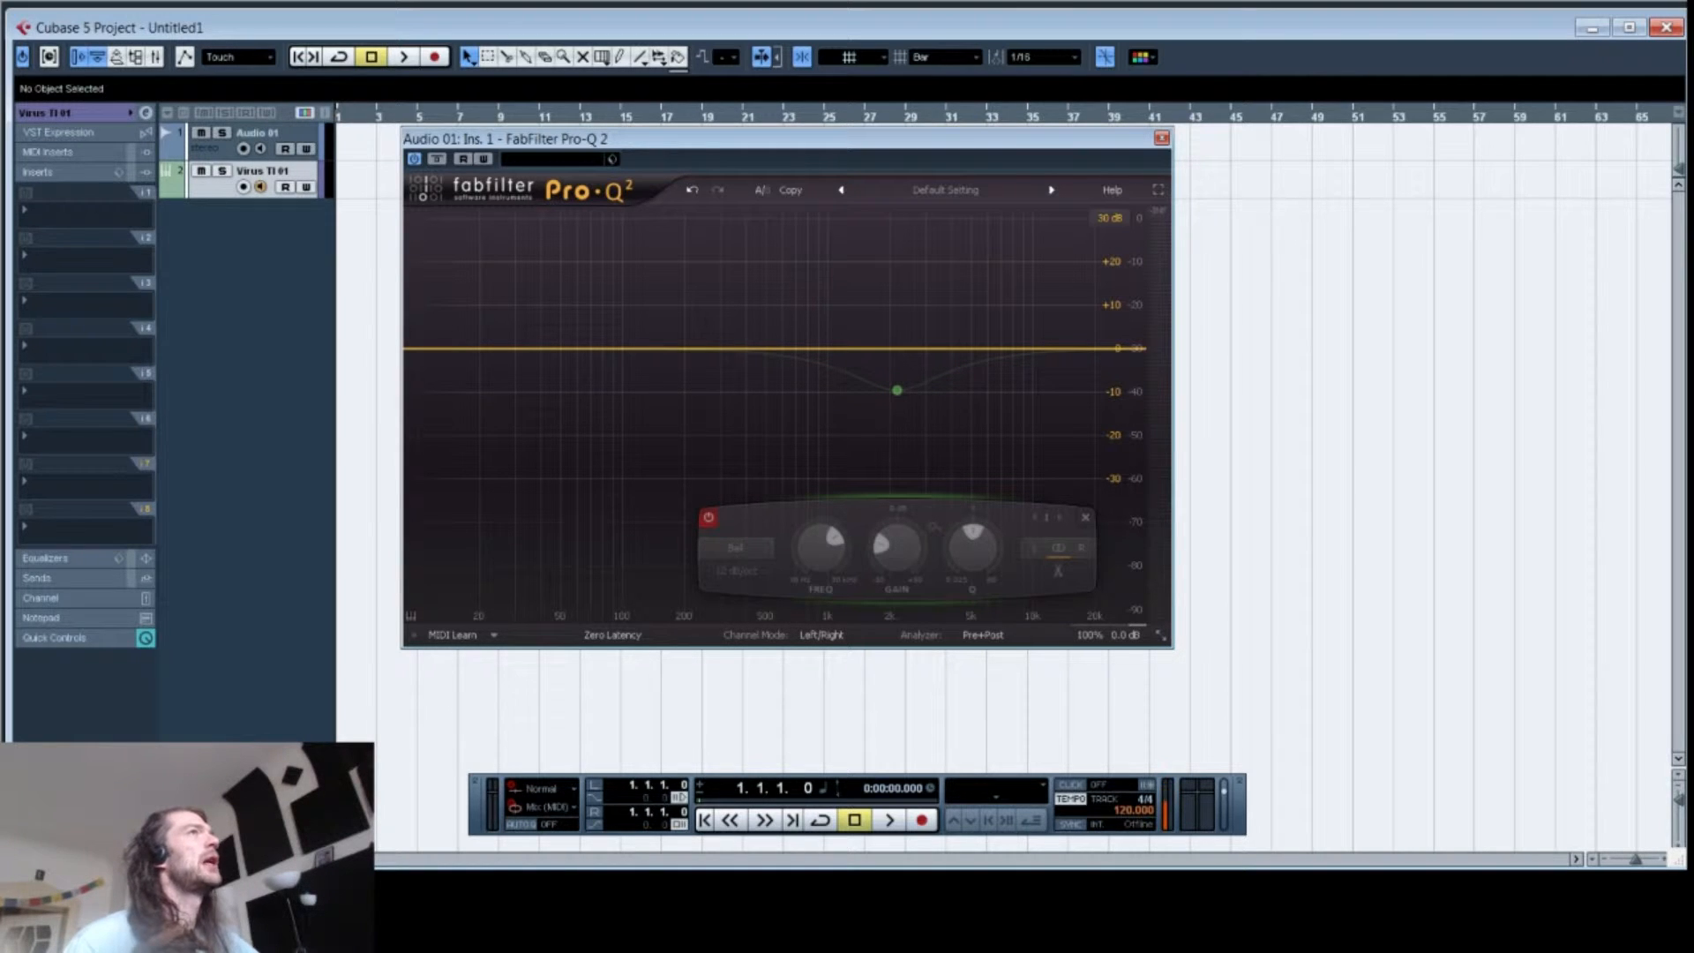
Step: Delete the existing bell band and create a High Cut band near 10442 Hz
{"action": "right_click", "coordinate": [896, 390]}
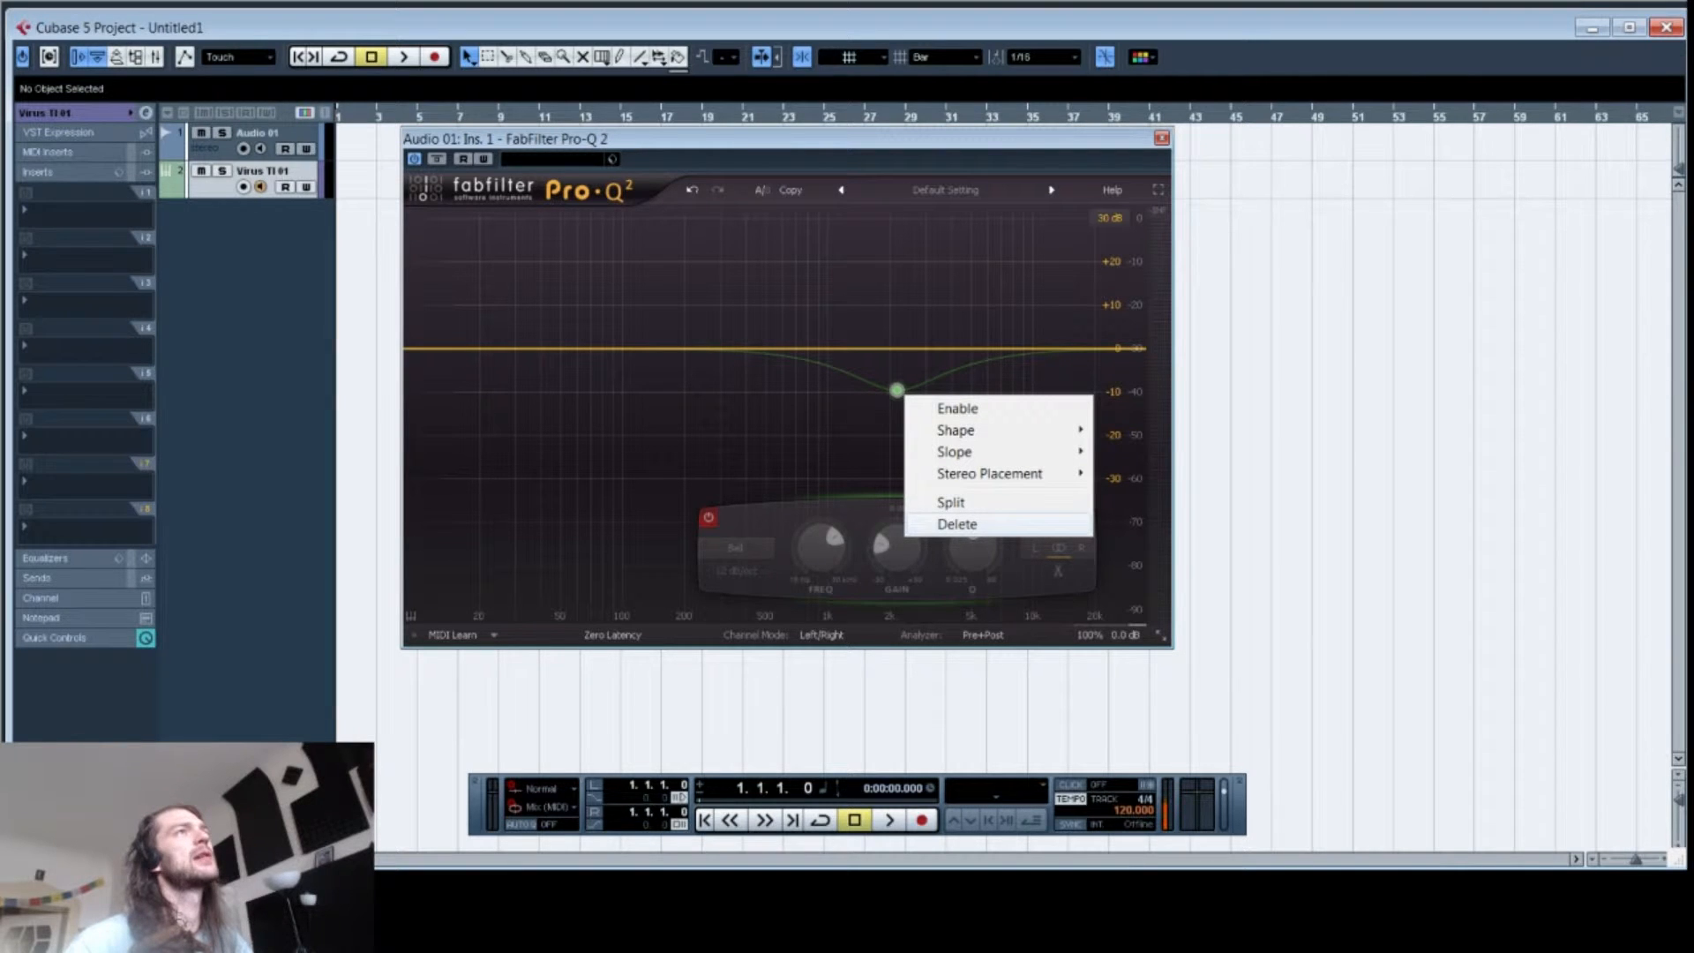
{"action": "left_click", "coordinate": [956, 522]}
{"action": "left_click_drag", "start_coordinate": [1117, 347], "coordinate": [1037, 350]}
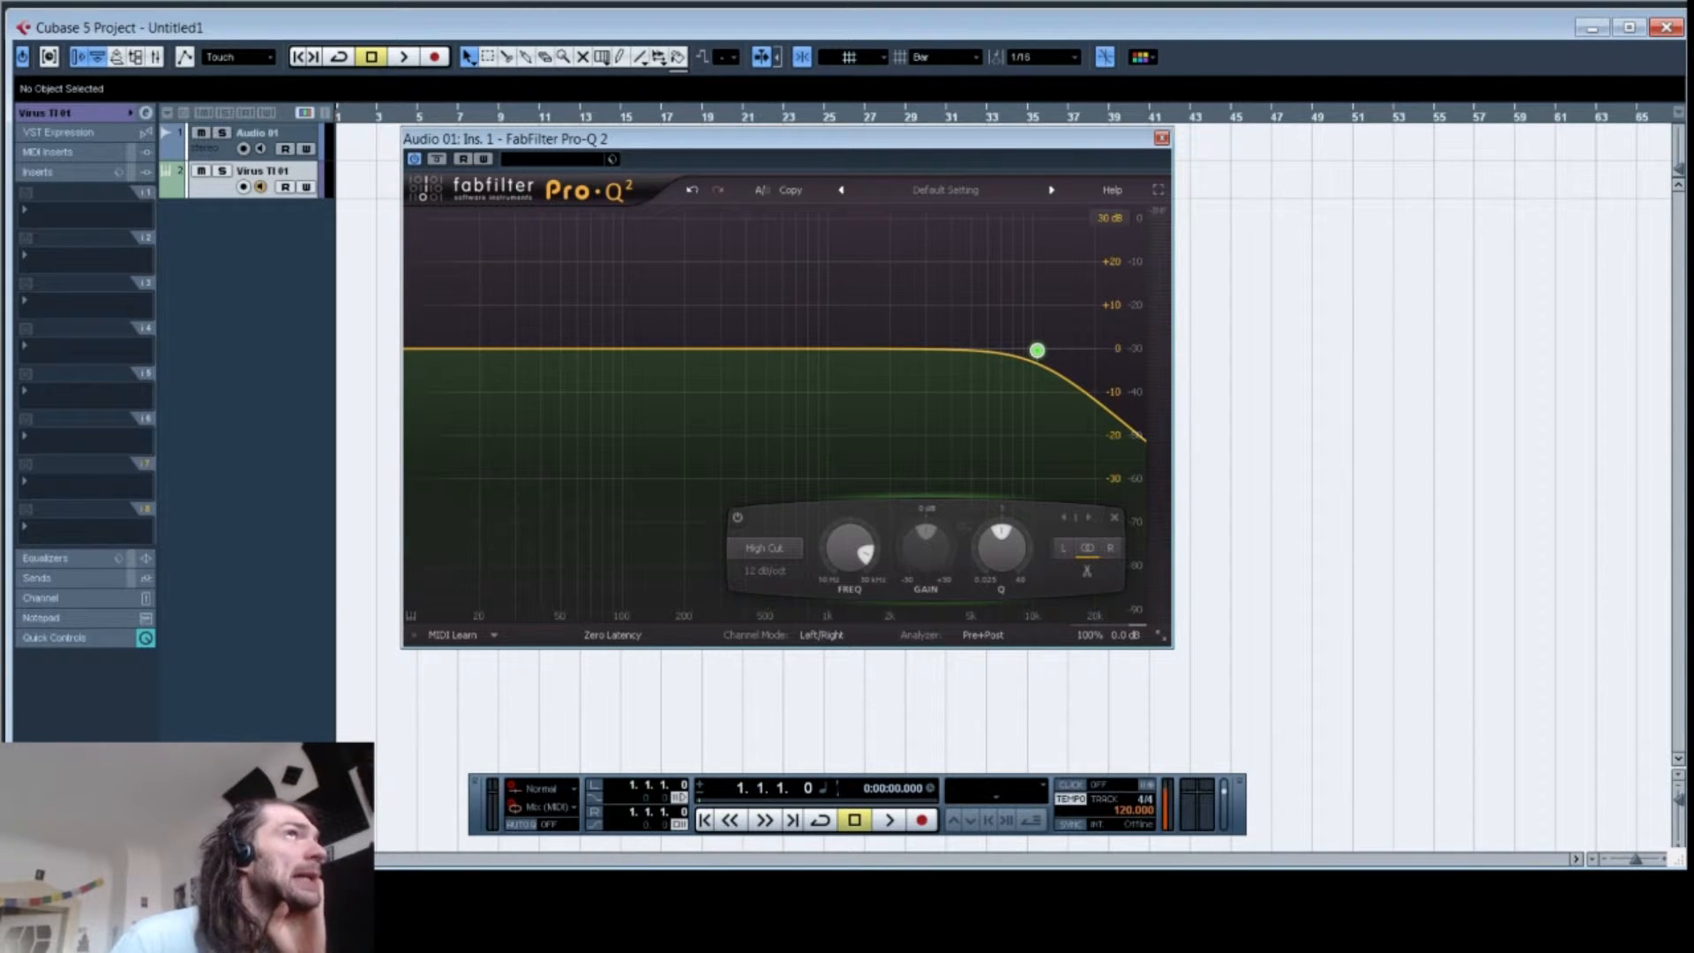
{"action": "mouse_move", "coordinate": [1036, 351]}
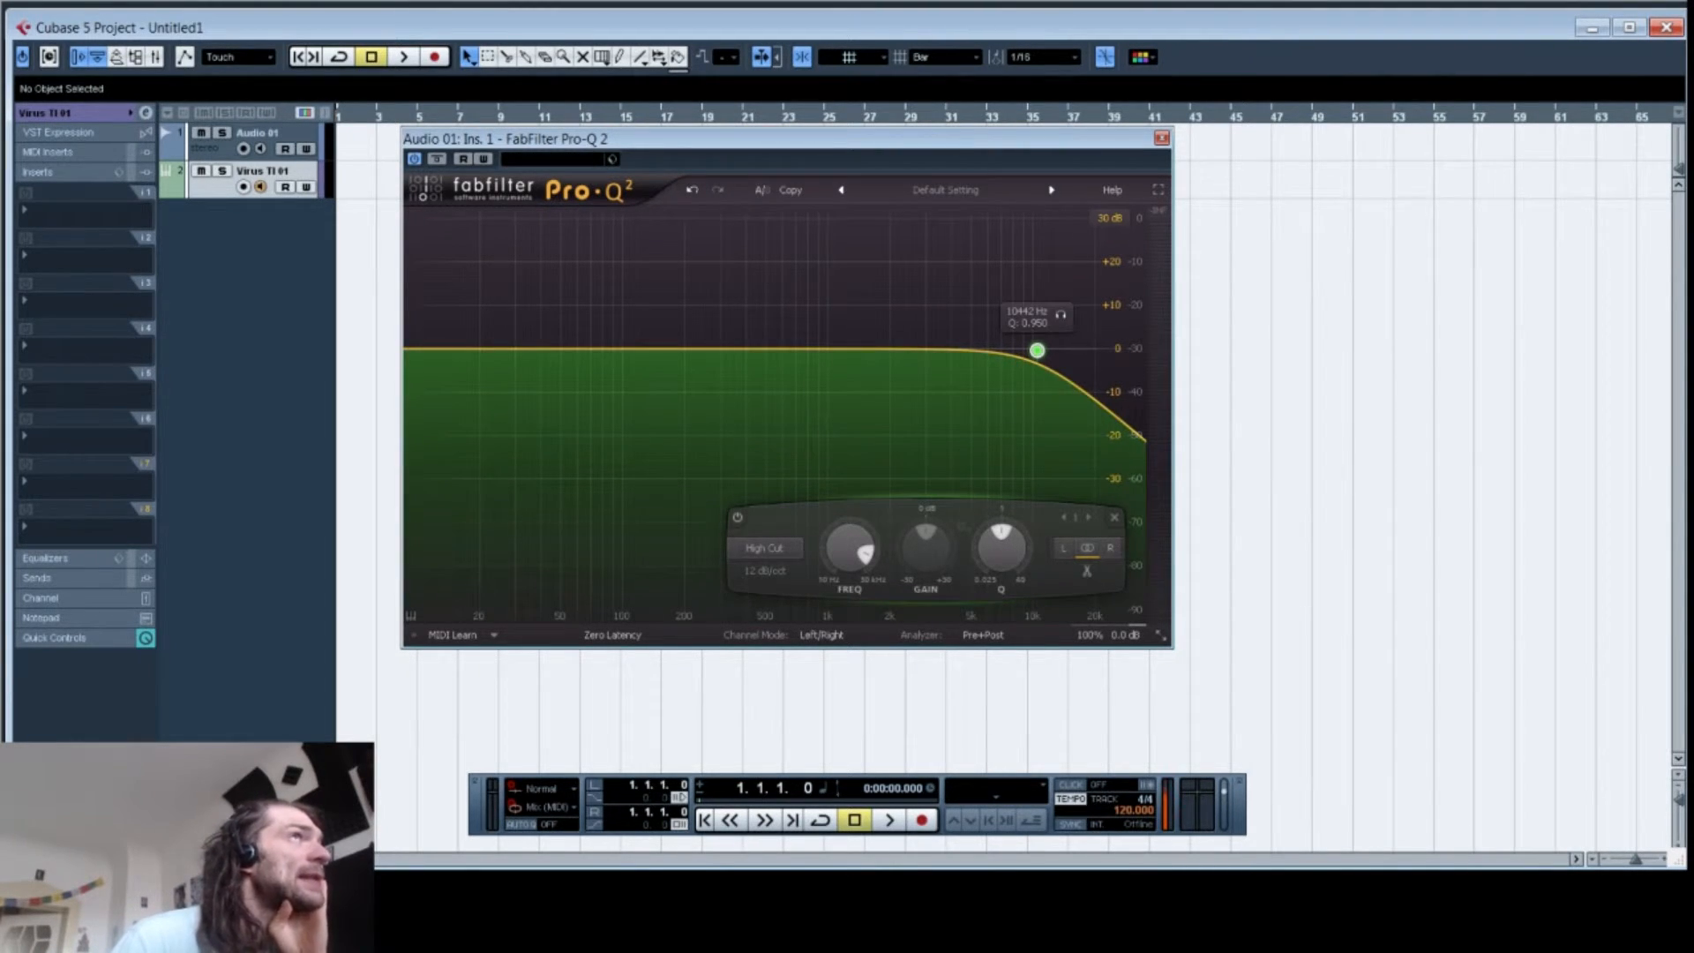
Step: Set the high cut slope to 48 dB/oct
{"action": "left_click", "coordinate": [765, 571]}
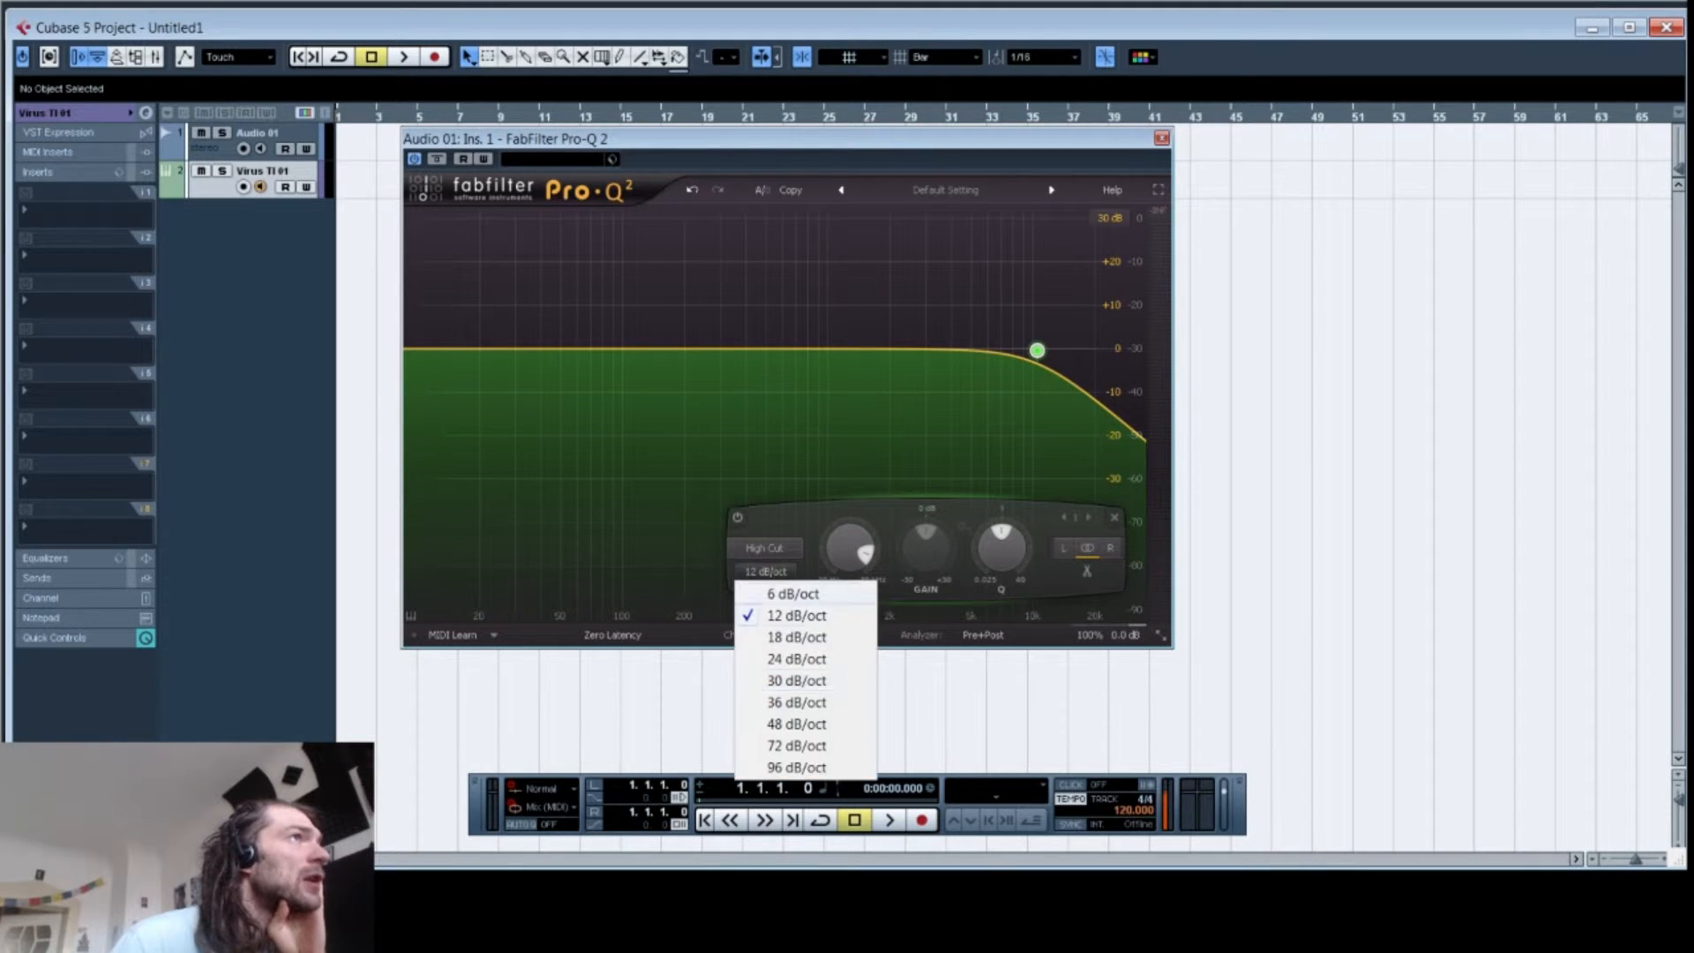
{"action": "left_click", "coordinate": [797, 724]}
{"action": "mouse_move", "coordinate": [1036, 350]}
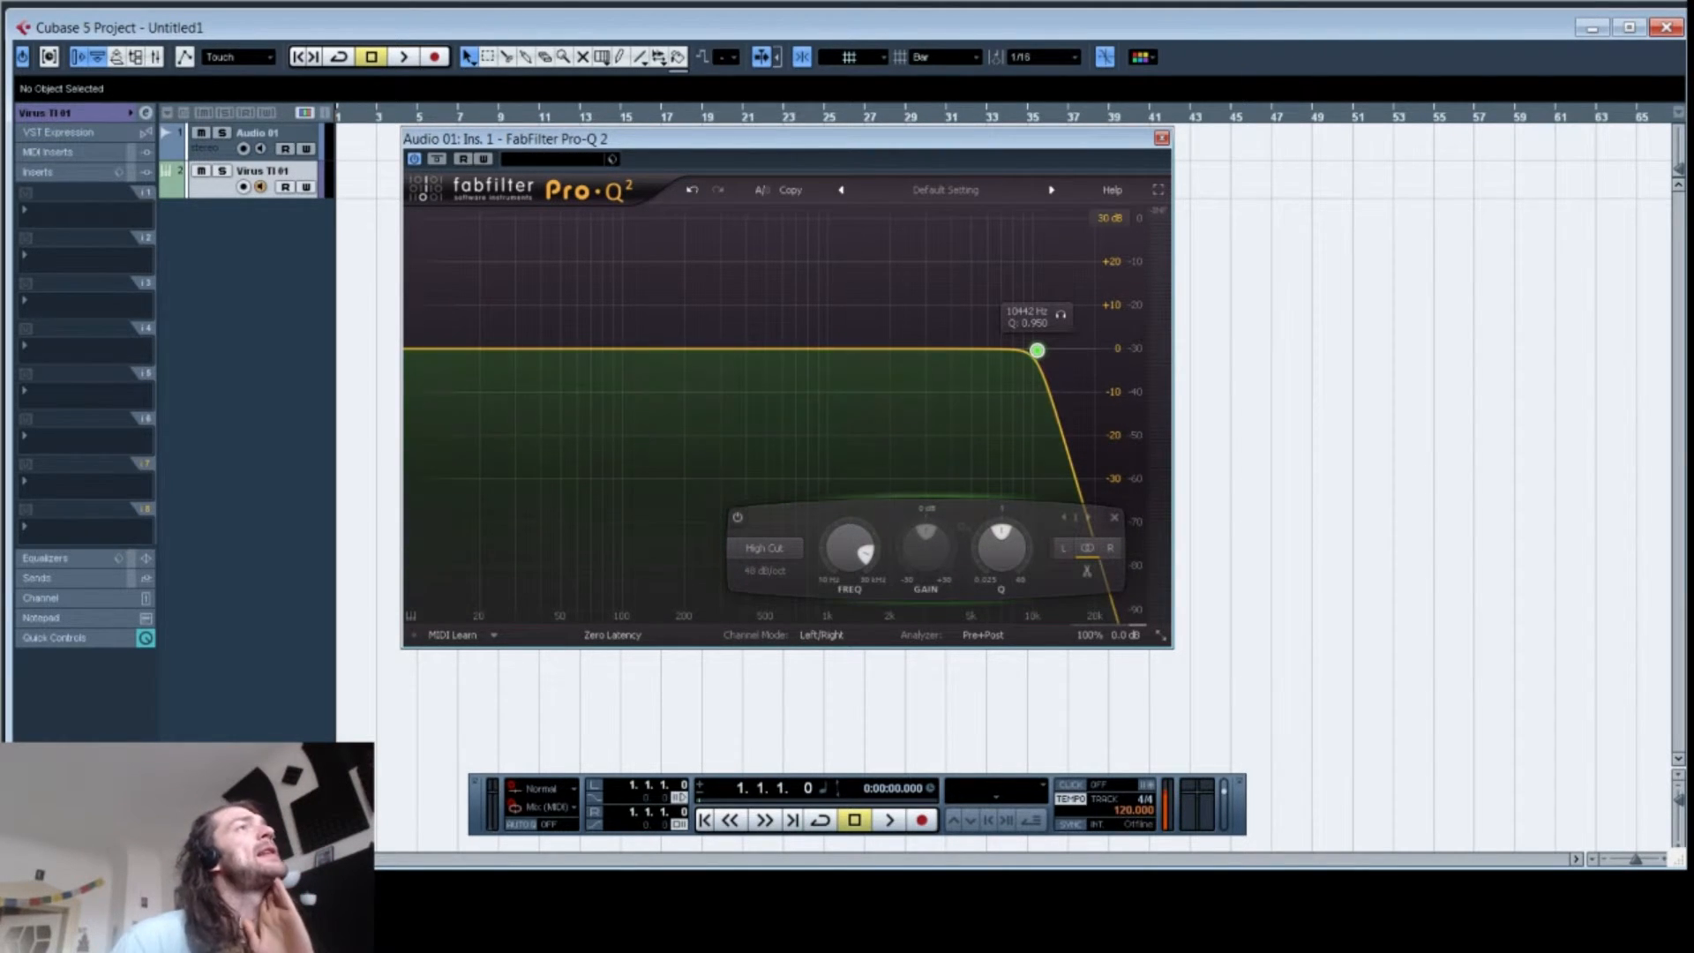
Step: Keep the High Cut shape and set the slope to 96 dB/oct
{"action": "left_click", "coordinate": [764, 548]}
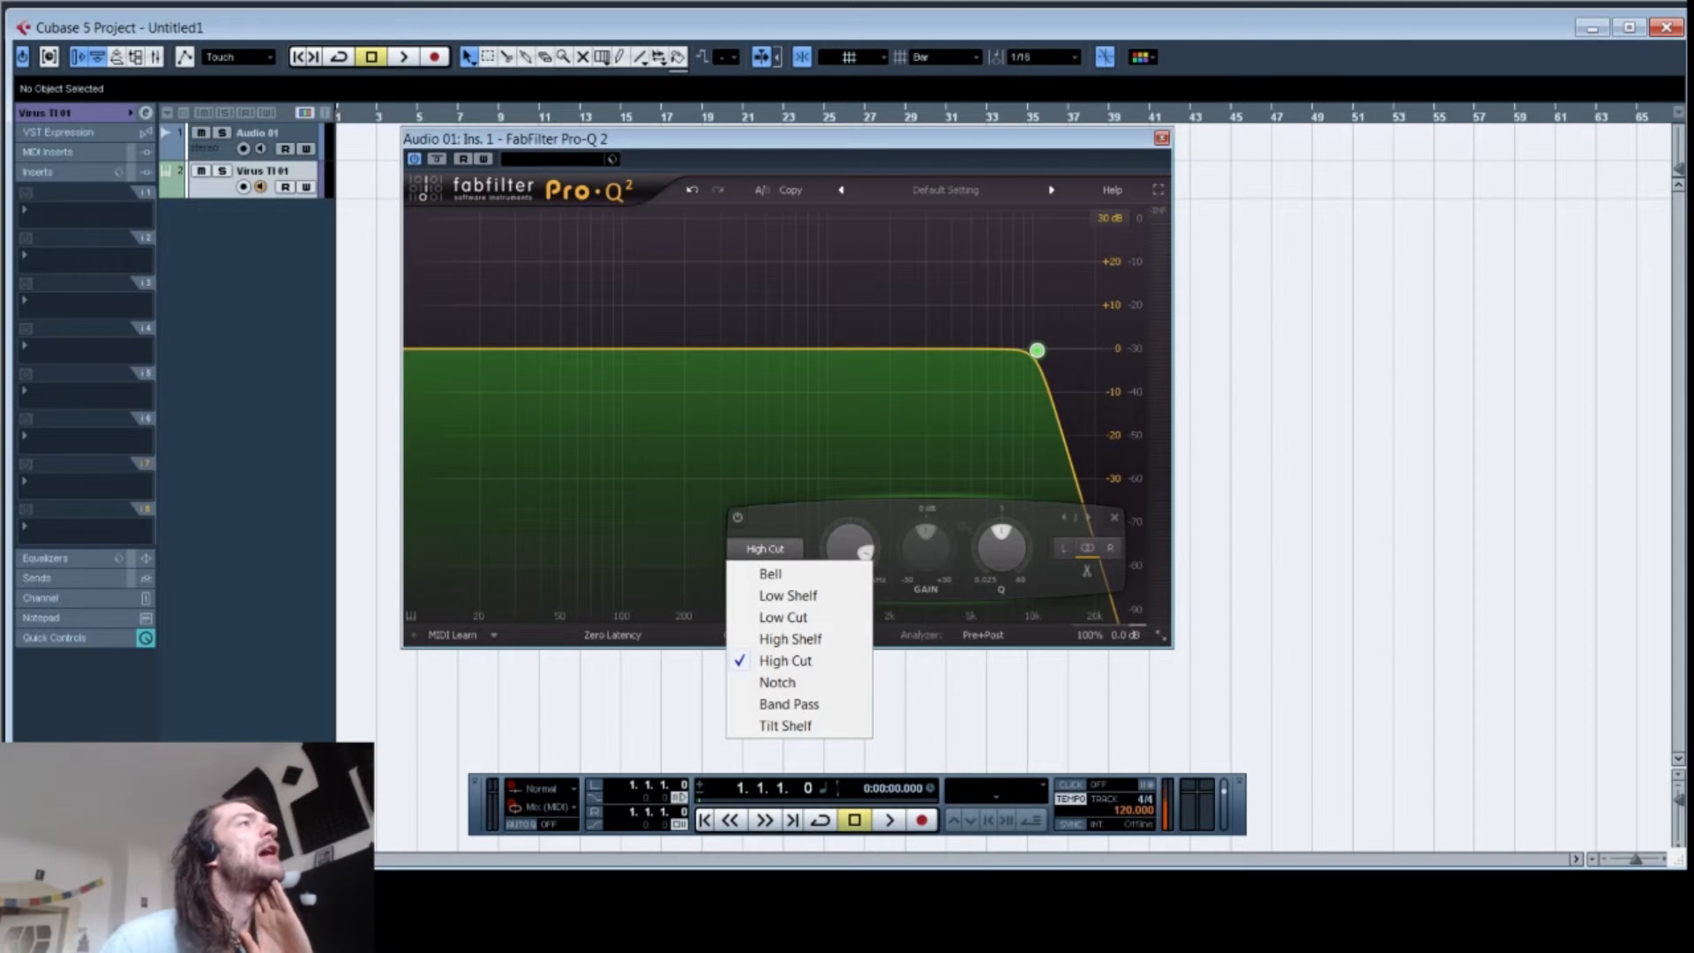
{"action": "left_click", "coordinate": [769, 659]}
{"action": "left_click", "coordinate": [765, 571]}
{"action": "left_click", "coordinate": [807, 690]}
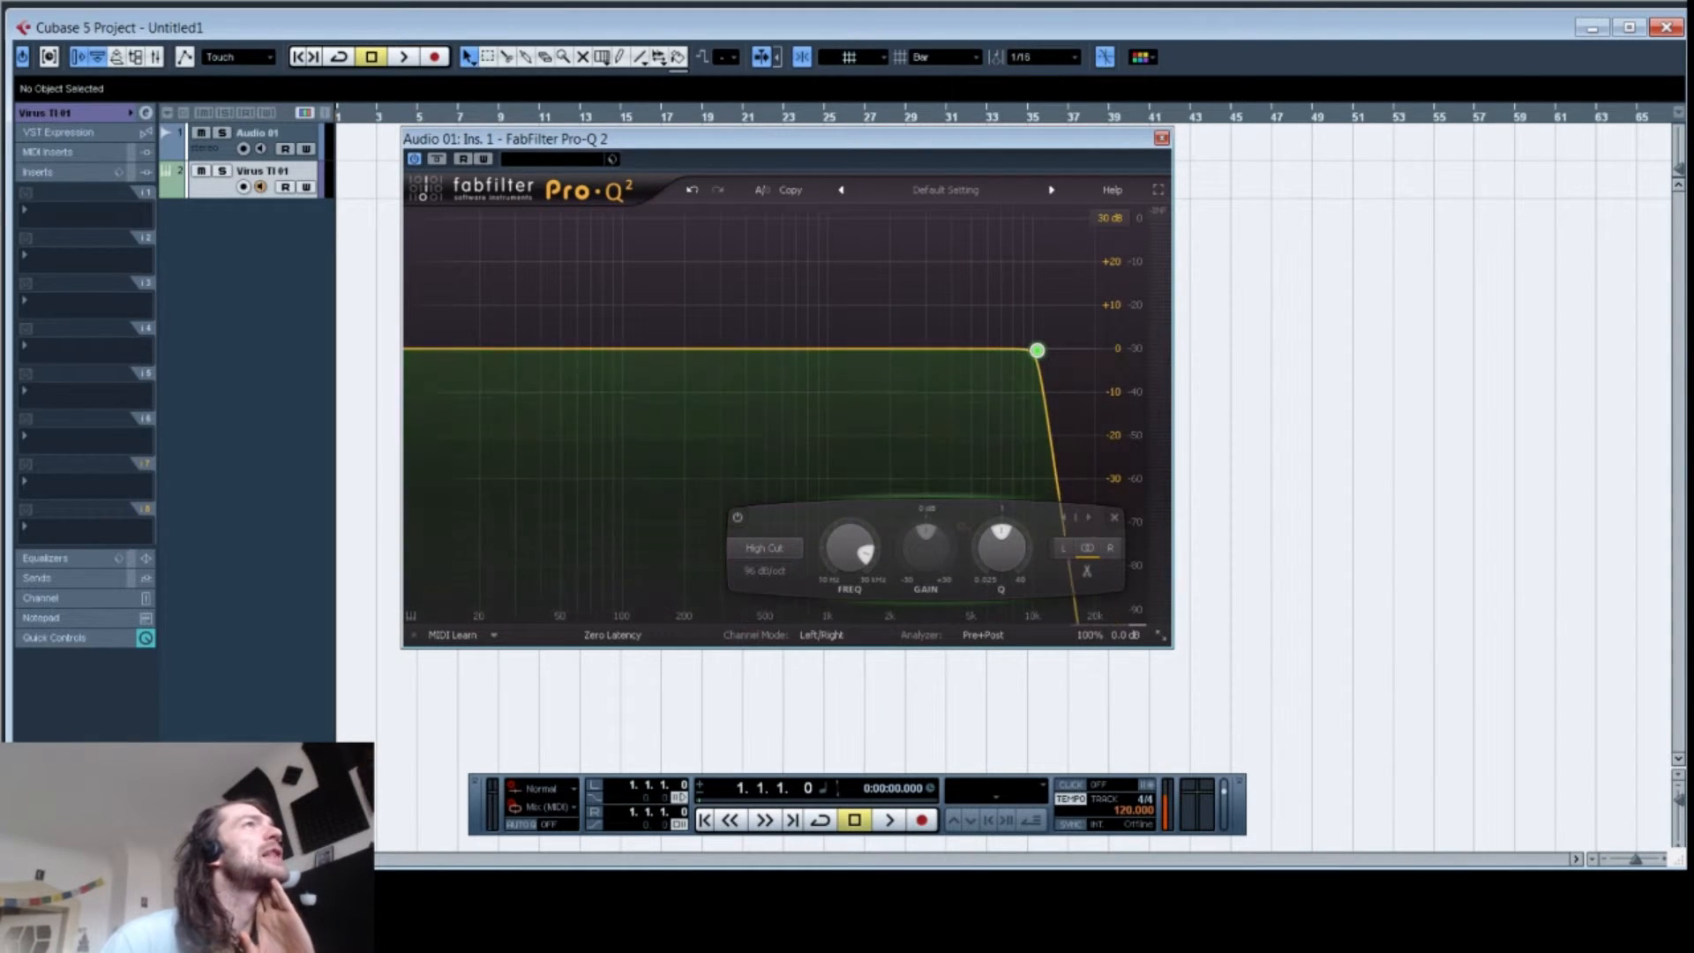
{"action": "mouse_move", "coordinate": [1036, 351]}
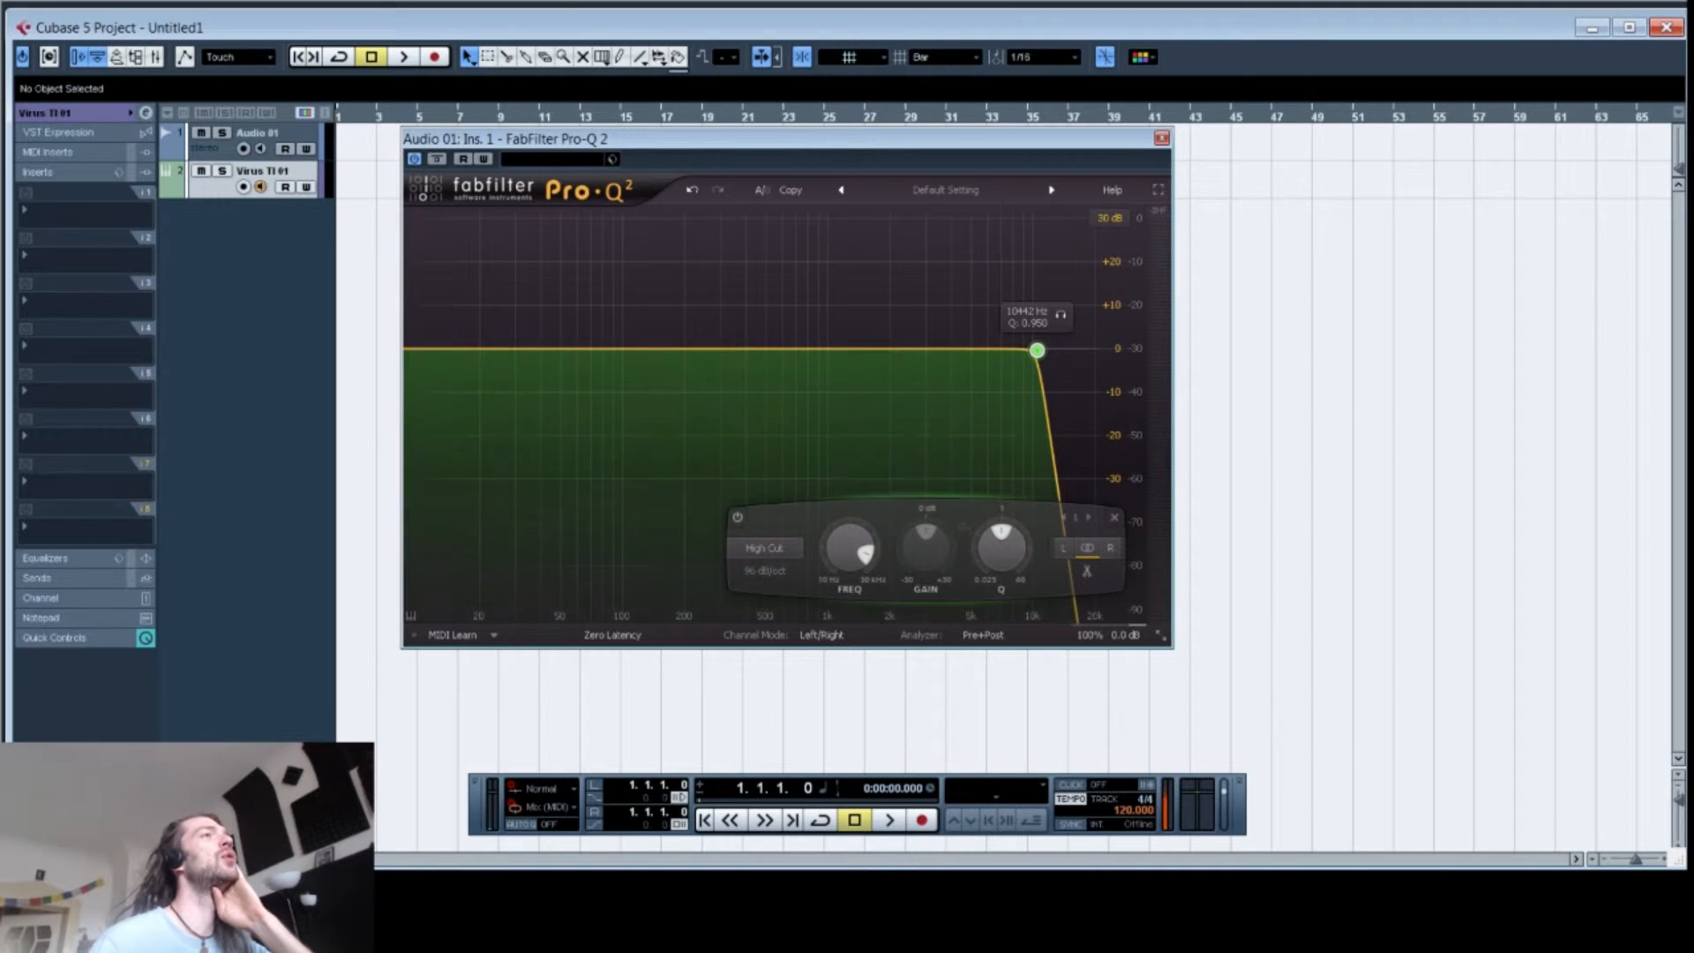
Step: Add a bell cut of about -30 dB near 450 Hz and a boost of about +18 dB near 600 Hz
{"action": "left_click_drag", "start_coordinate": [766, 350], "coordinate": [758, 478]}
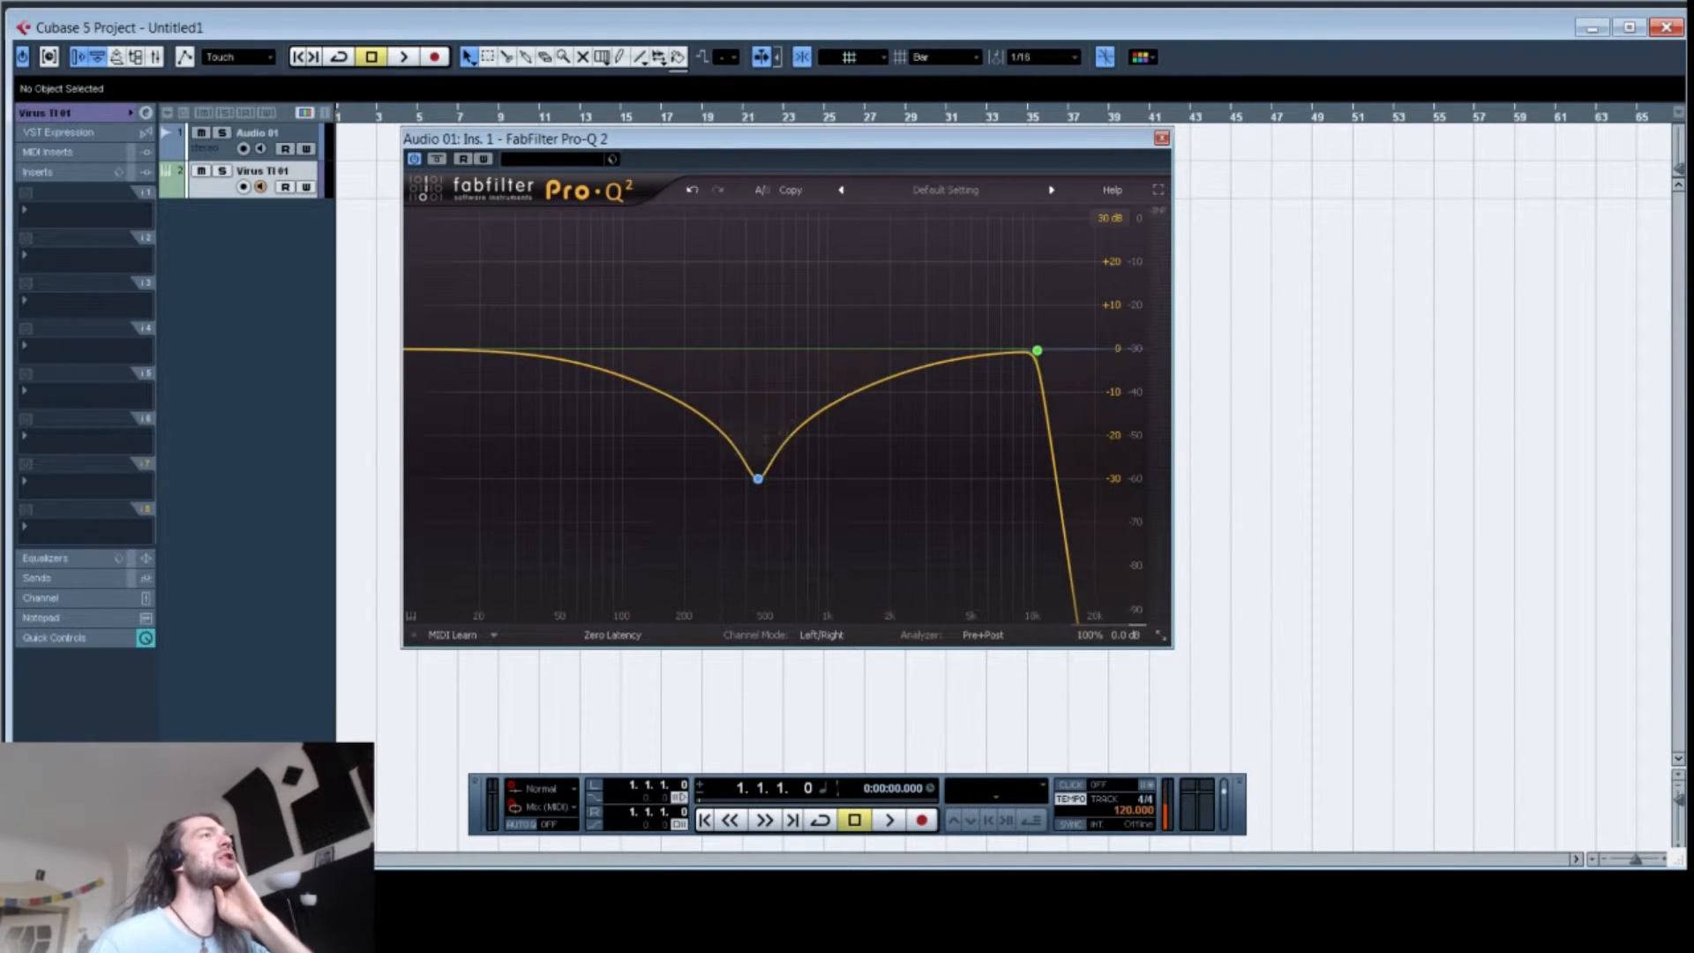
{"action": "left_click", "coordinate": [808, 328]}
{"action": "left_click_drag", "start_coordinate": [808, 328], "coordinate": [783, 270]}
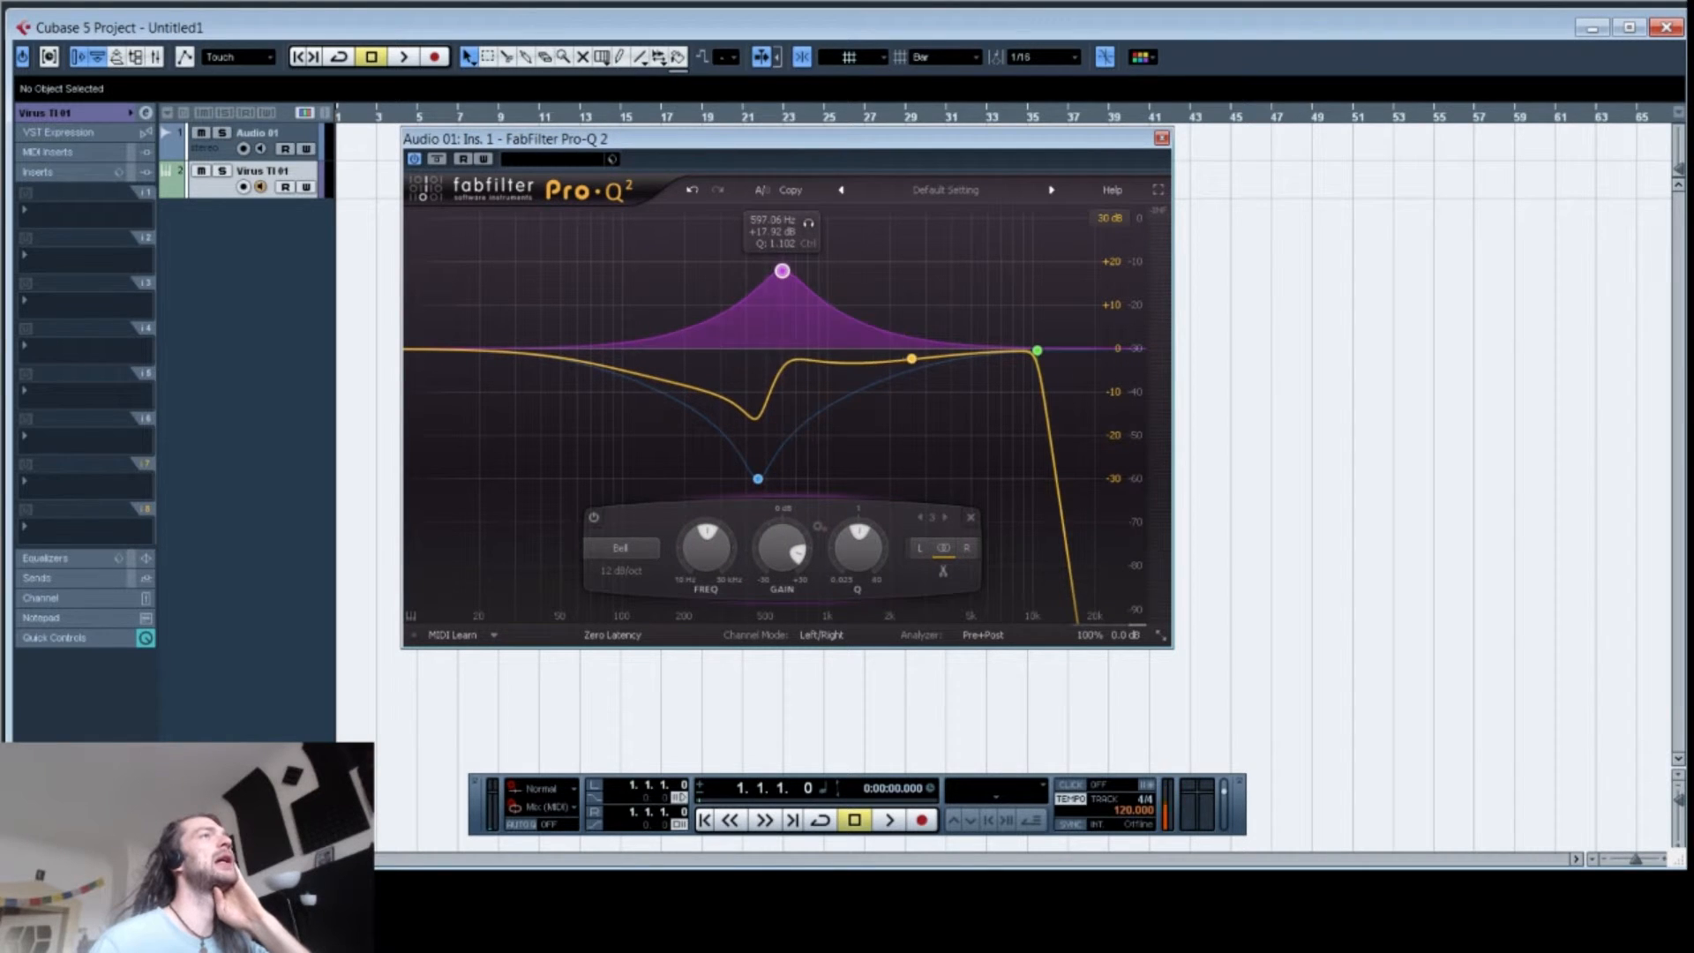
Step: Add two narrow cuts near 3 kHz and 1166 Hz at about -26 dB, raising each band's Q
{"action": "left_click_drag", "start_coordinate": [911, 359], "coordinate": [927, 460]}
{"action": "left_click_drag", "start_coordinate": [1003, 546], "coordinate": [1003, 498]}
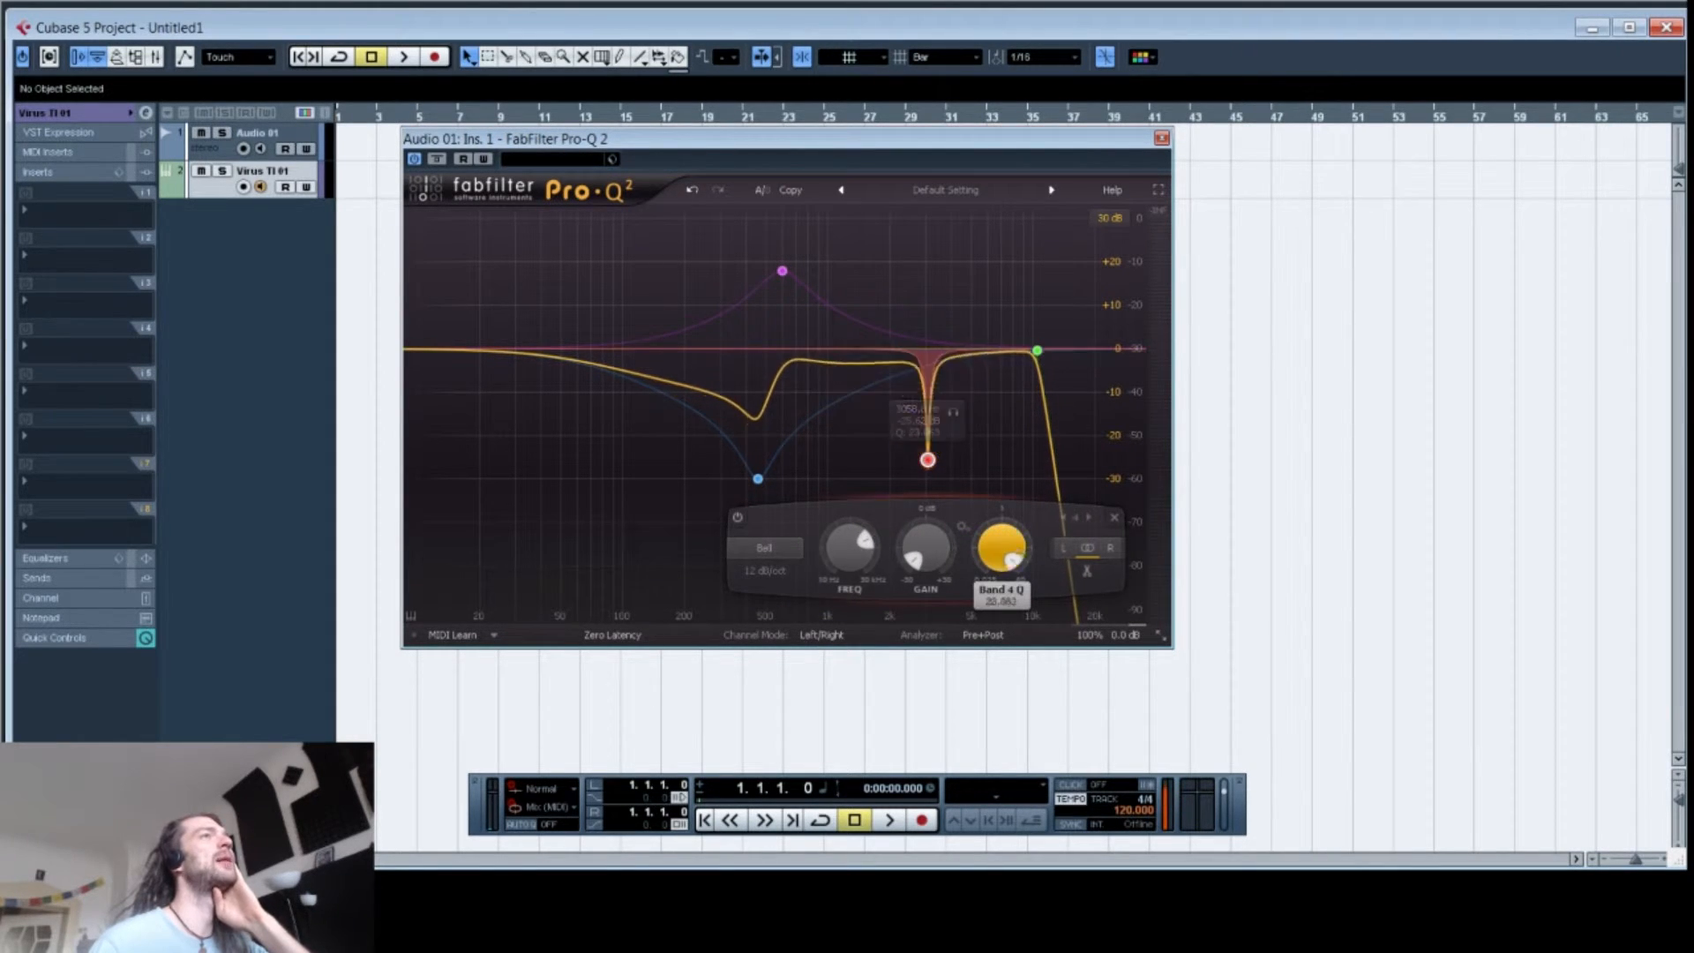
{"action": "left_click_drag", "start_coordinate": [839, 363], "coordinate": [842, 462]}
{"action": "left_click_drag", "start_coordinate": [918, 546], "coordinate": [917, 502]}
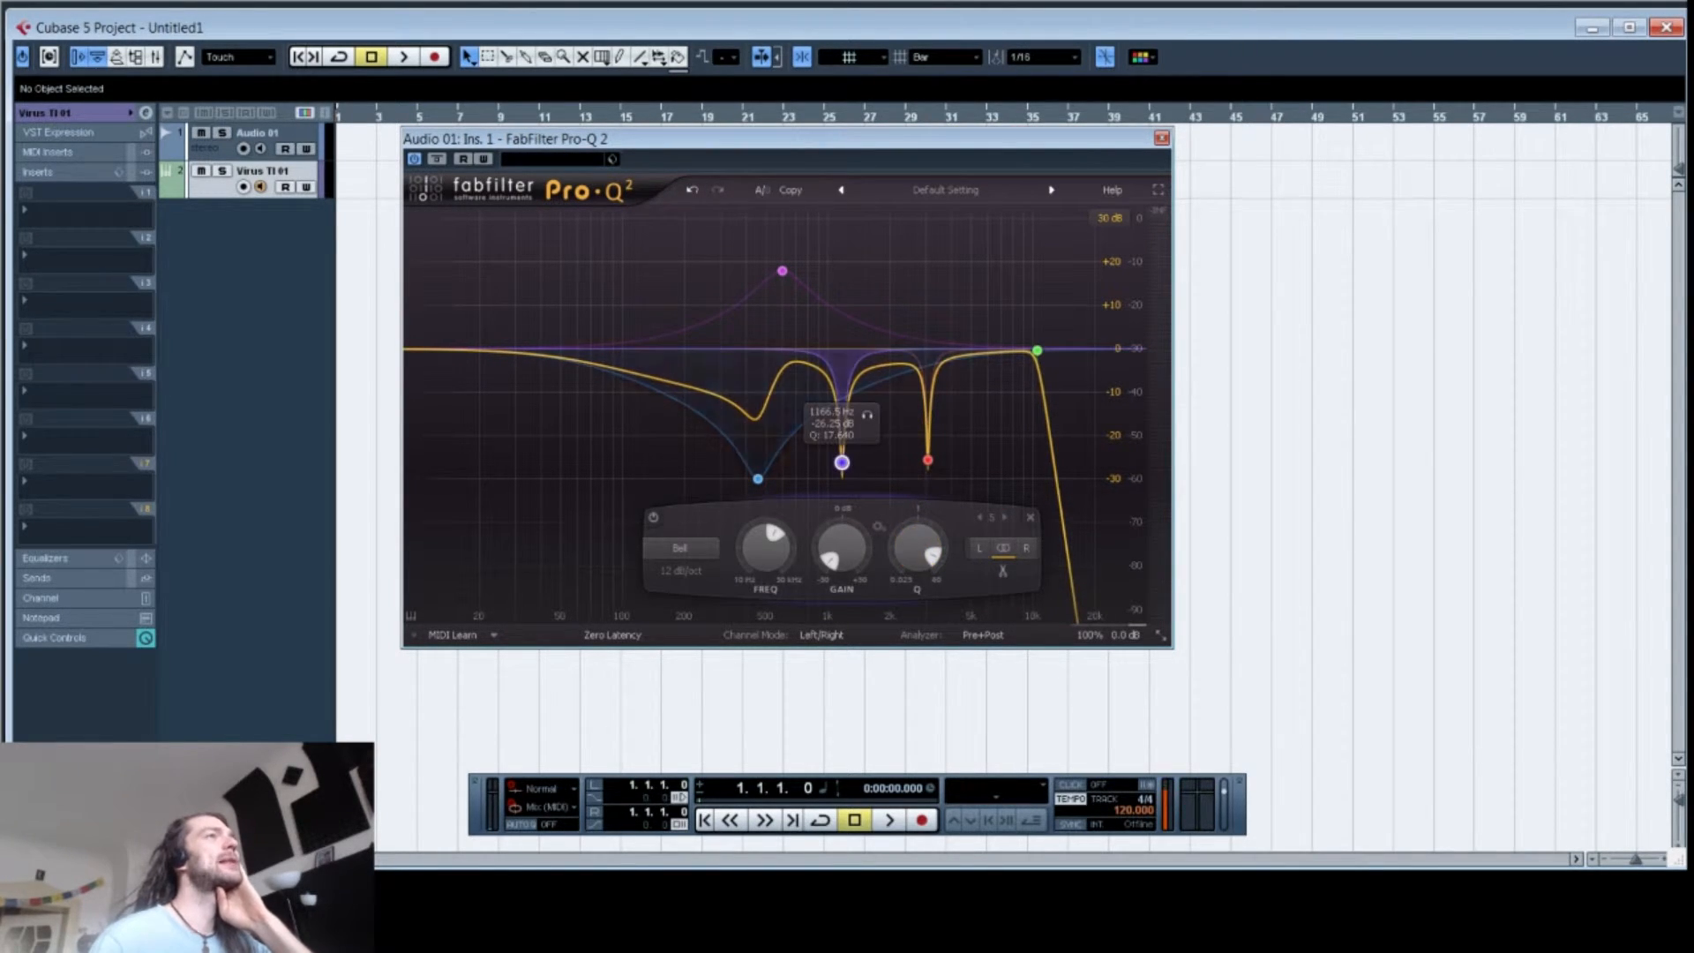
Step: Disable the 1166 Hz cut band and enable it again
{"action": "left_click", "coordinate": [680, 459]}
{"action": "right_click", "coordinate": [841, 462]}
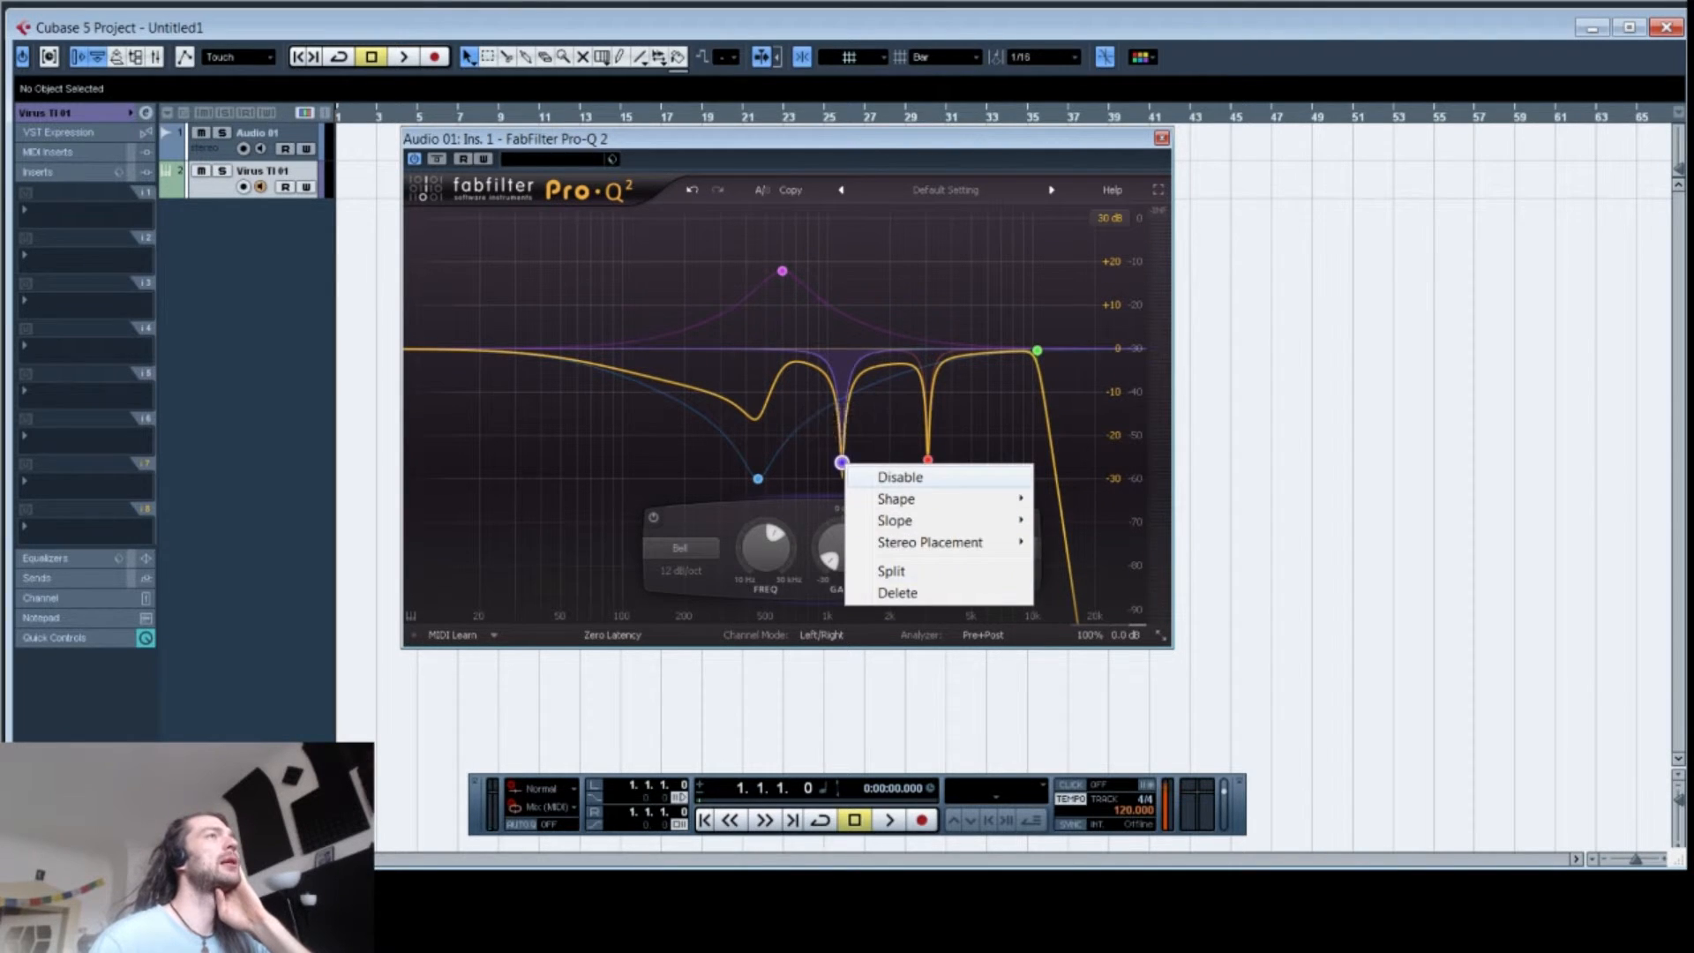
{"action": "left_click", "coordinate": [895, 474]}
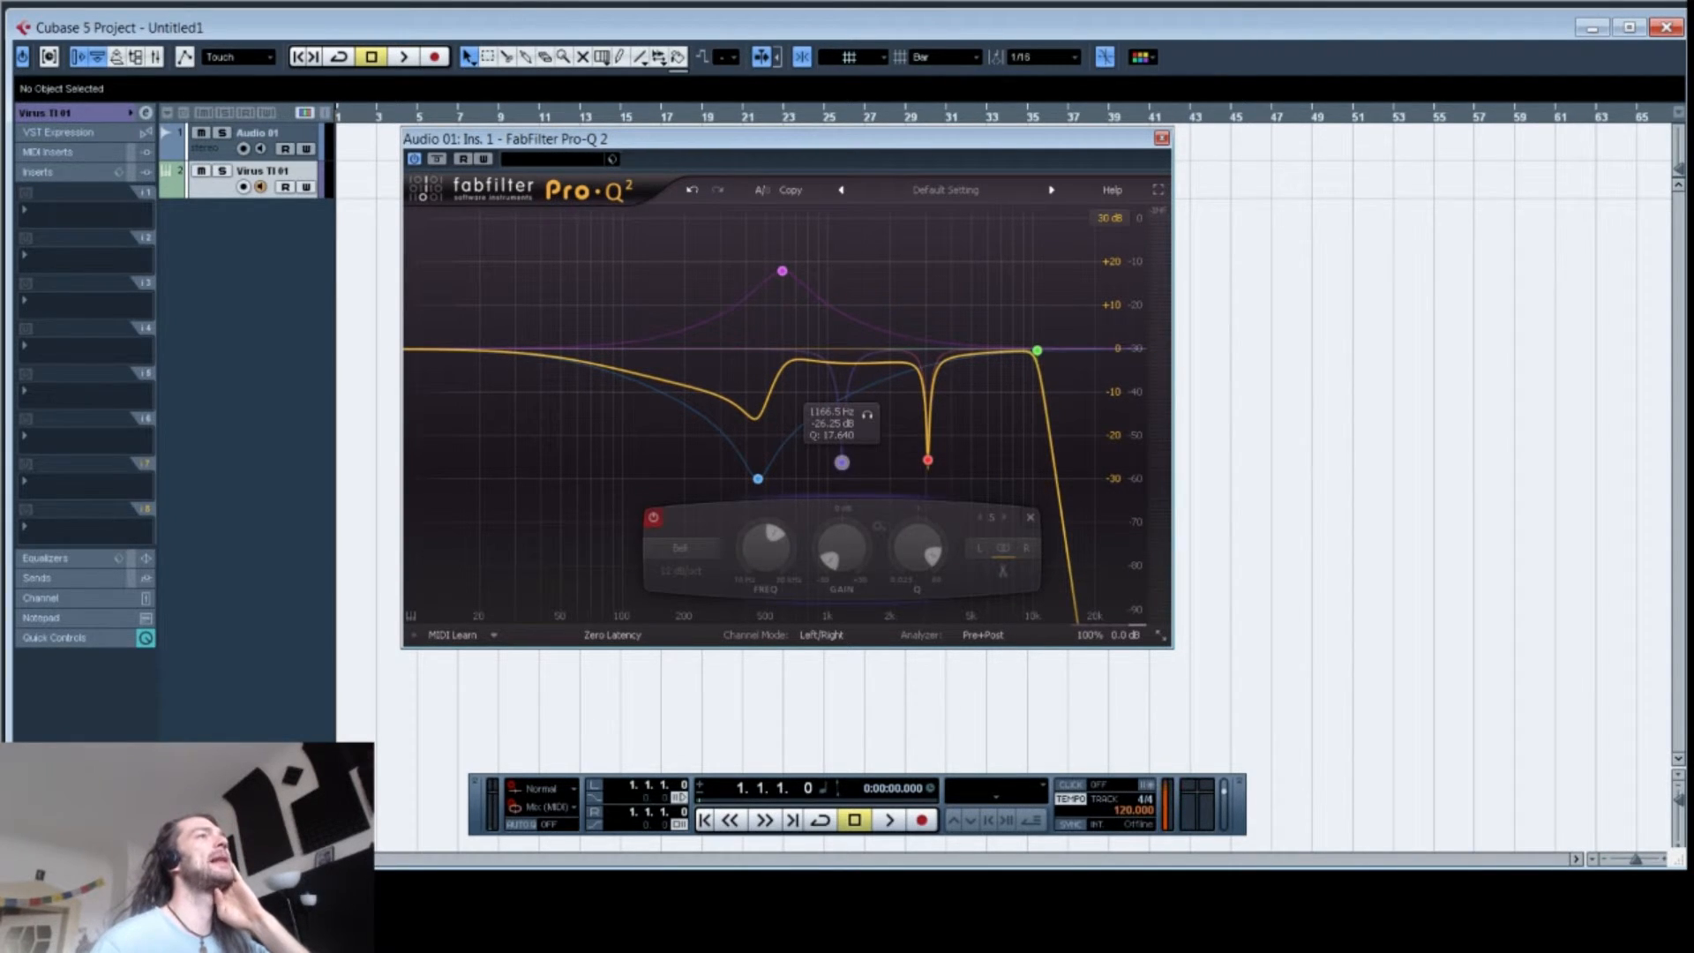
{"action": "right_click", "coordinate": [842, 462]}
{"action": "left_click", "coordinate": [895, 475]}
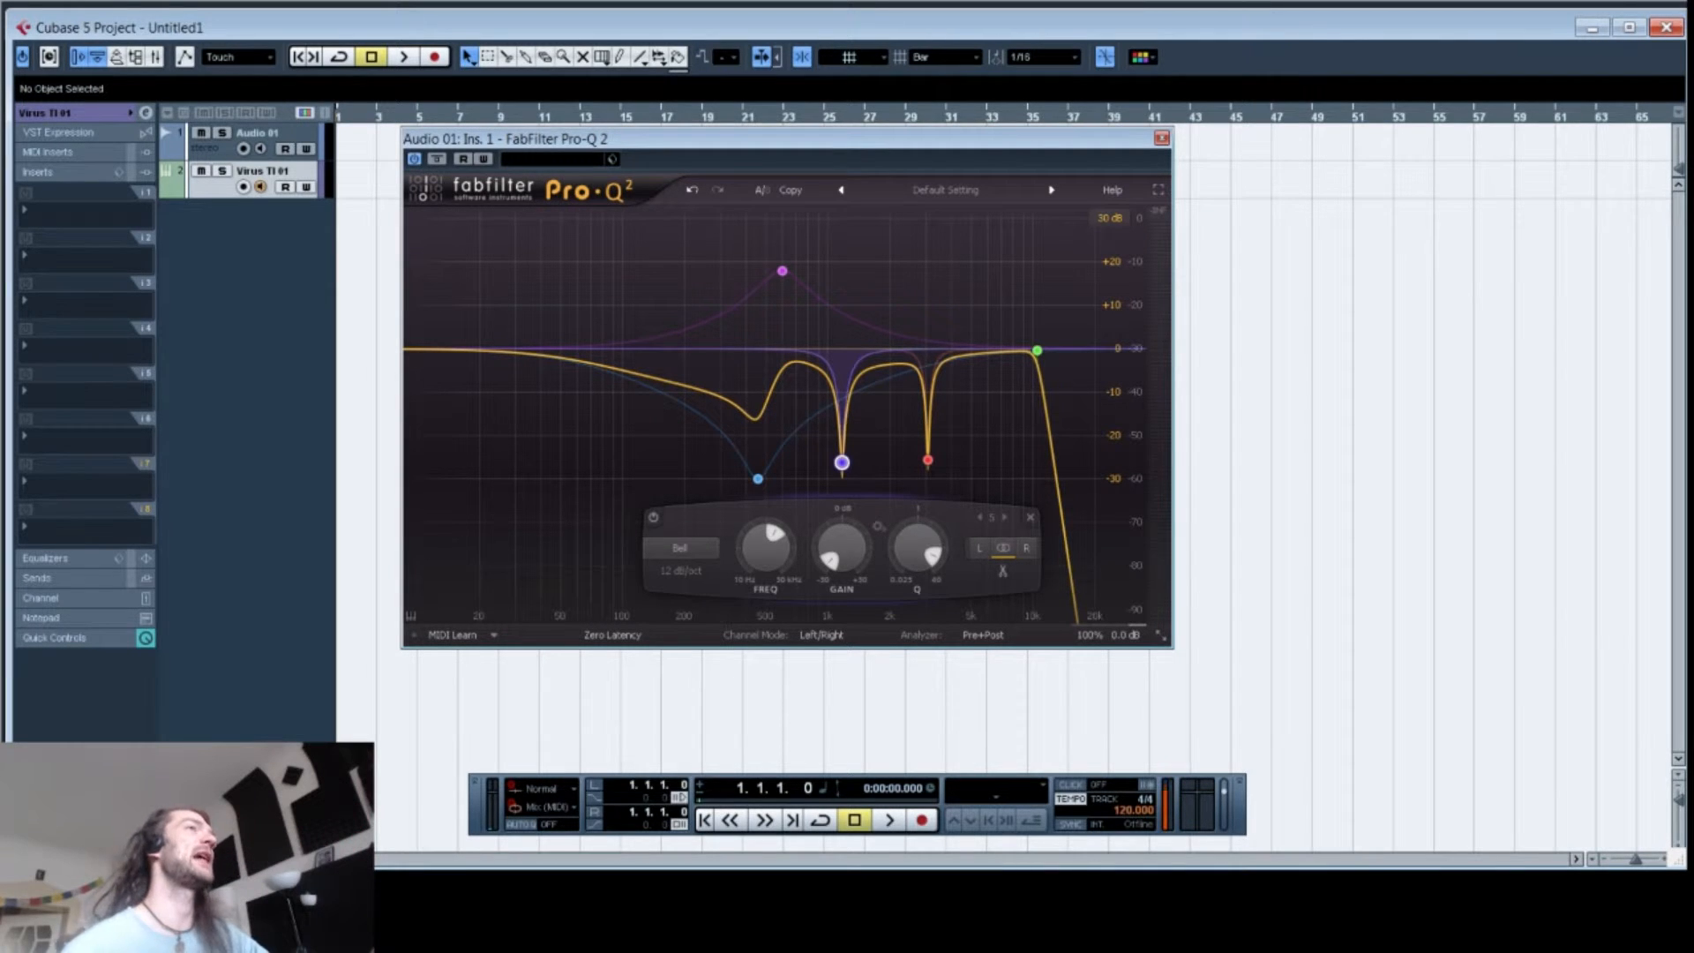
{"action": "mouse_move", "coordinate": [842, 463]}
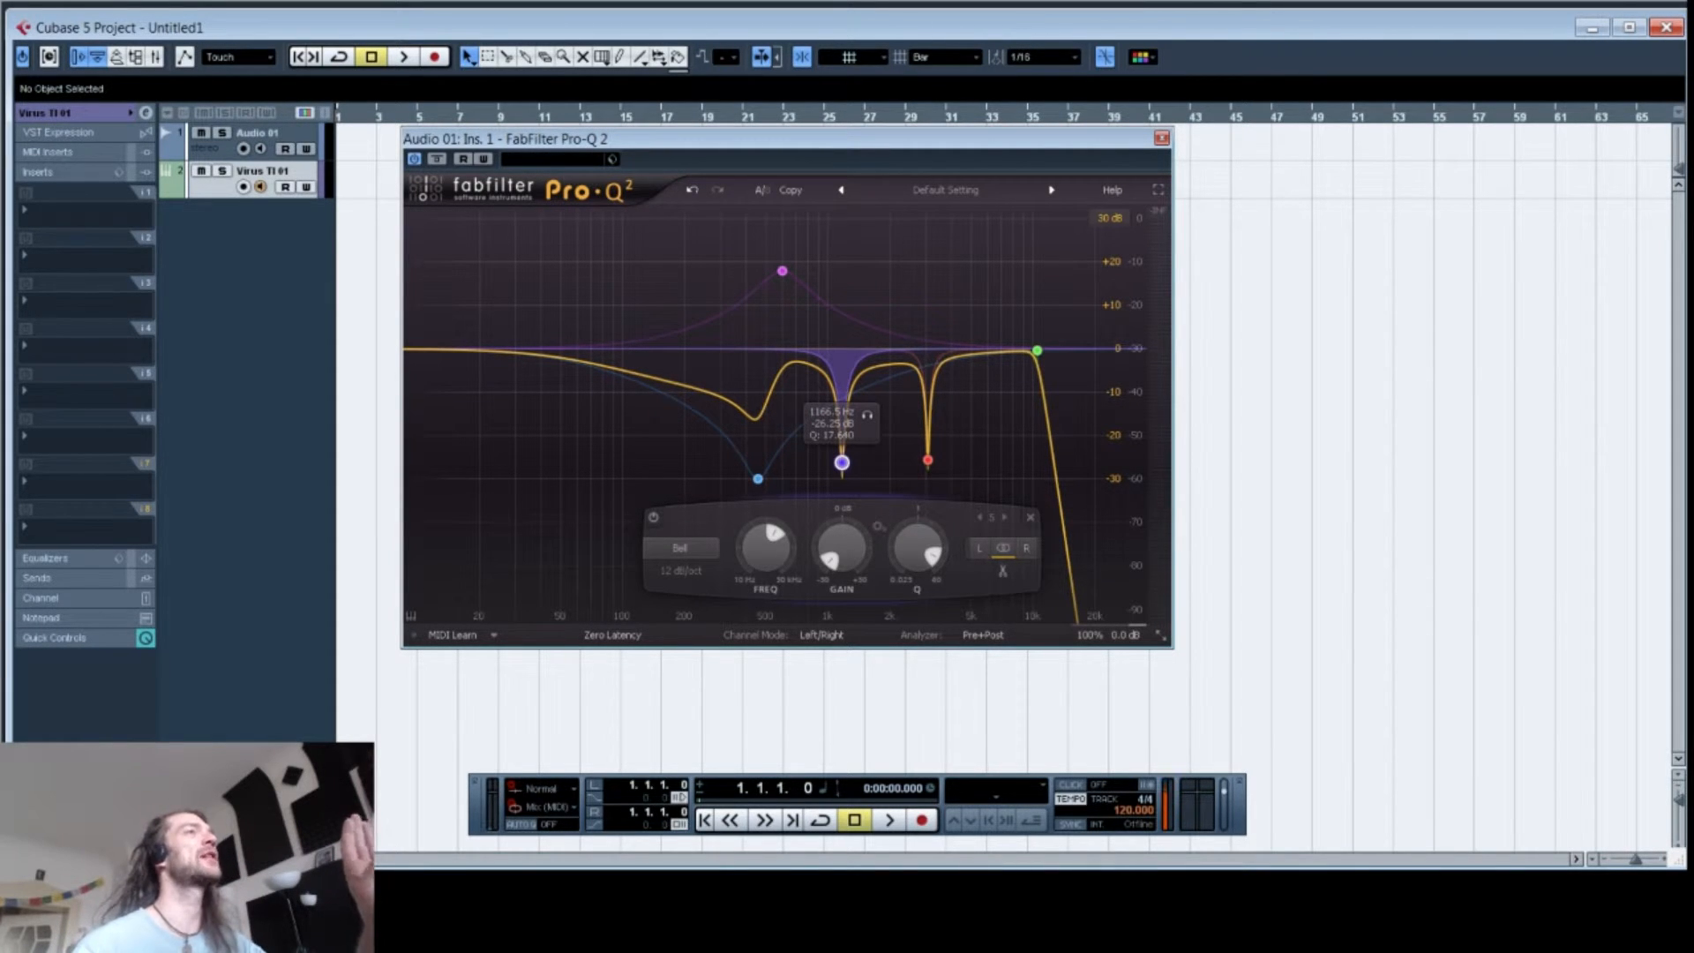
Step: Shift the 1166 Hz cut band slightly higher in frequency
{"action": "right_click", "coordinate": [842, 462]}
{"action": "mouse_move", "coordinate": [841, 462]}
{"action": "left_mouse_down"}
{"action": "mouse_move", "coordinate": [779, 467]}
{"action": "mouse_move", "coordinate": [864, 454]}
{"action": "left_mouse_up"}
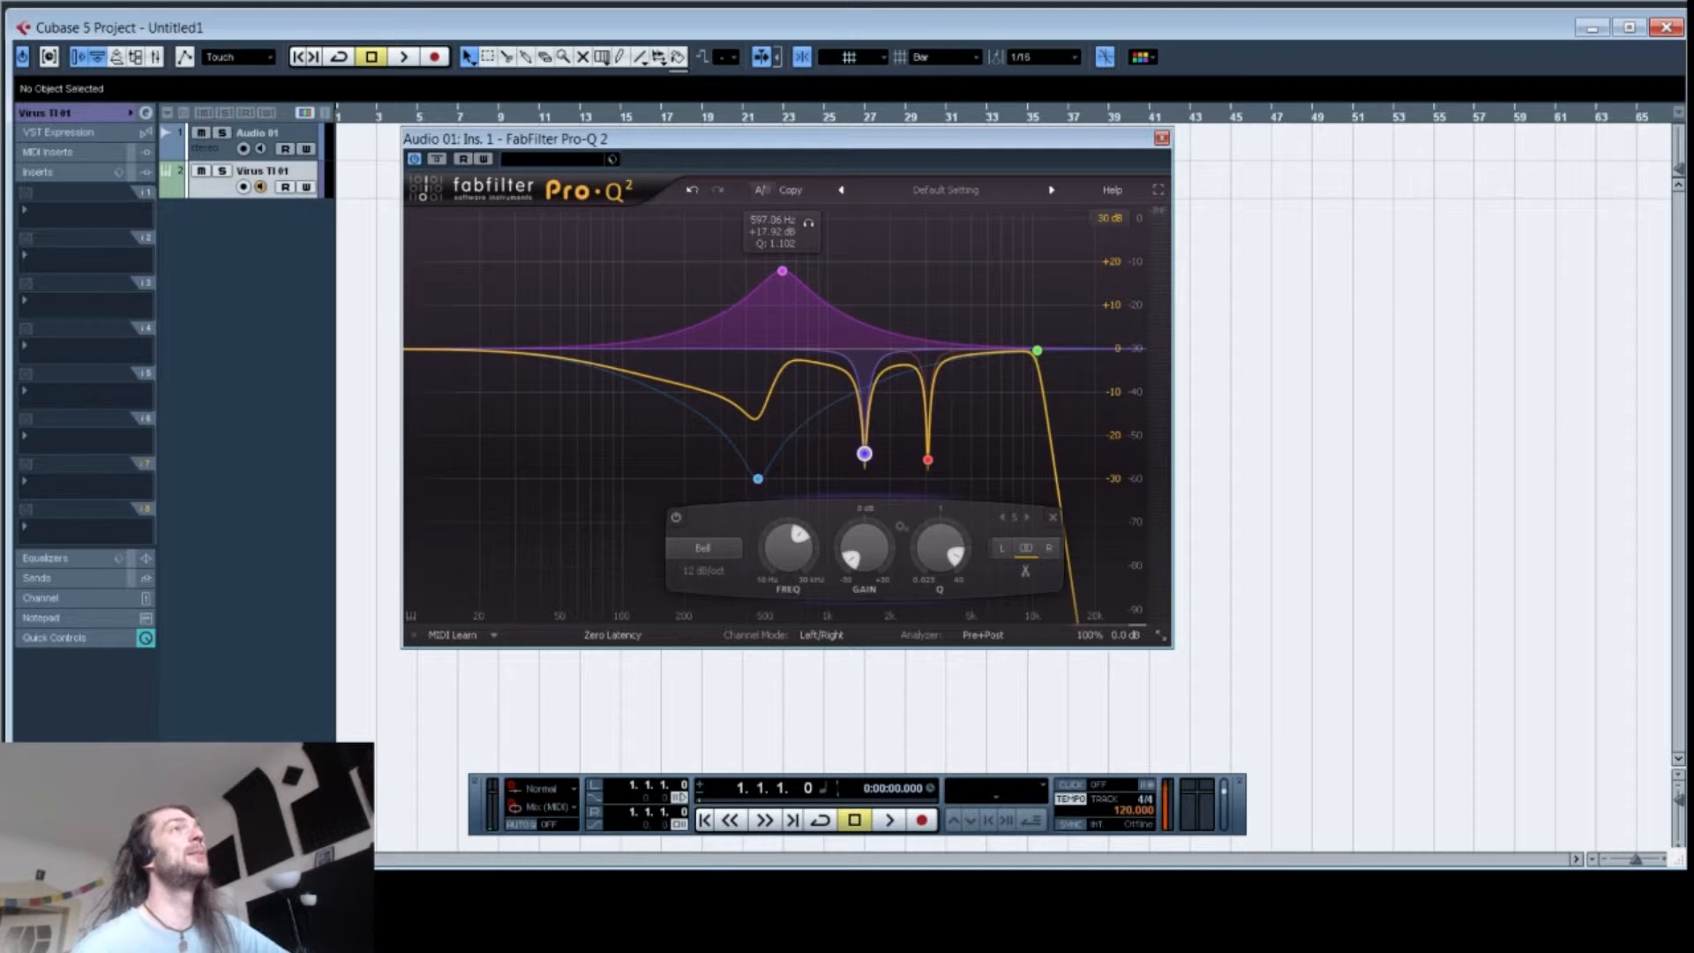
Step: Switch to the B setting and back to A
{"action": "left_click", "coordinate": [760, 190]}
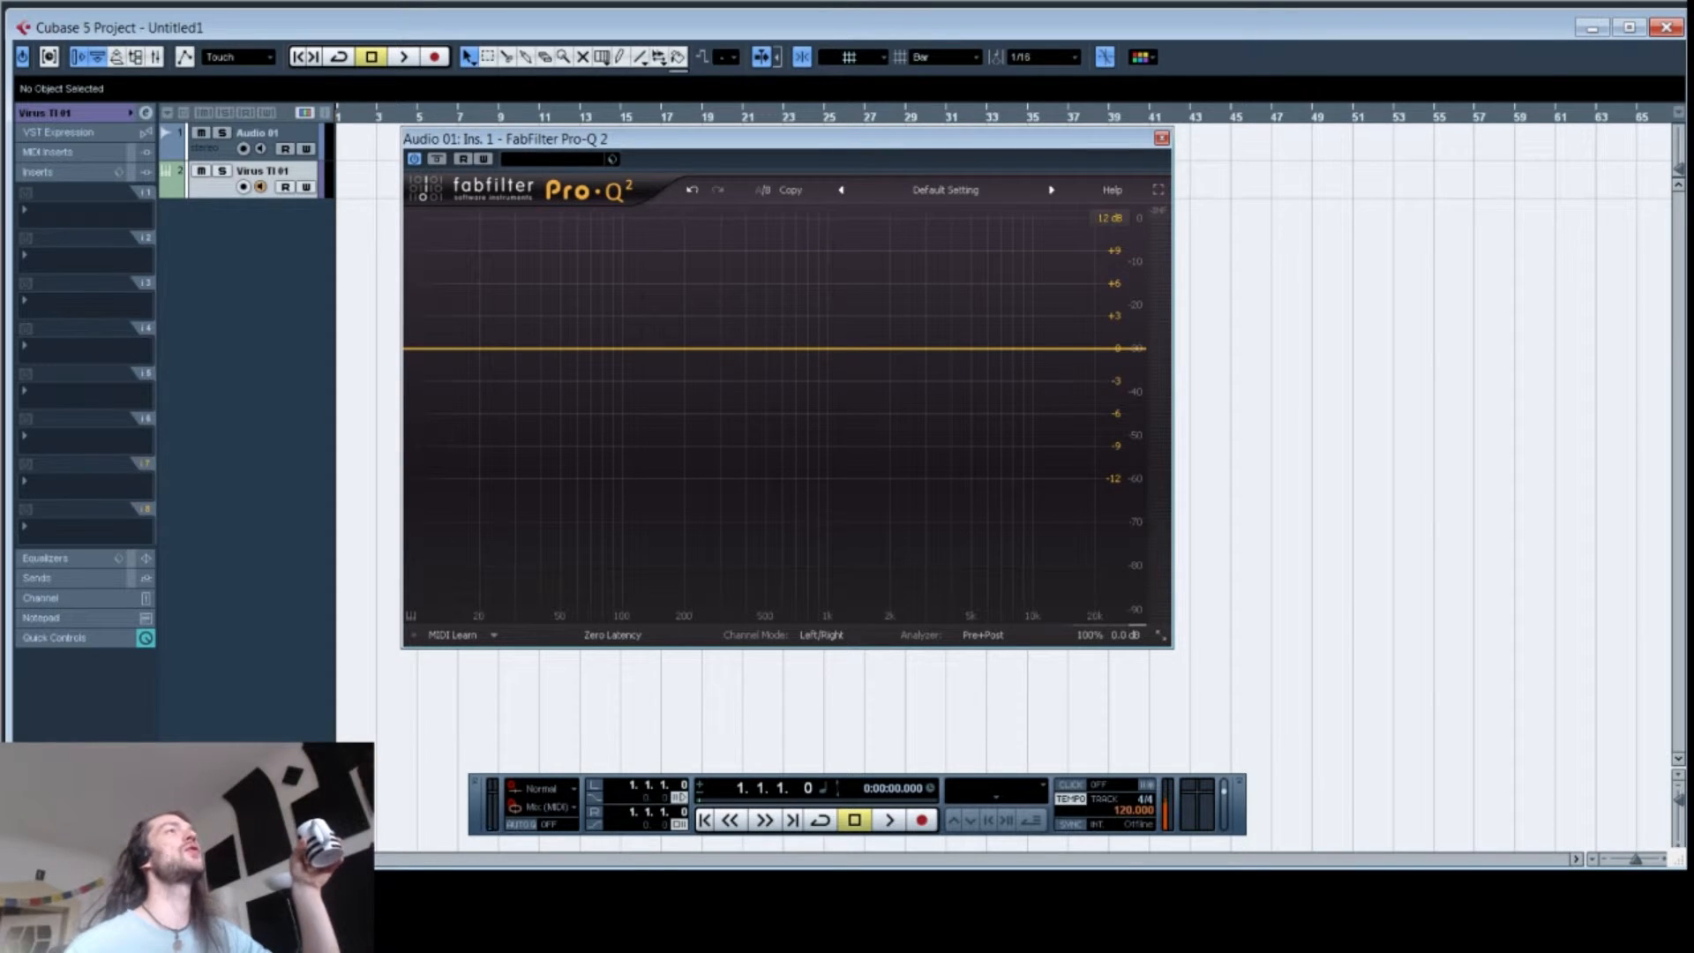
{"action": "left_click", "coordinate": [762, 189]}
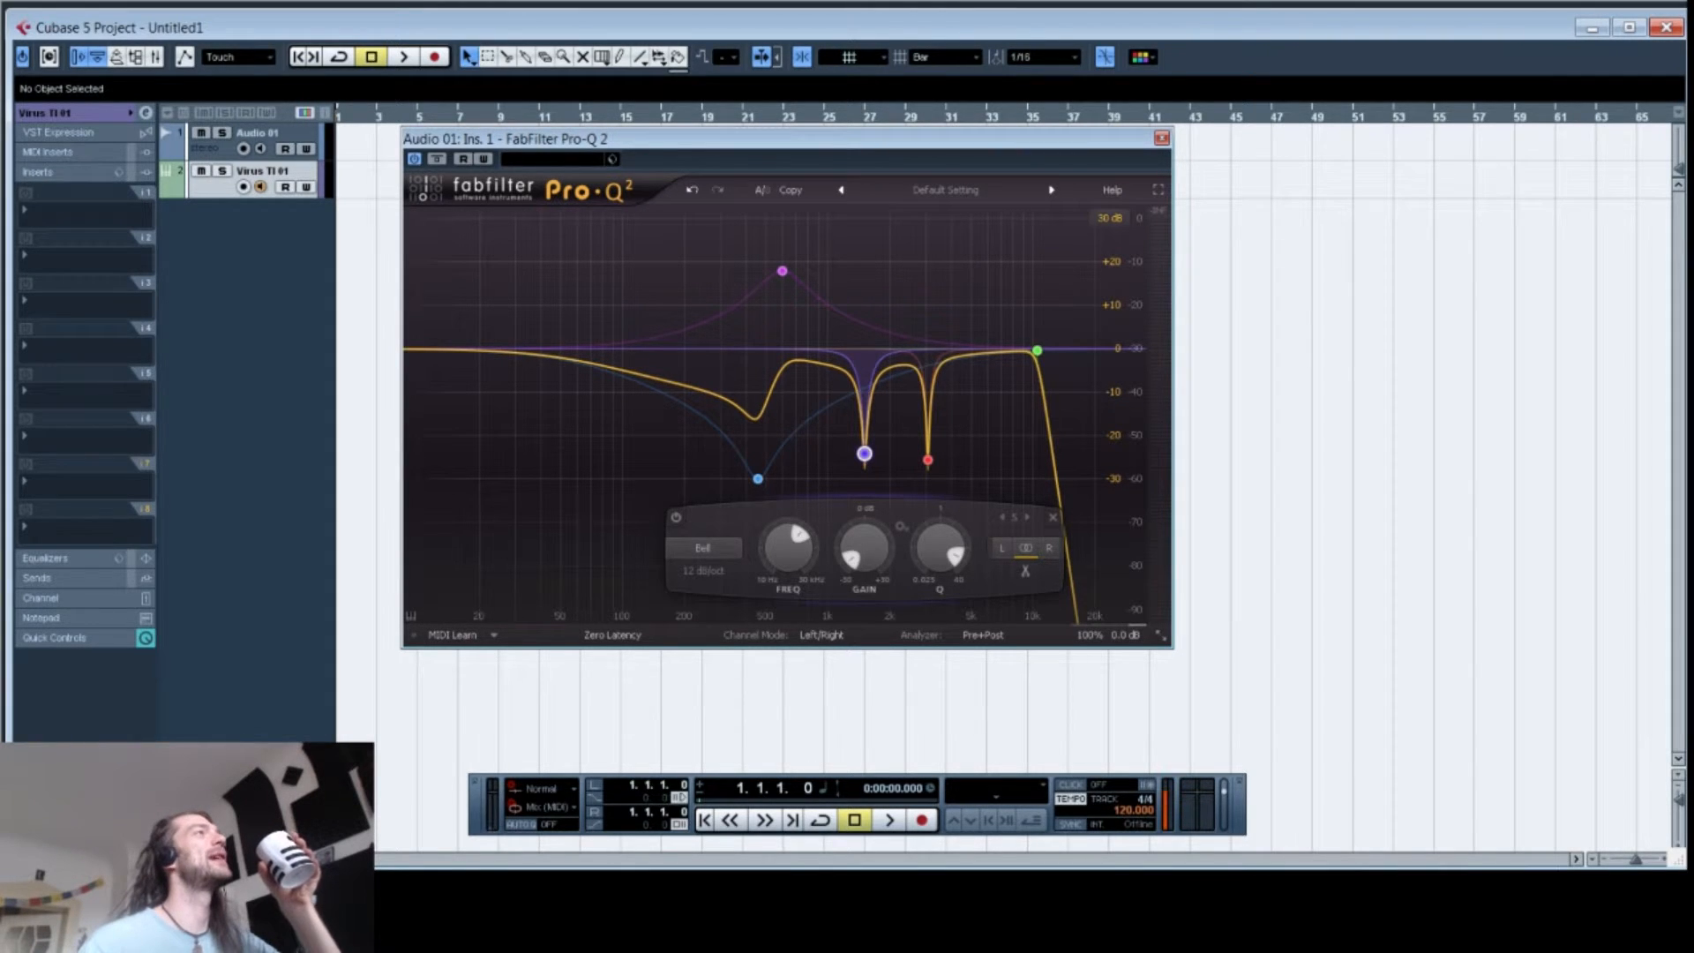
Step: Browse the MIDI Learn options and the preset list
{"action": "mouse_move", "coordinate": [758, 477]}
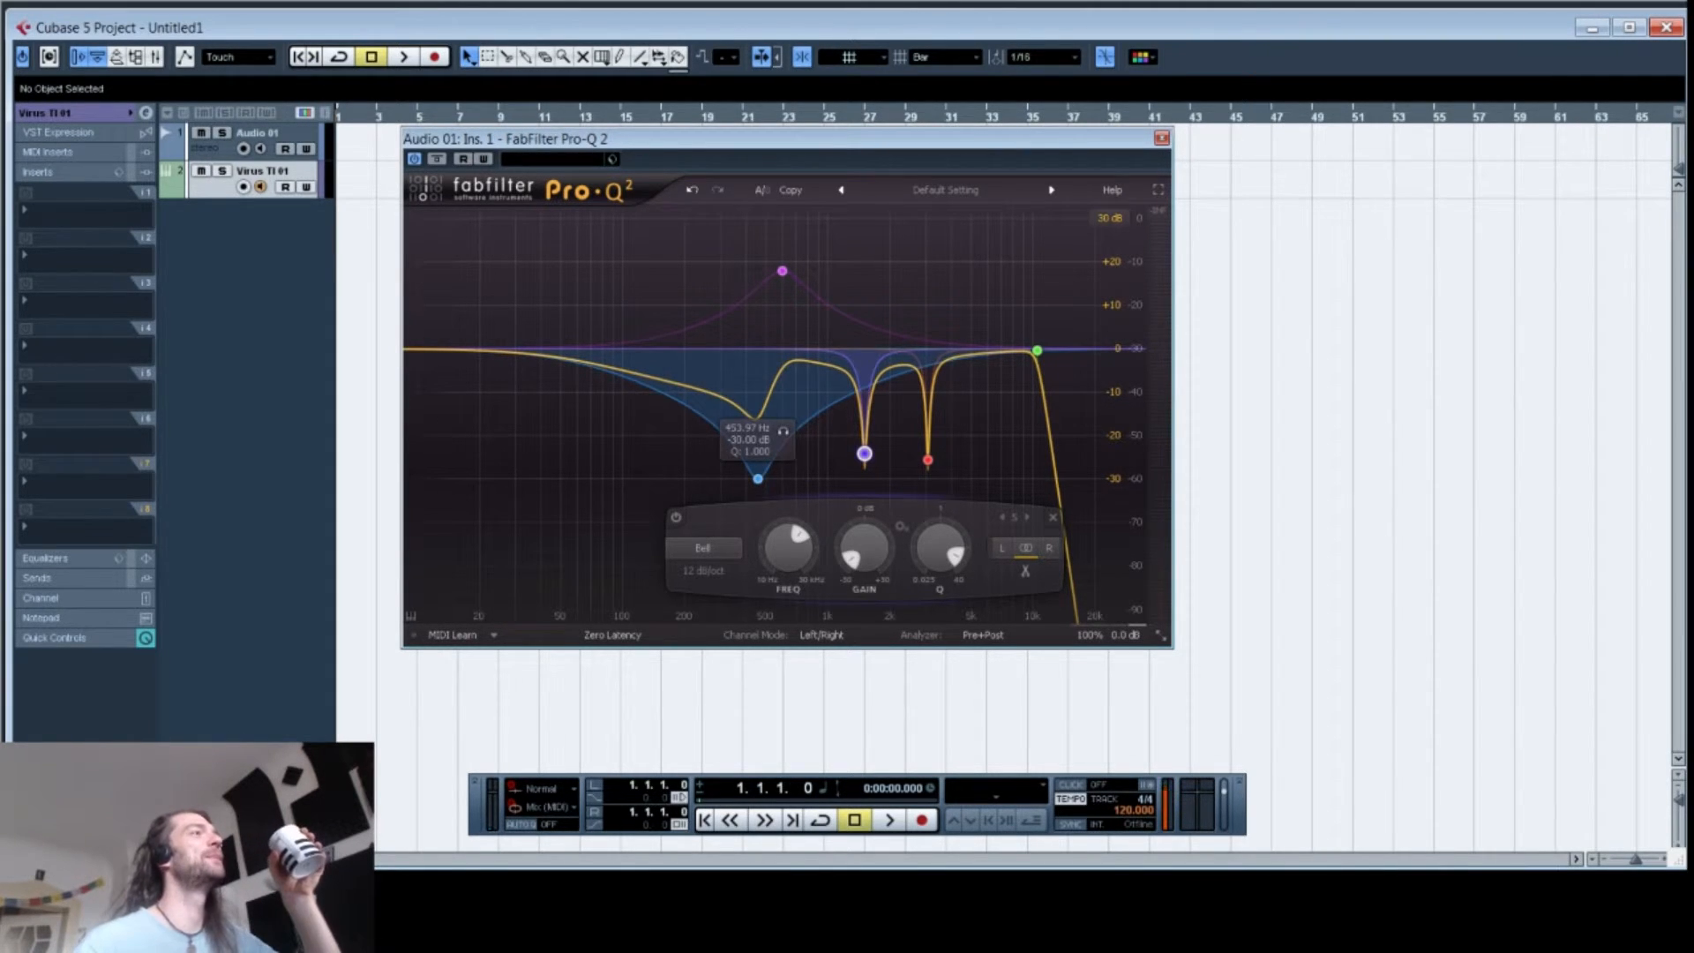
{"action": "left_click", "coordinate": [494, 635]}
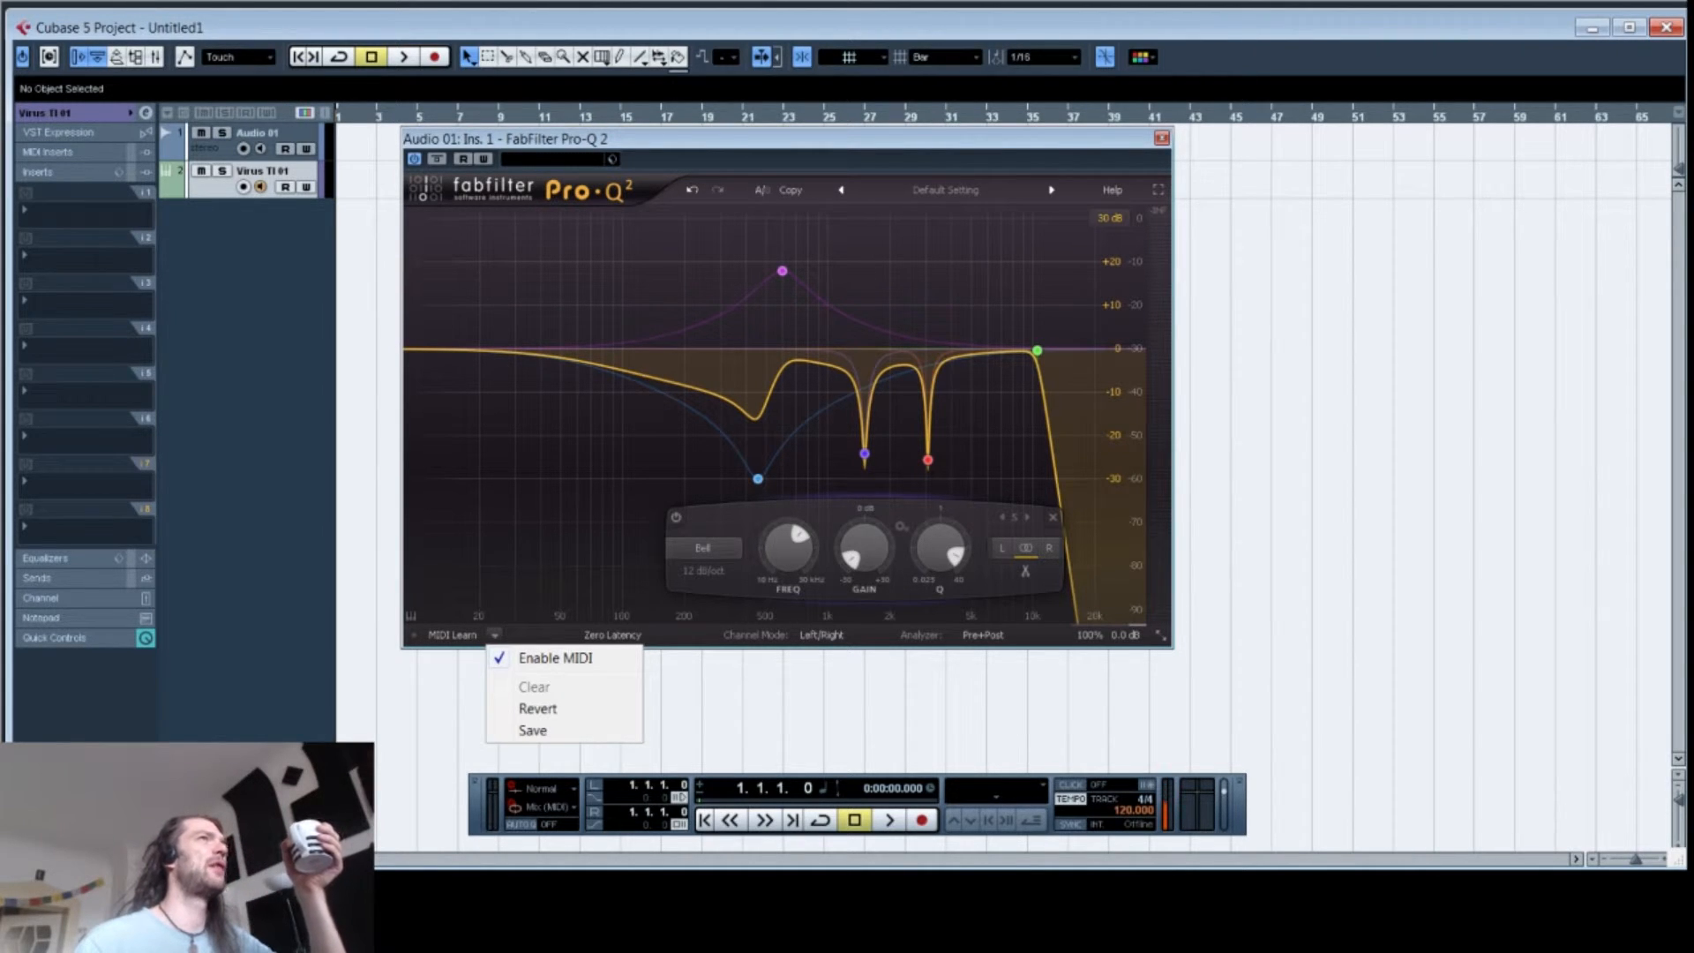
{"action": "left_click", "coordinate": [946, 191]}
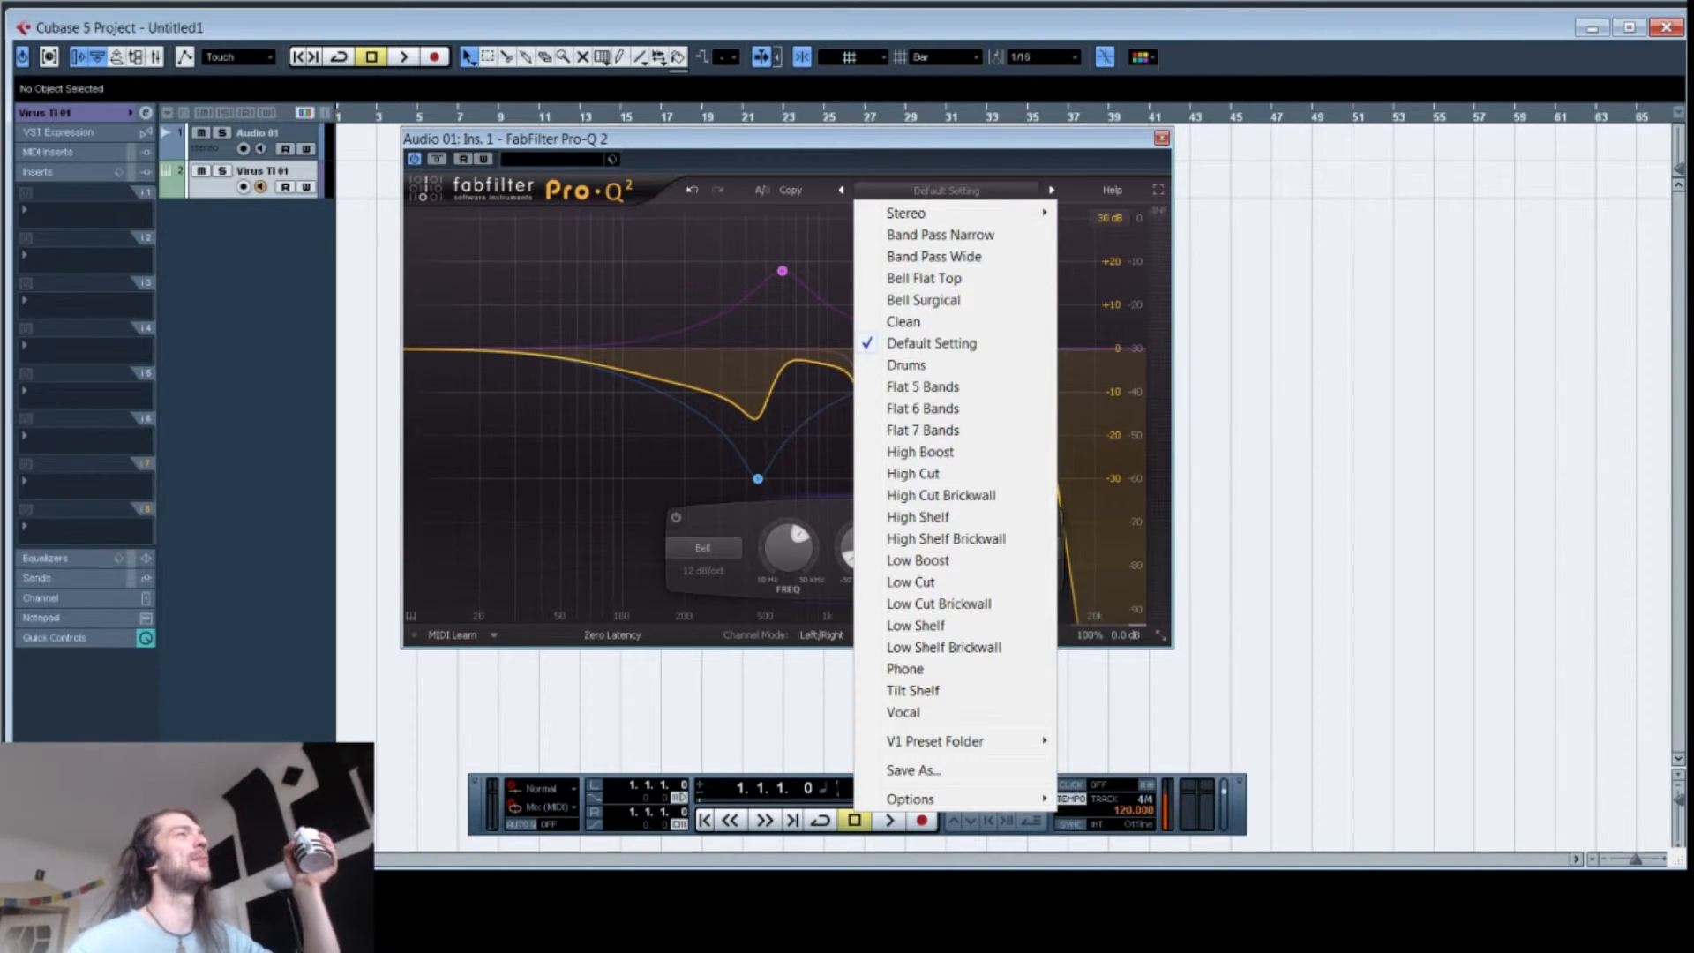
Step: Browse the insert effects list of EQ plug-ins
{"action": "left_click", "coordinate": [56, 259]}
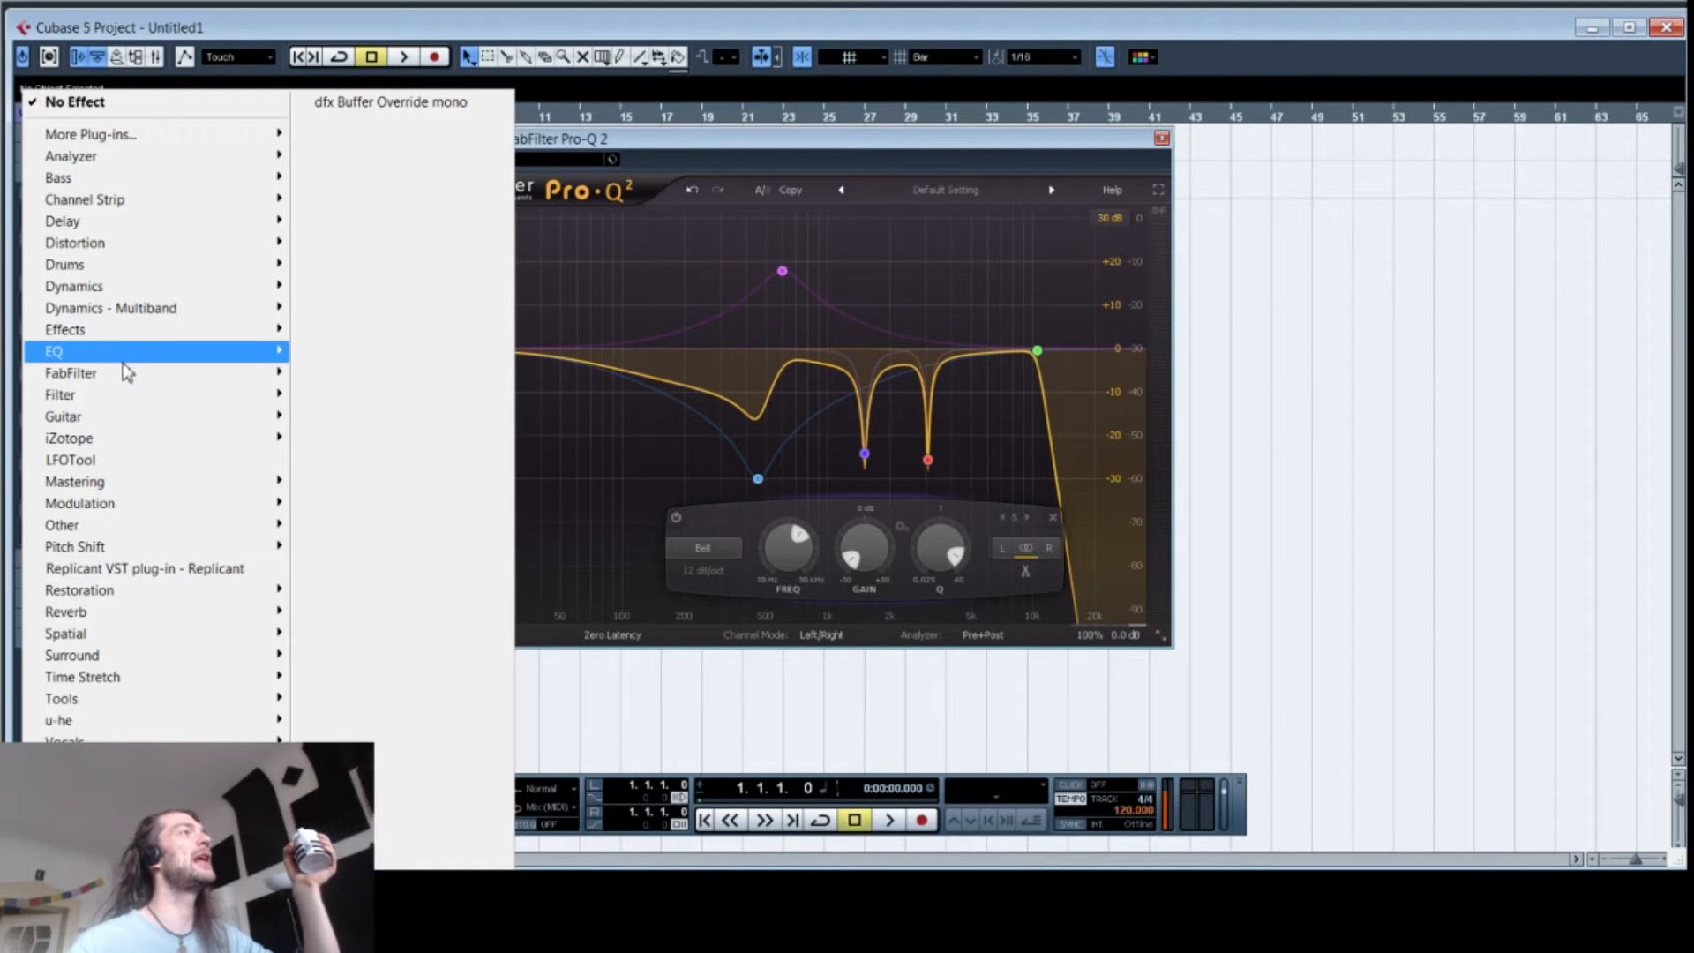
{"action": "mouse_move", "coordinate": [125, 356]}
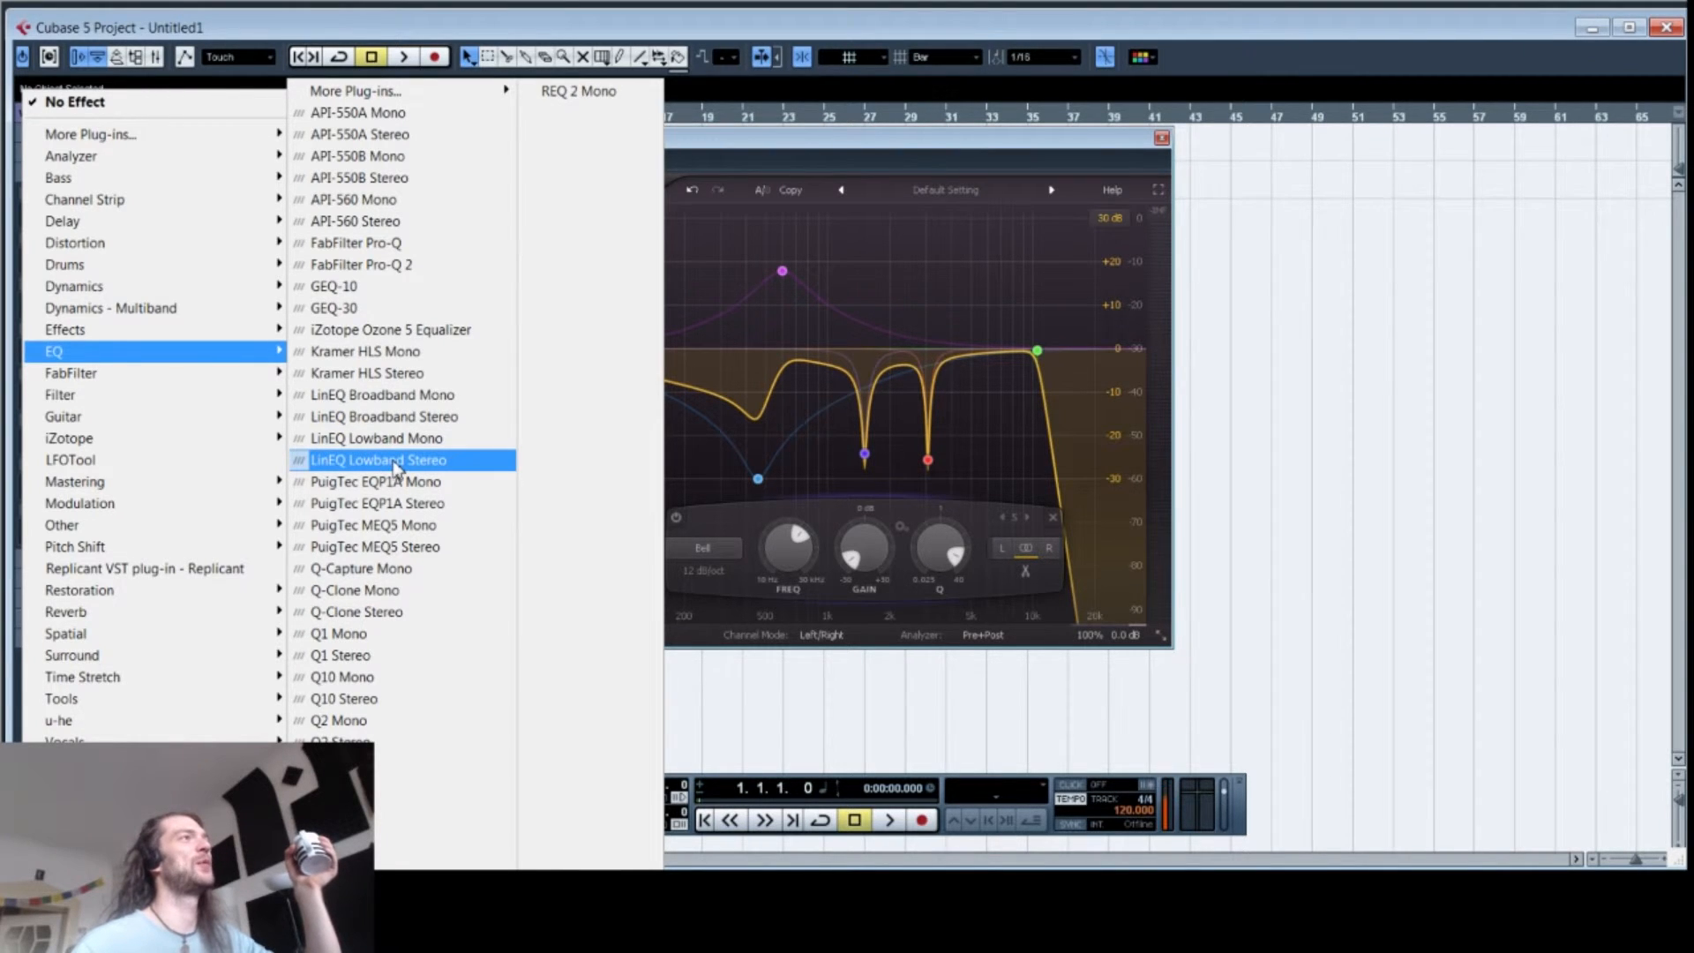
{"action": "left_click", "coordinate": [1469, 474]}
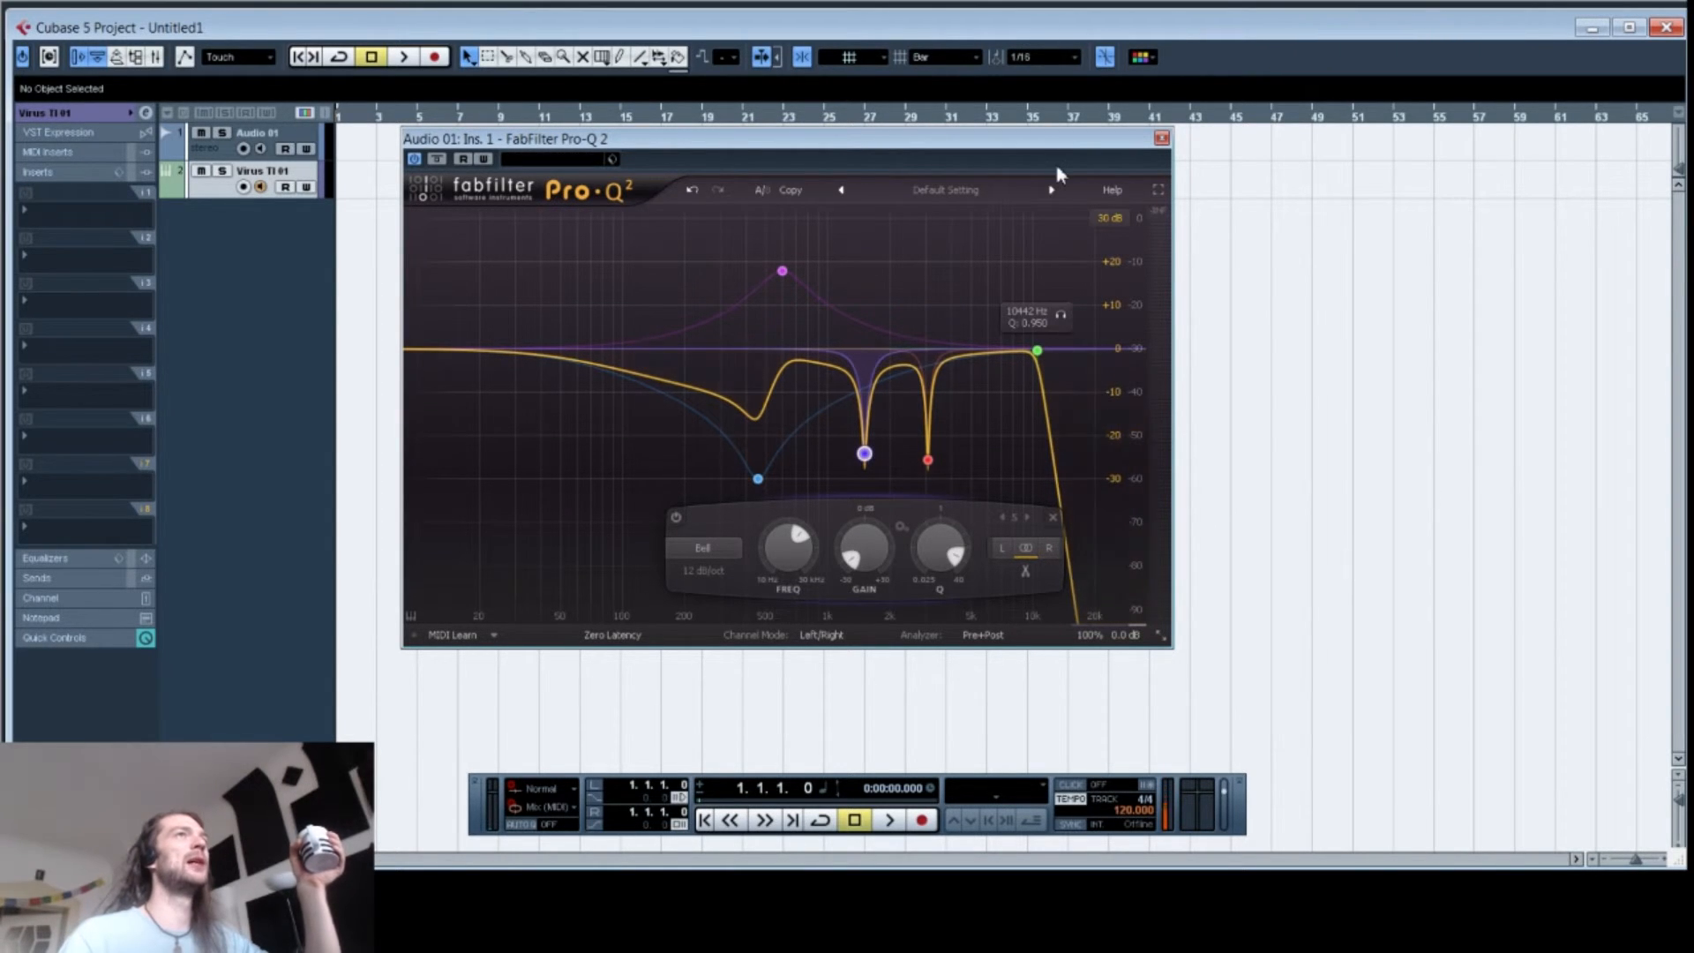
{"action": "left_click", "coordinate": [1029, 118]}
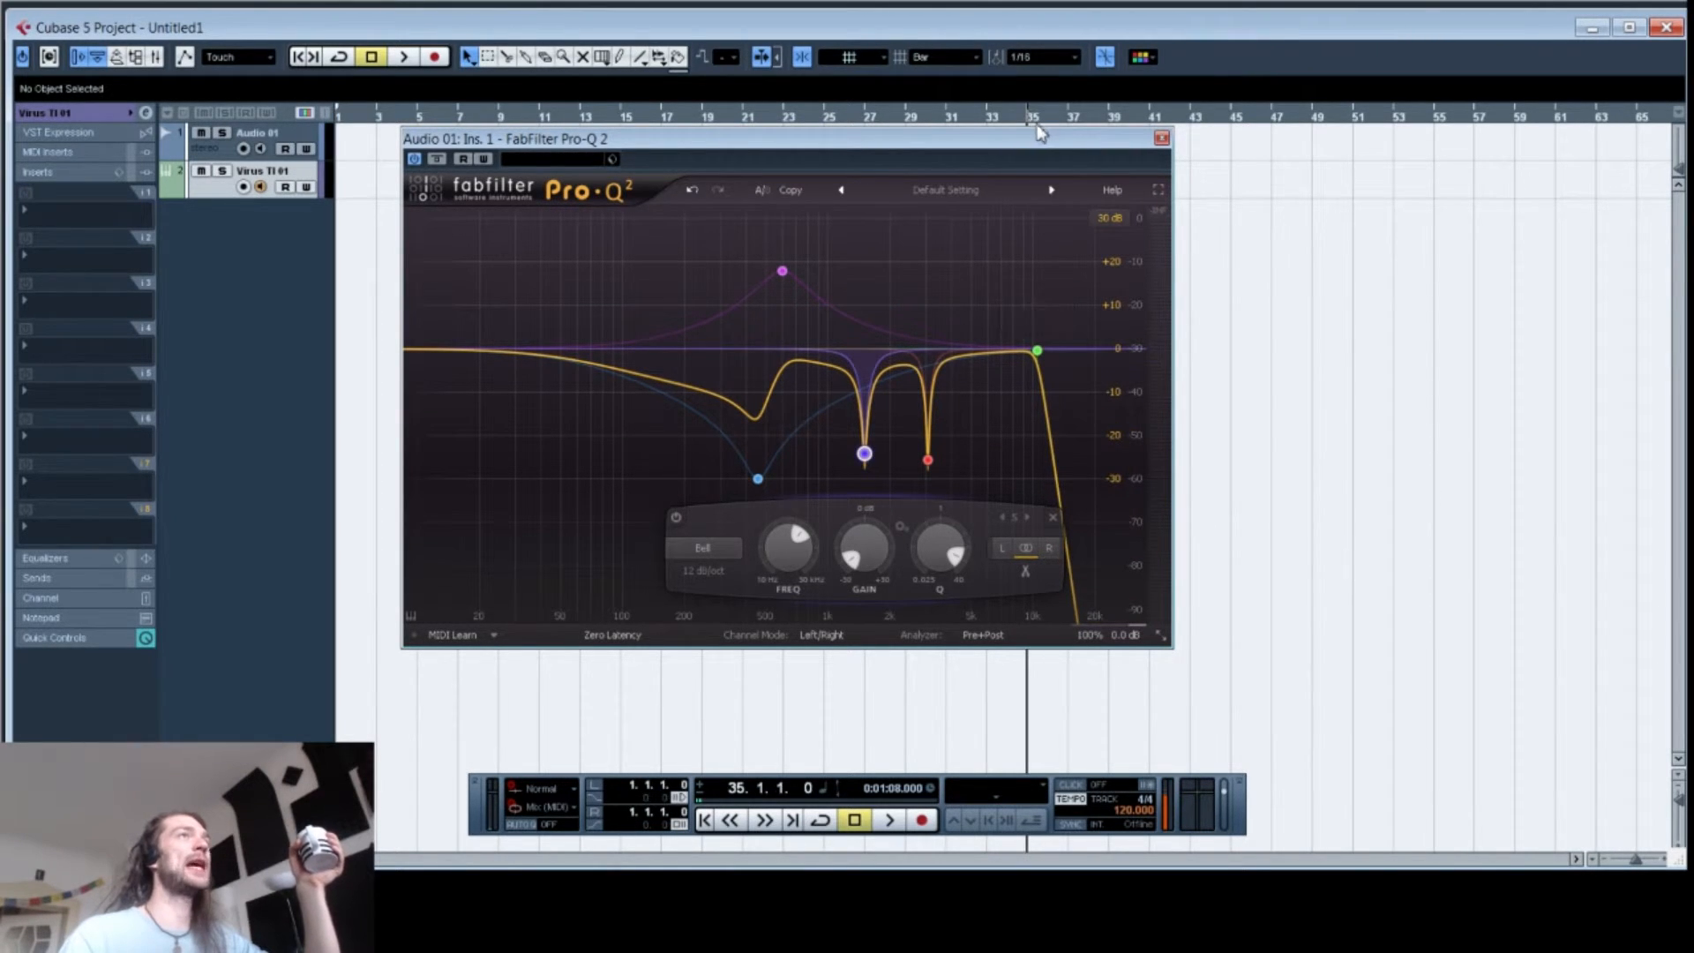
Step: Maximize the plug-in and add a bell cut of about -13 dB near 812 Hz
{"action": "left_click", "coordinate": [1158, 190]}
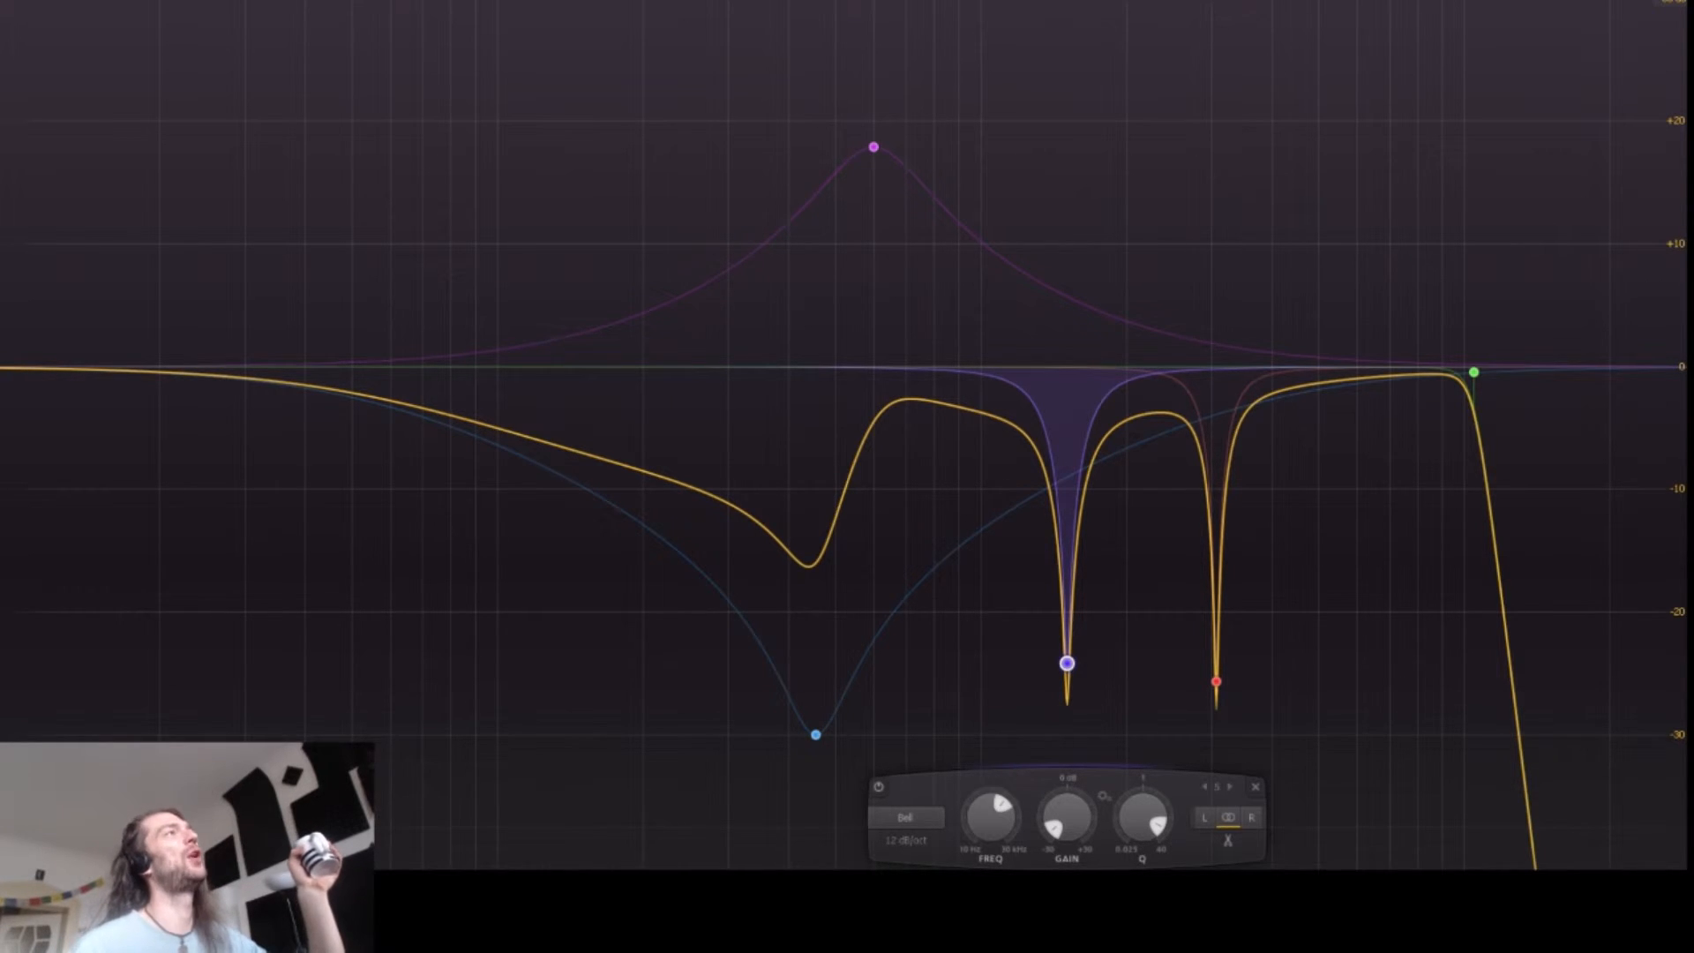
{"action": "mouse_move", "coordinate": [873, 147]}
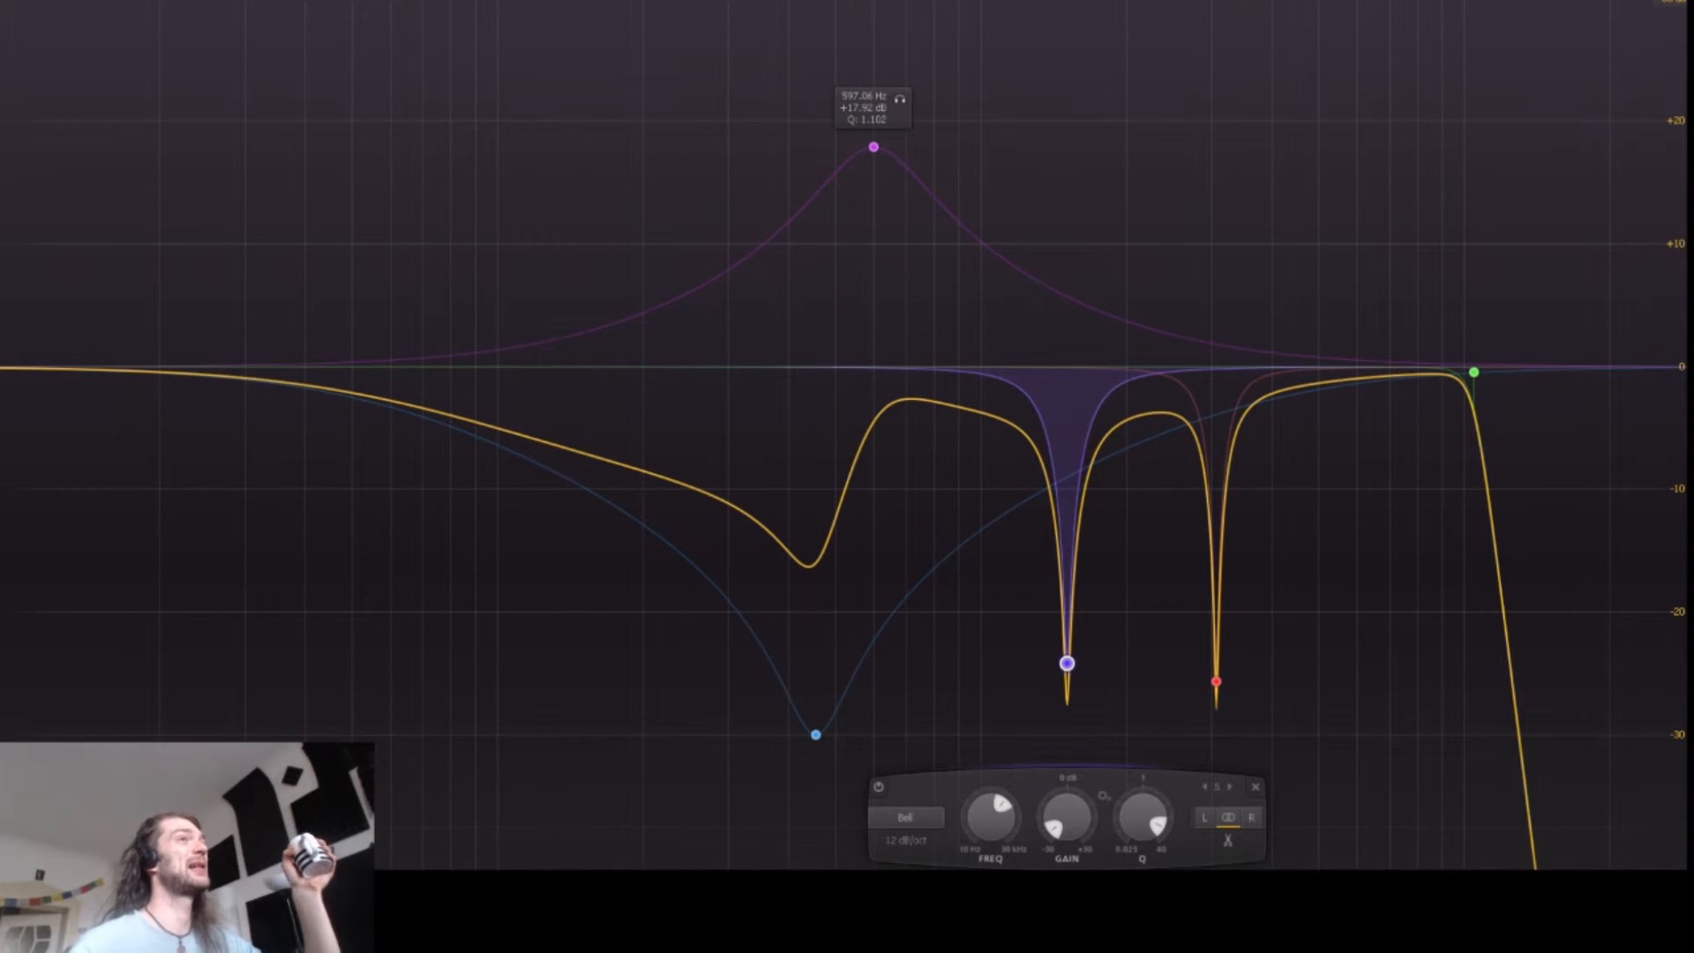
{"action": "left_click_drag", "start_coordinate": [941, 400], "coordinate": [938, 522]}
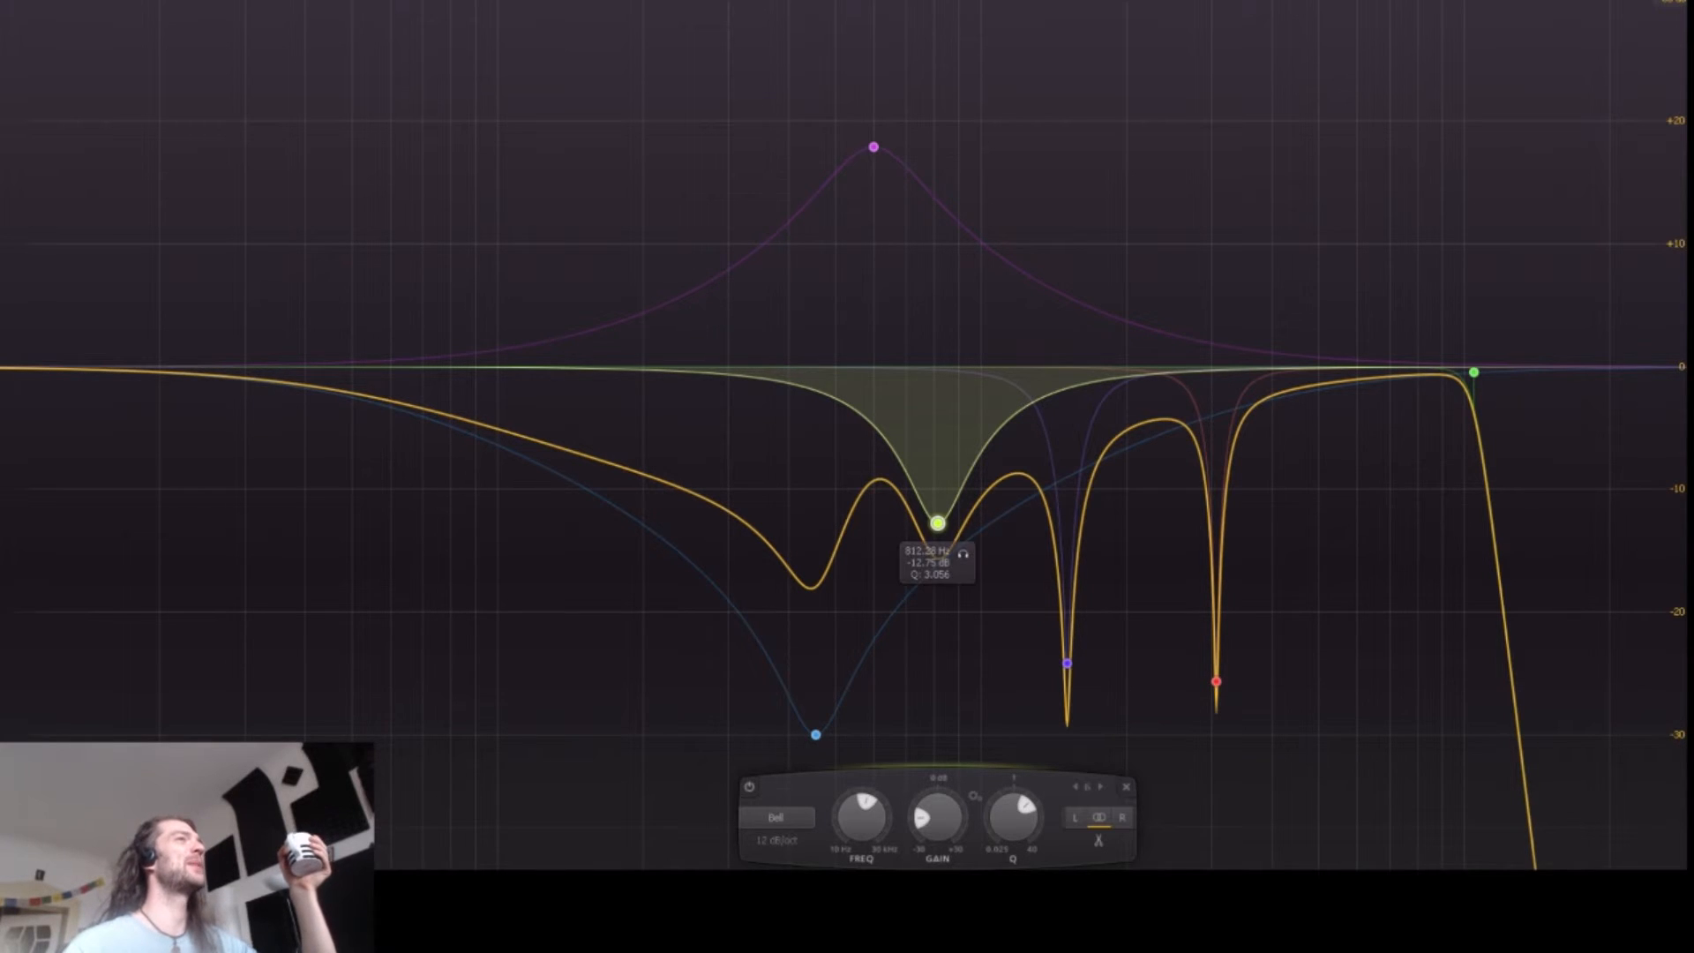
Step: Select every band except the boost and delete them
{"action": "left_click_drag", "start_coordinate": [337, 150], "coordinate": [1639, 809]}
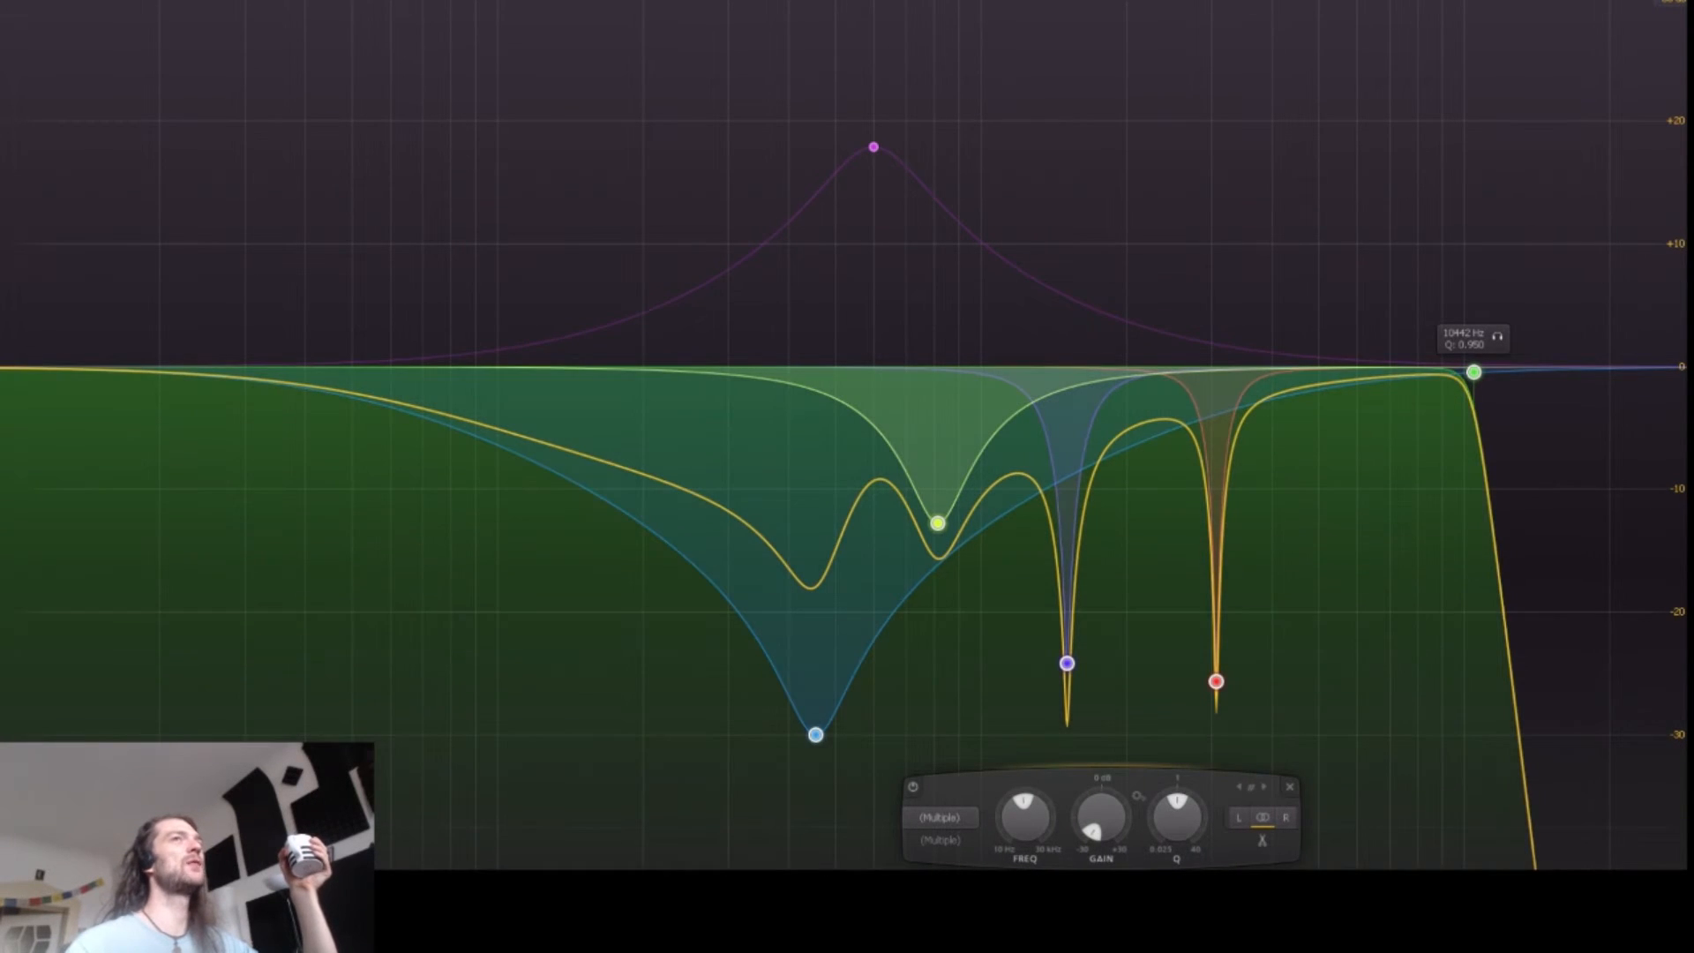
{"action": "right_click", "coordinate": [1473, 372]}
{"action": "left_click", "coordinate": [1531, 501]}
Step: Move the remaining boost band to about -12.5 dB near 1.9 kHz
{"action": "left_click", "coordinate": [873, 146]}
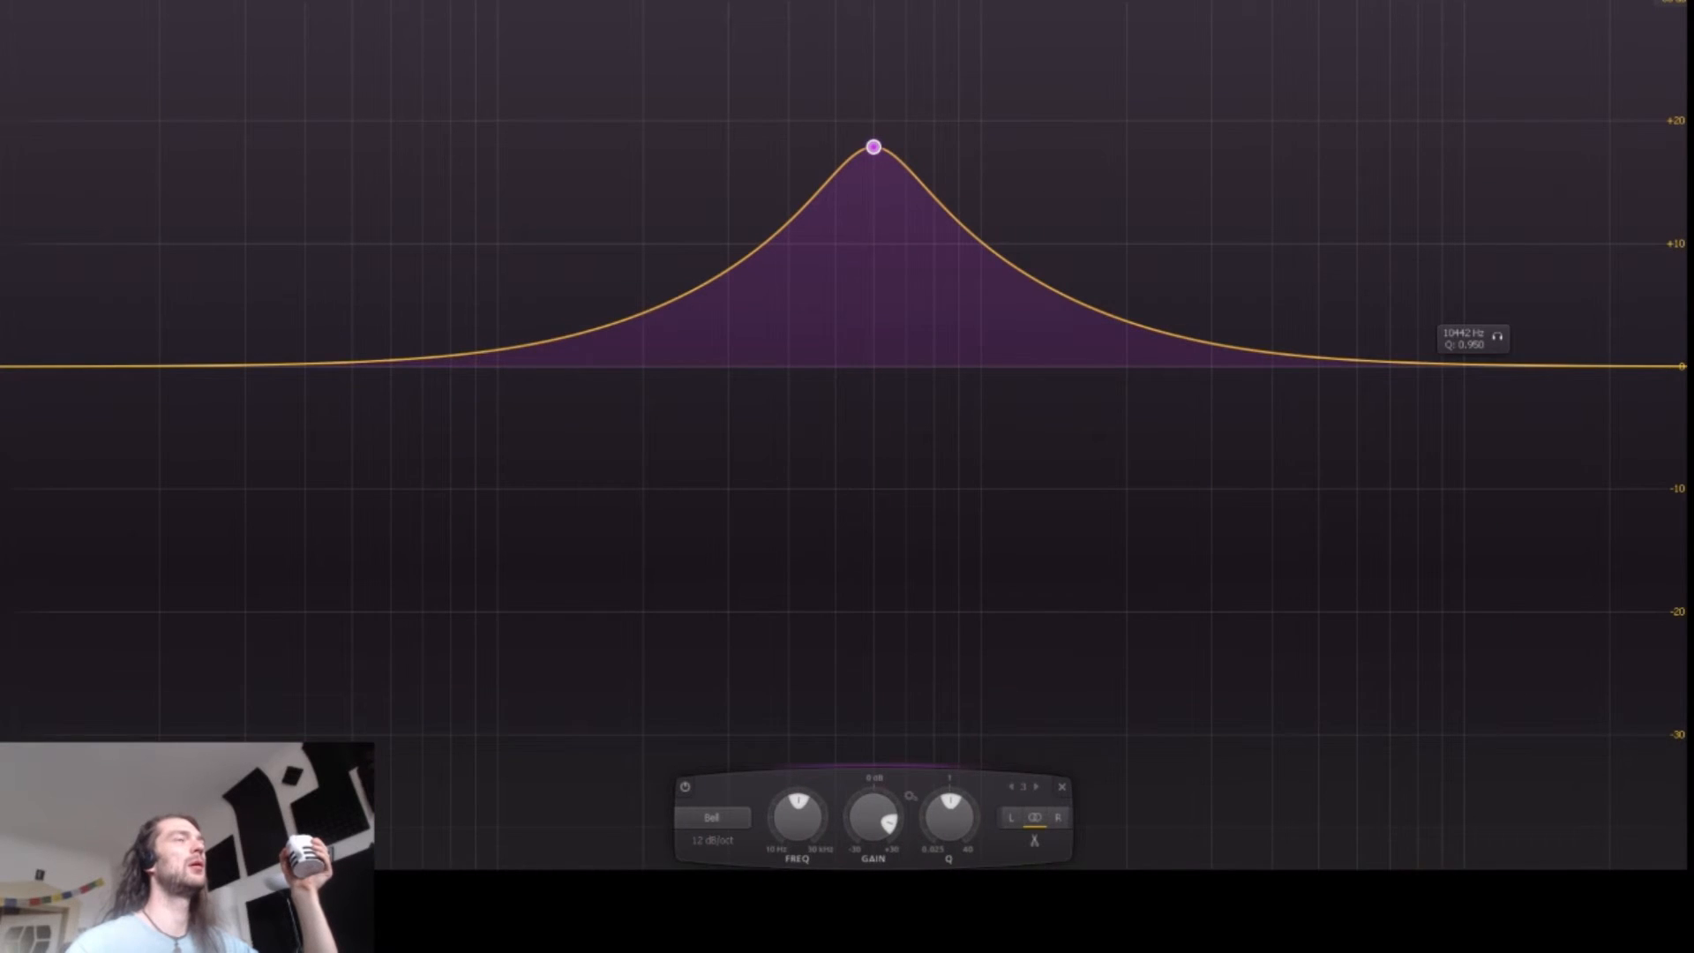
{"action": "left_click_drag", "start_coordinate": [874, 147], "coordinate": [880, 366]}
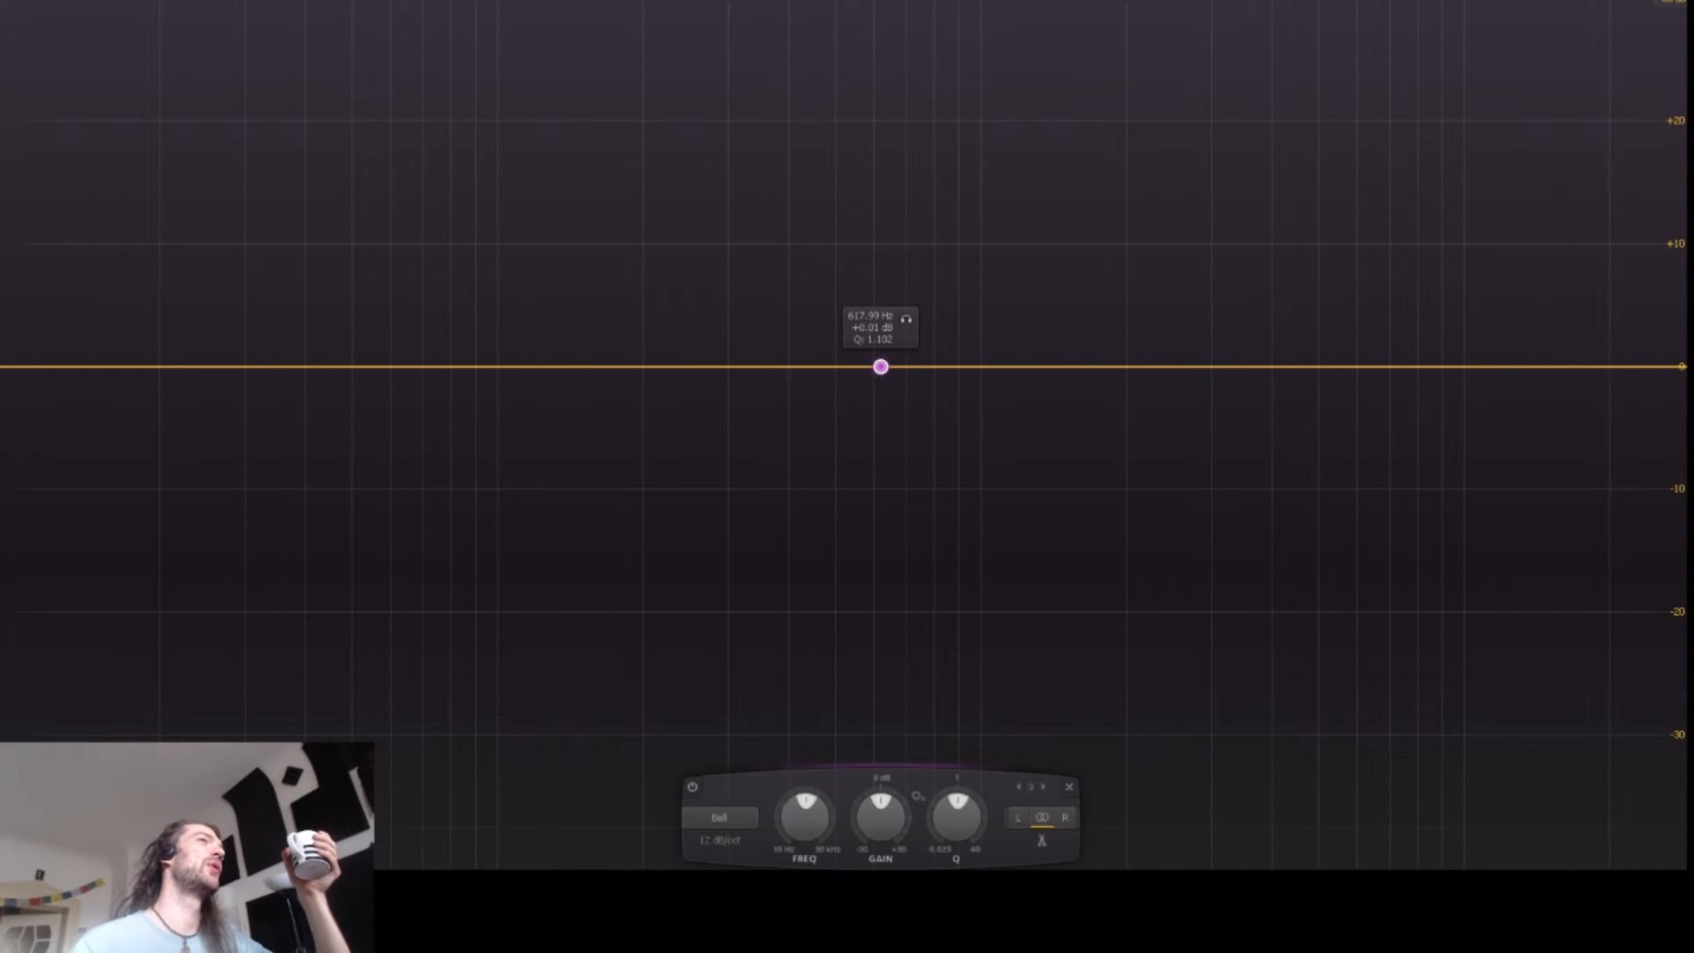
{"action": "left_click_drag", "start_coordinate": [880, 366], "coordinate": [1117, 516]}
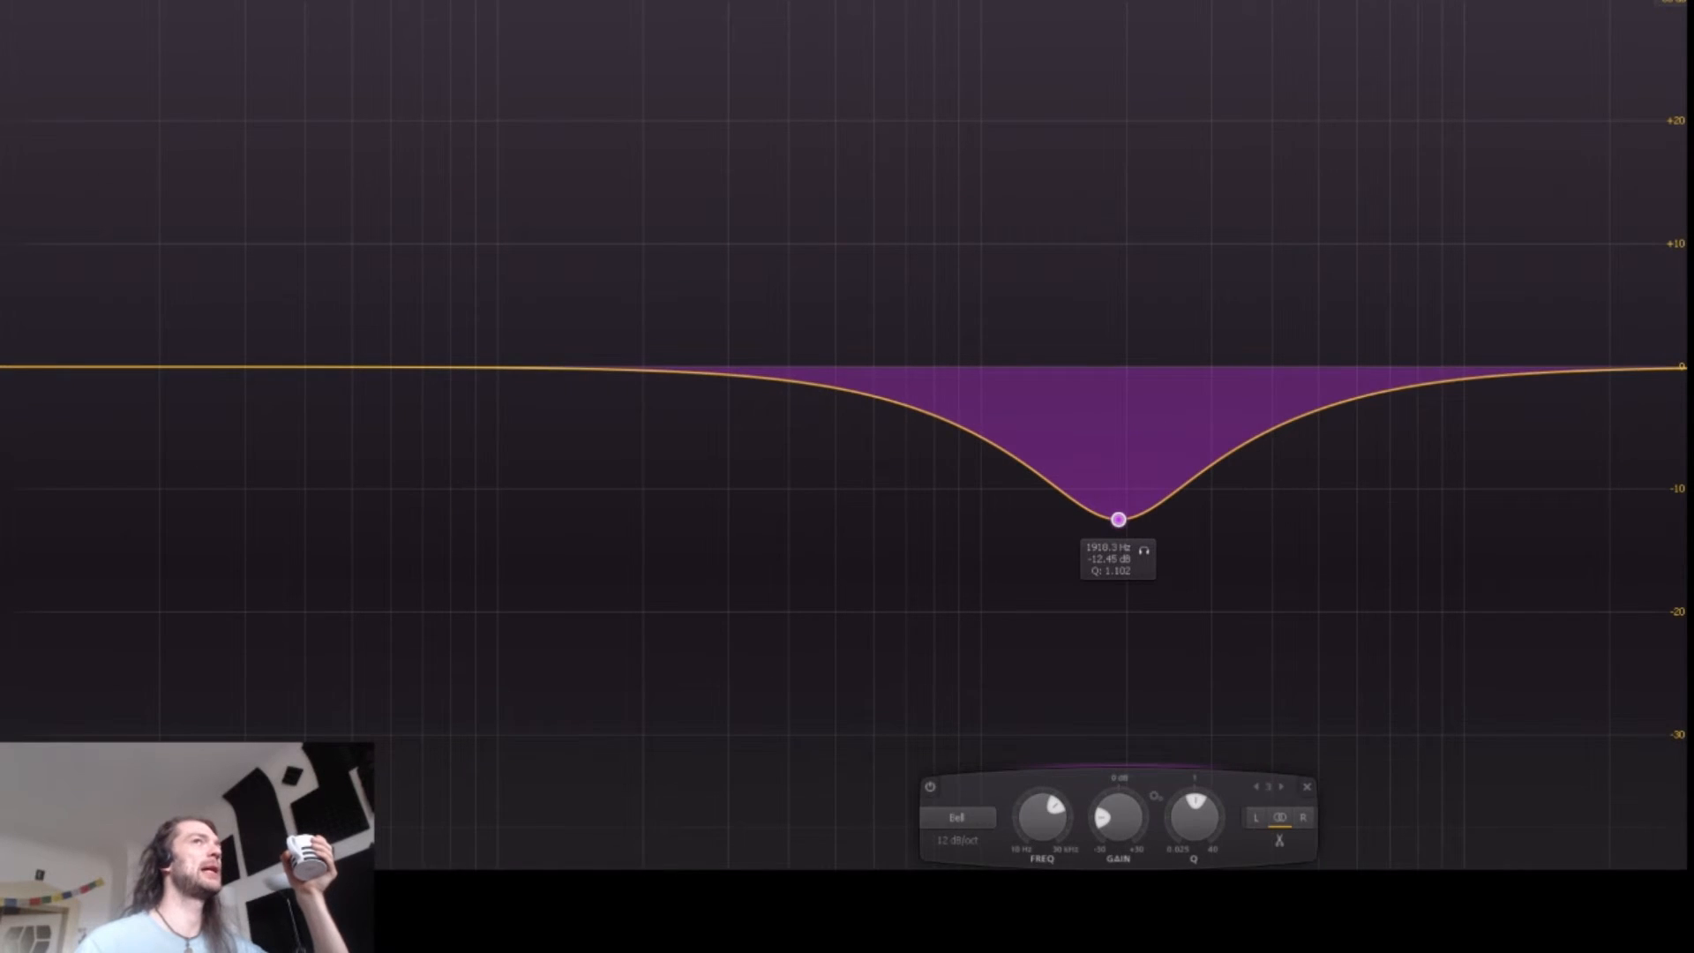
Step: Create a low cut band by pulling up from the low end to about 124 Hz
{"action": "left_click", "coordinate": [133, 366]}
{"action": "left_click_drag", "start_coordinate": [133, 366], "coordinate": [543, 359]}
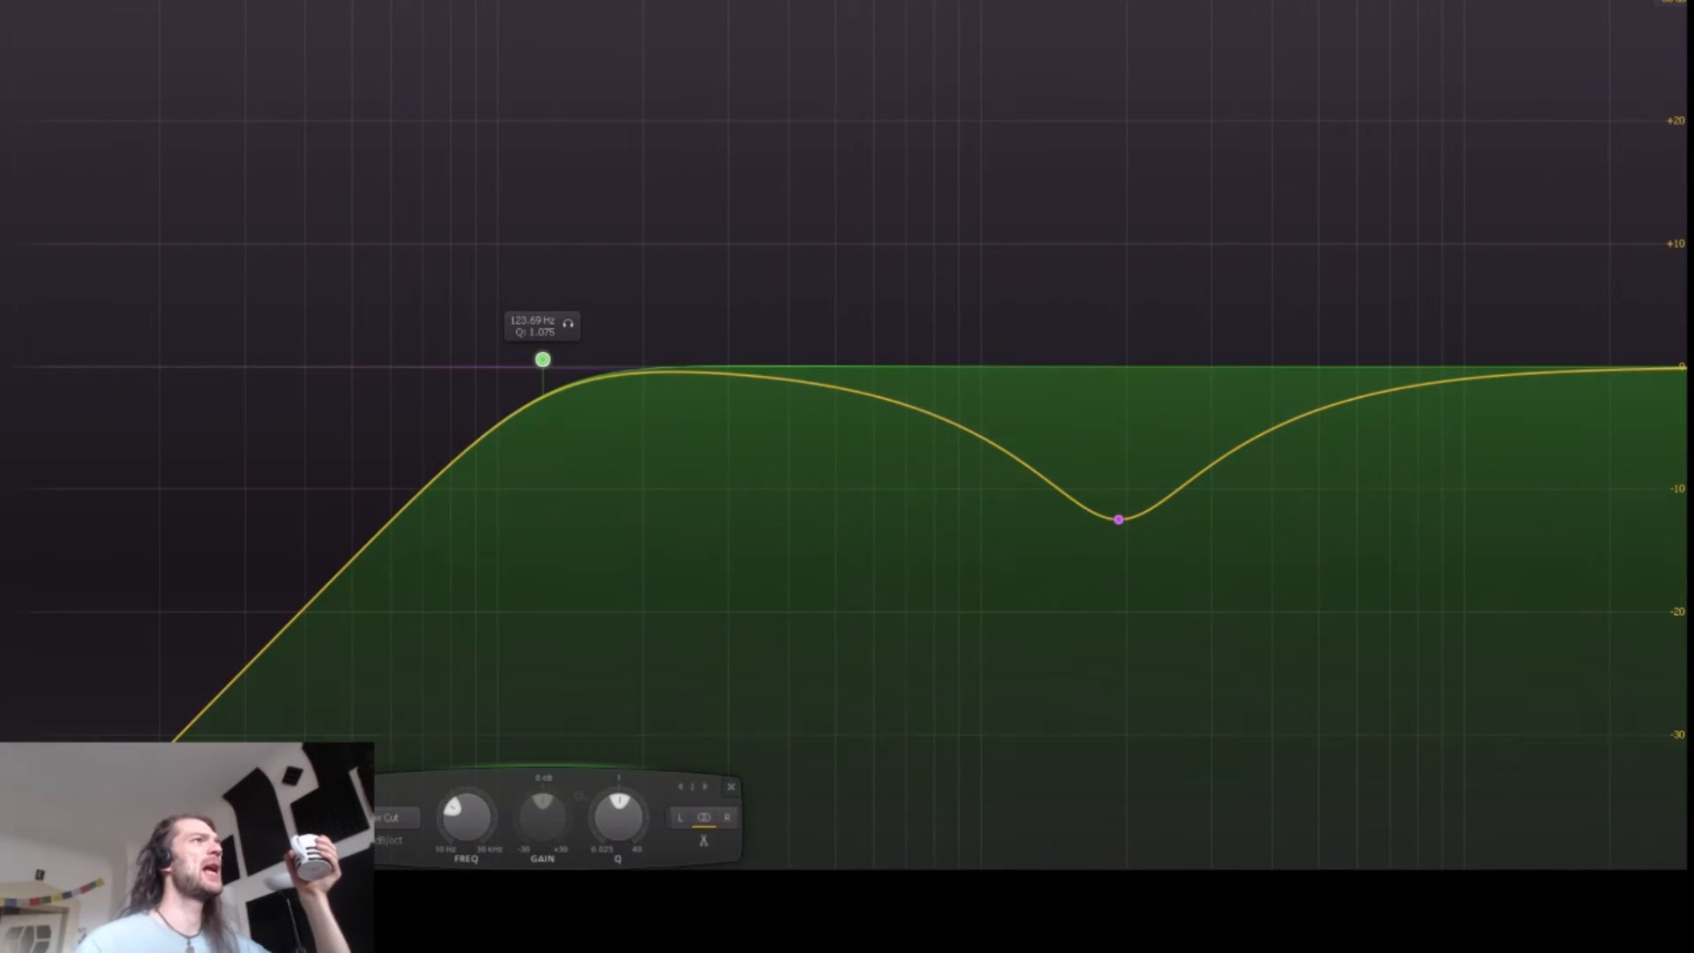
Step: Delete the bell cut band near 1.9 kHz
{"action": "left_click", "coordinate": [1119, 519]}
{"action": "right_click", "coordinate": [1119, 519]}
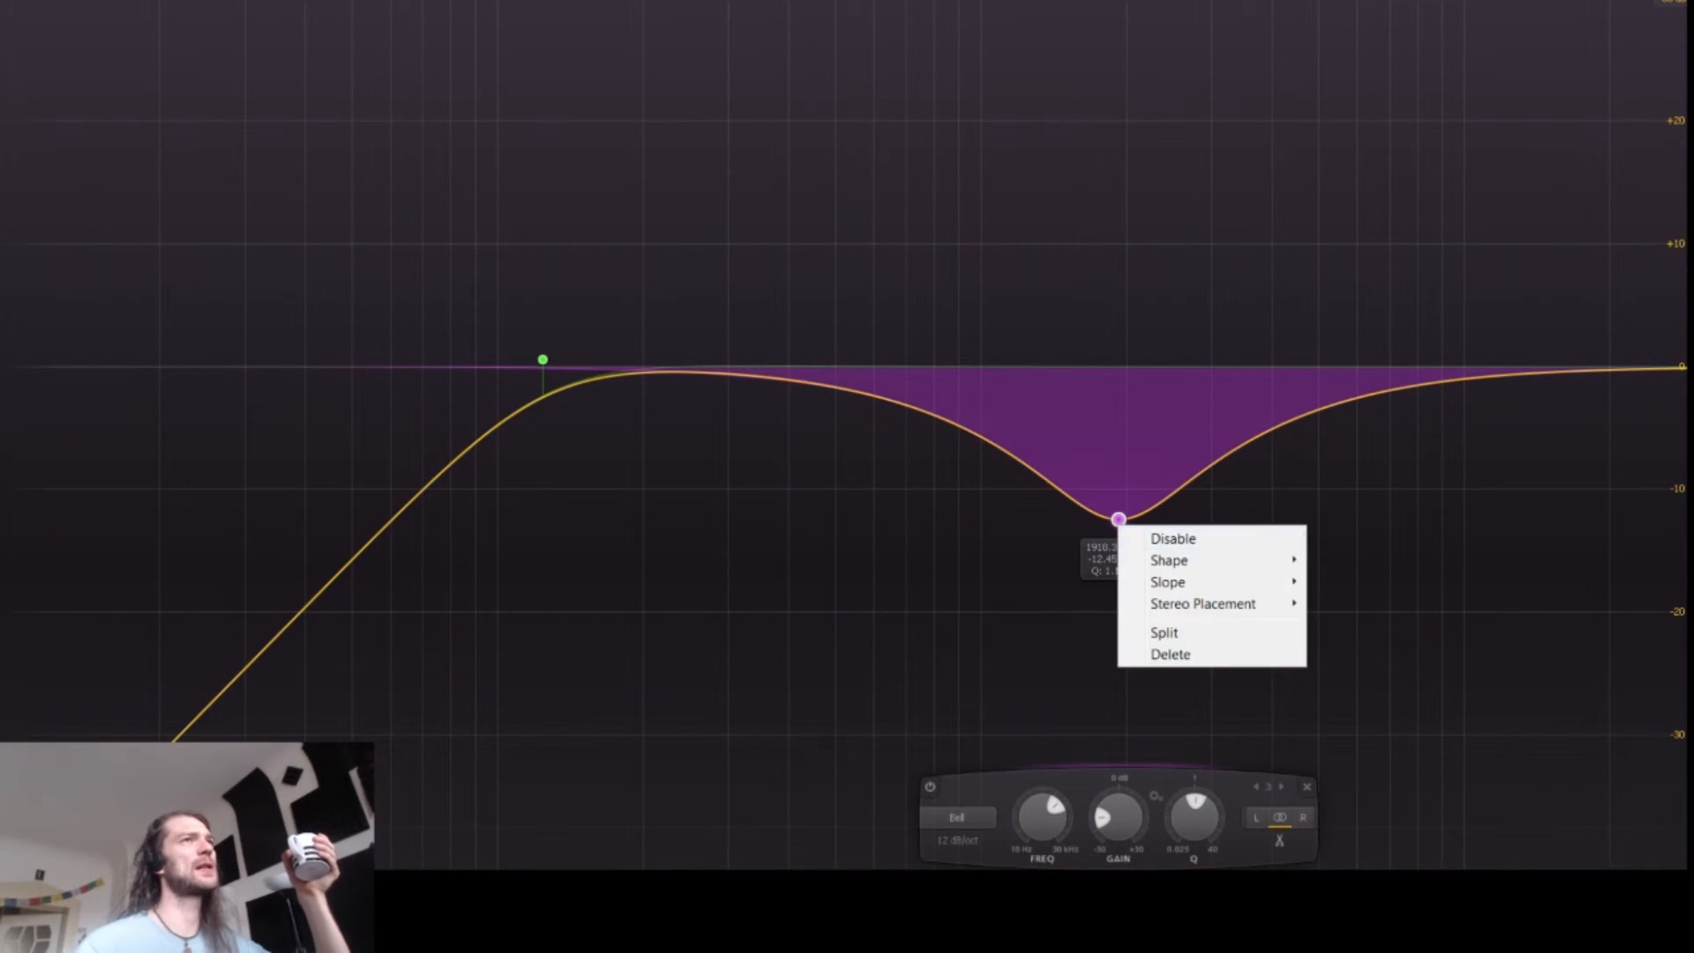
{"action": "left_click", "coordinate": [1164, 650]}
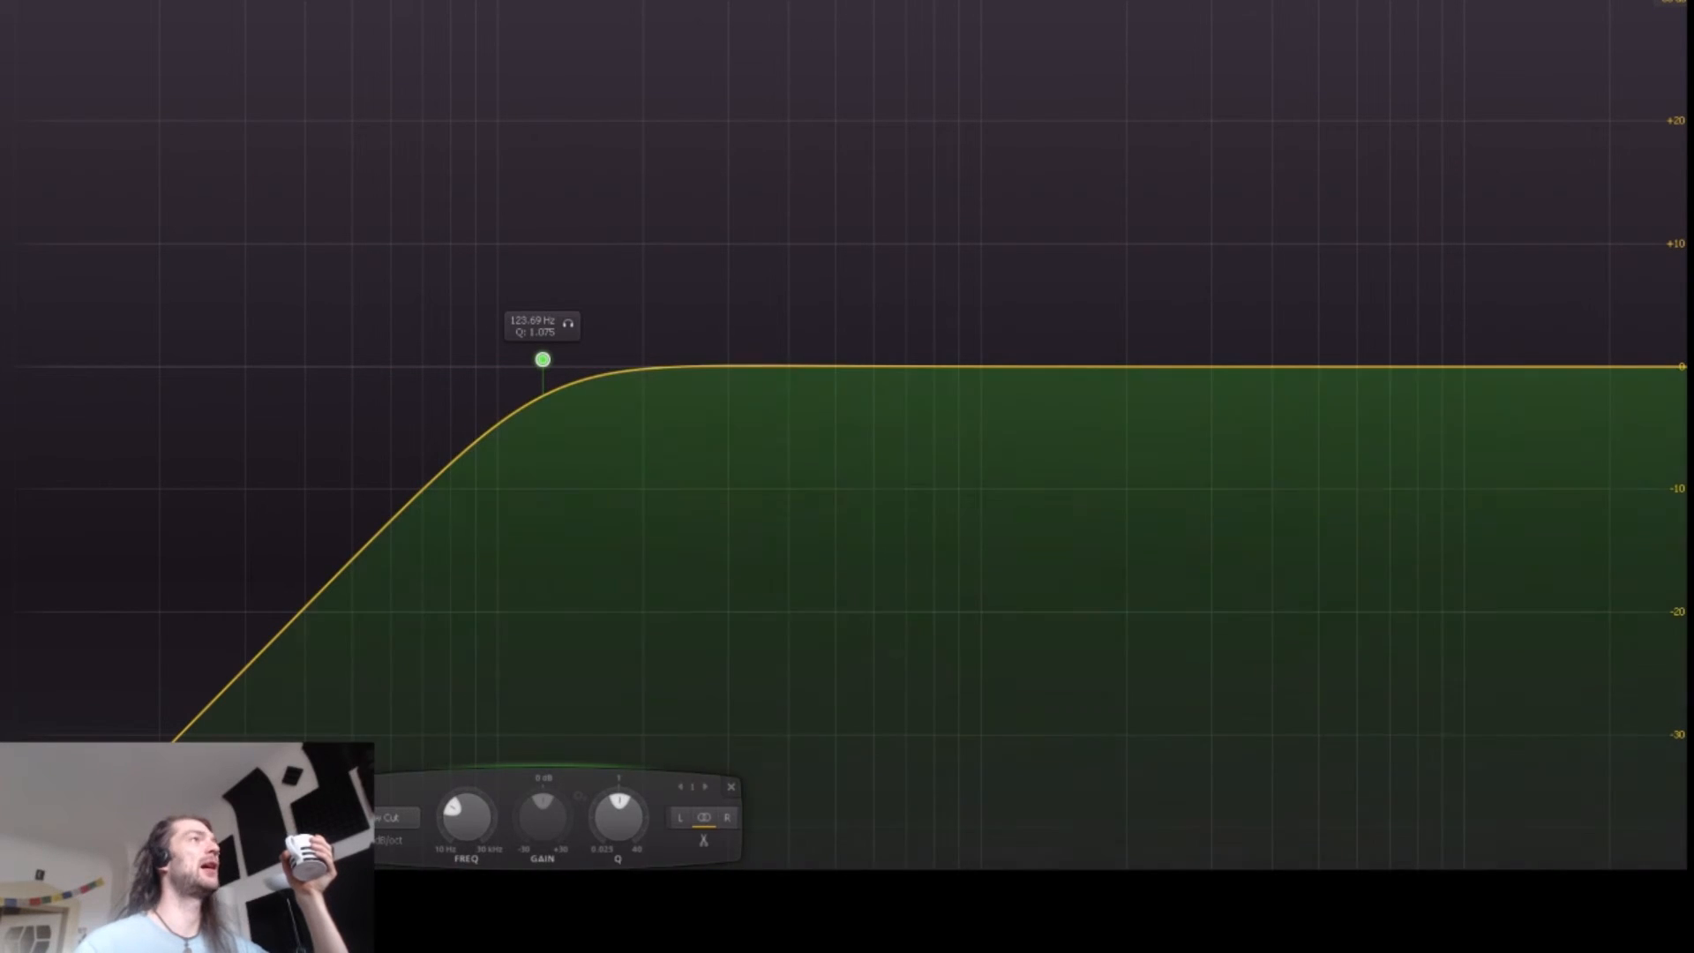
Step: Leave the full-screen view and restore the plug-in window to its normal size
{"action": "double_click", "coordinate": [532, 320]}
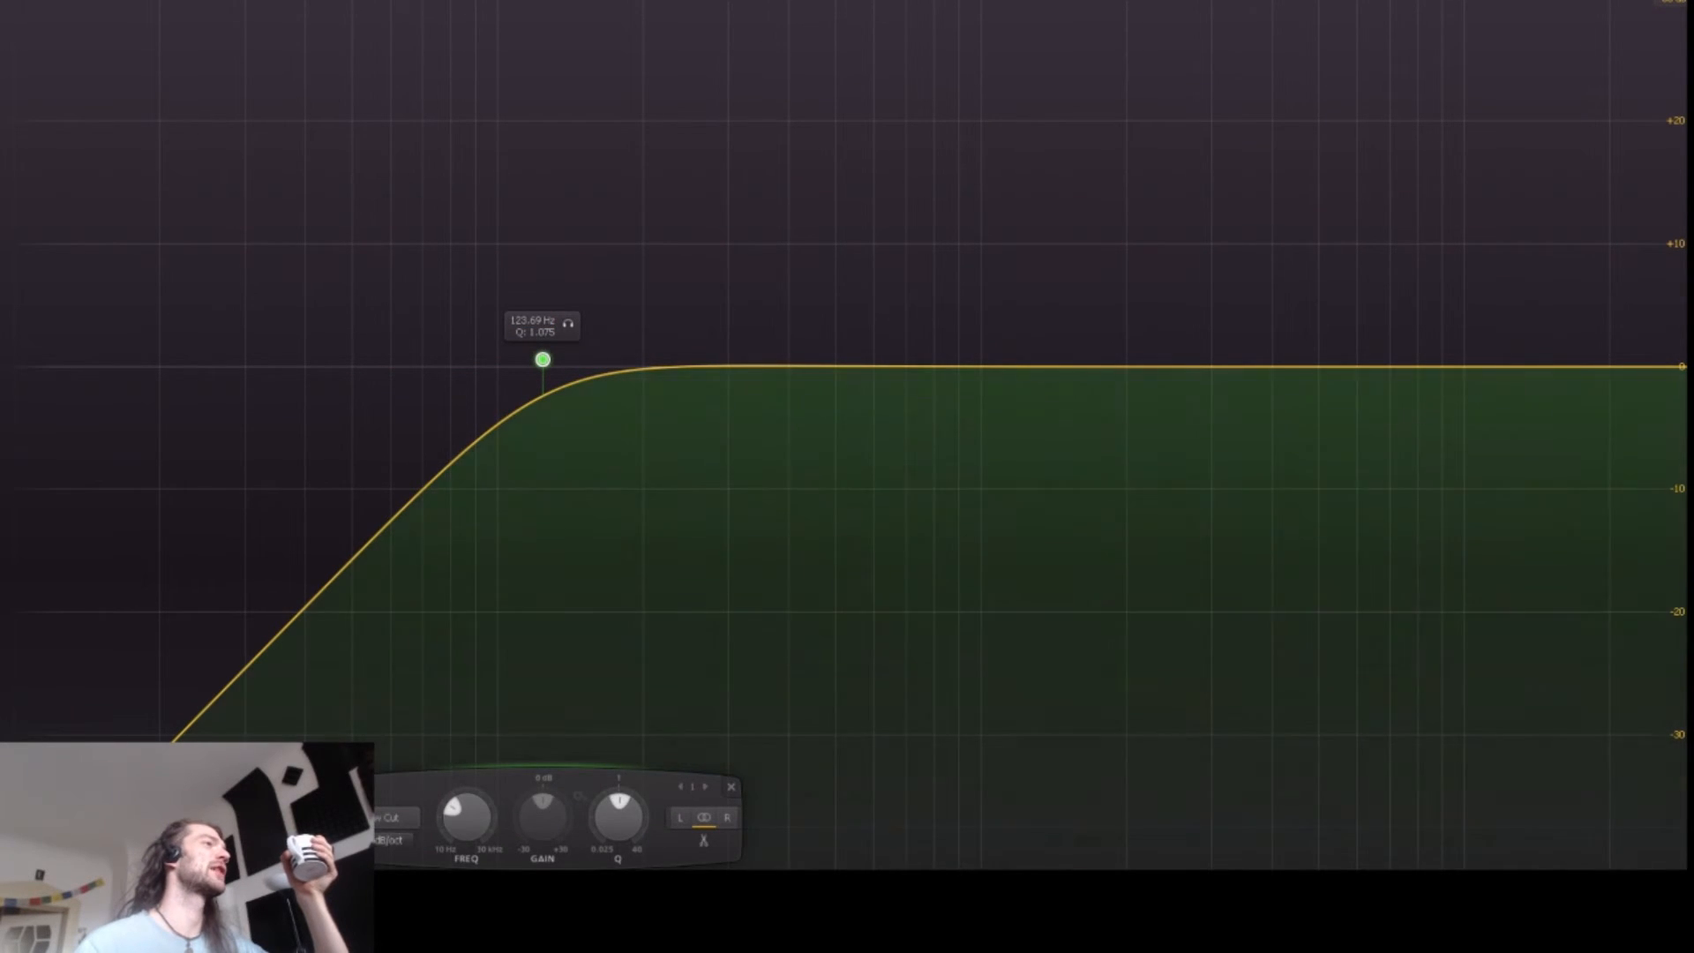
{"action": "left_click", "coordinate": [394, 840]}
{"action": "left_click", "coordinate": [415, 726]}
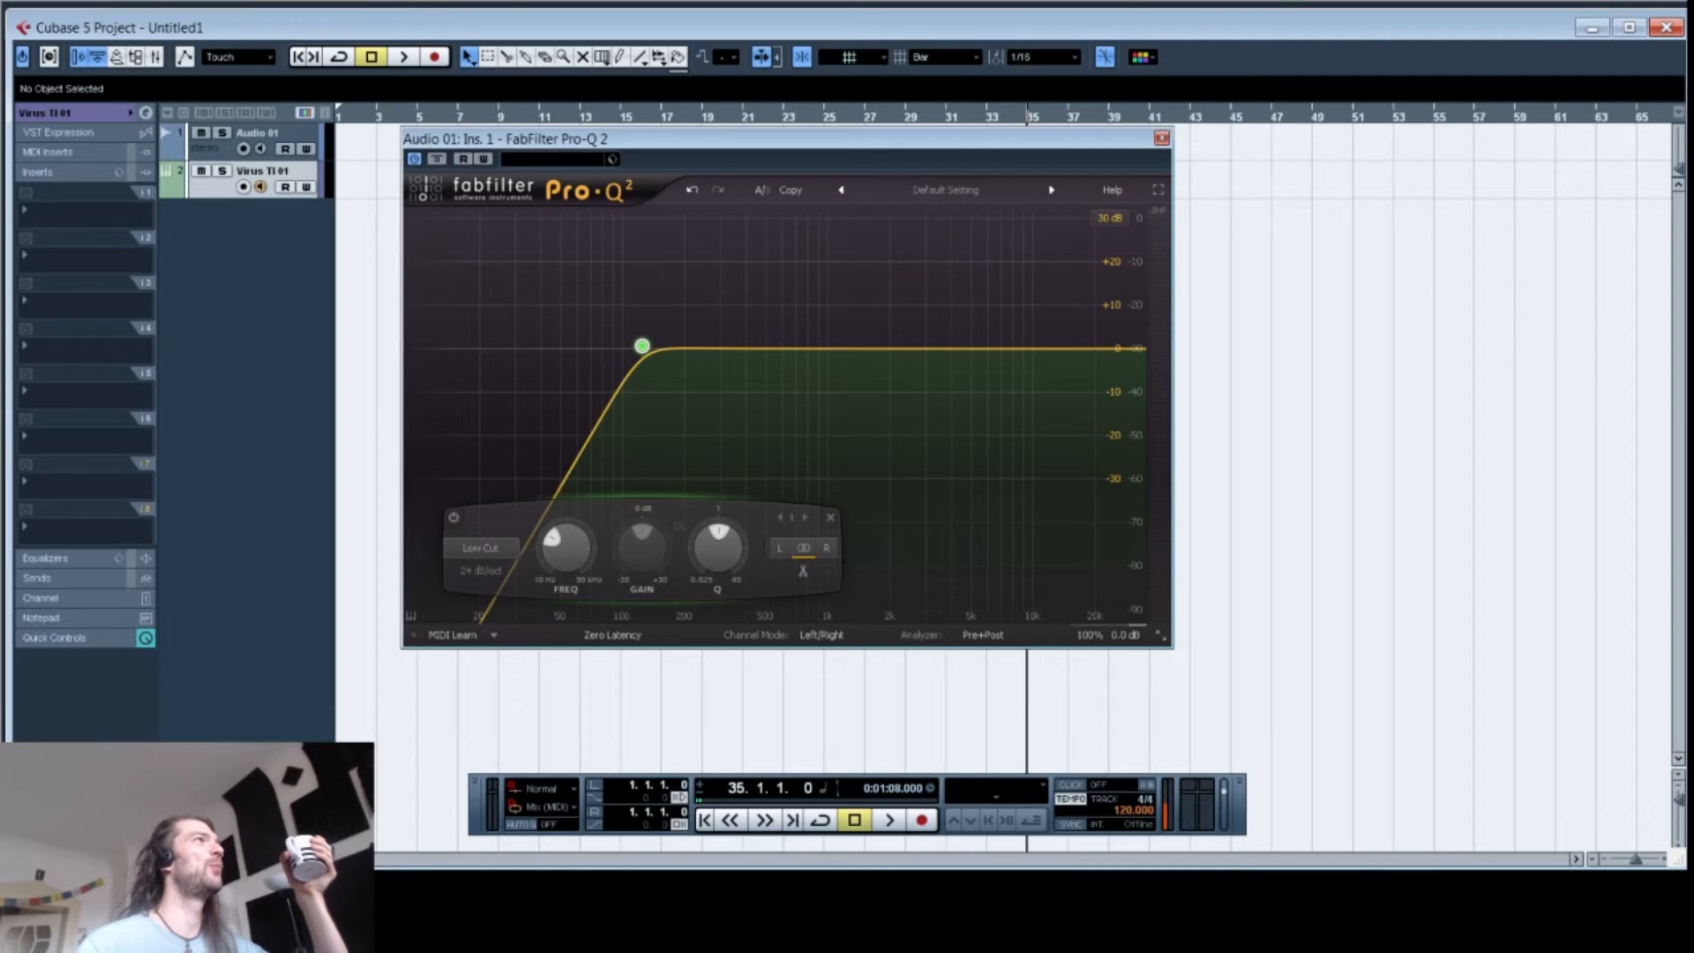
Step: Browse the FabFilter Pro-Q 2 entries in the first insert slot's plug-in list
{"action": "left_click", "coordinate": [71, 211]}
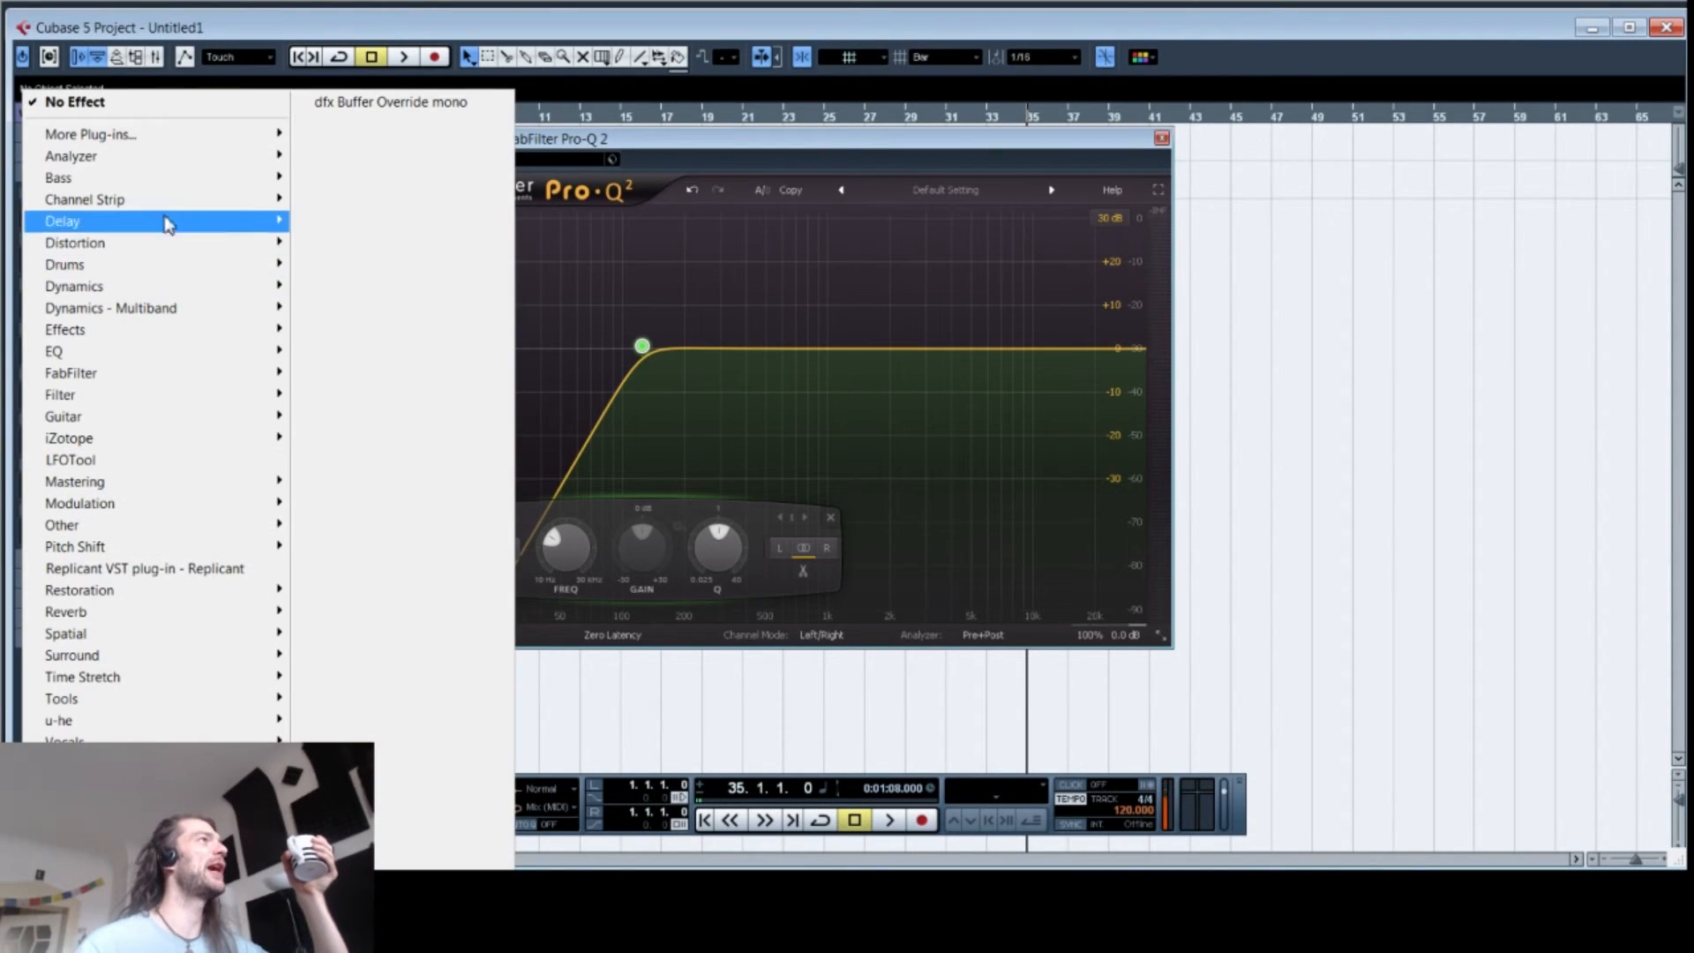
{"action": "mouse_move", "coordinate": [70, 372]}
{"action": "mouse_move", "coordinate": [353, 481]}
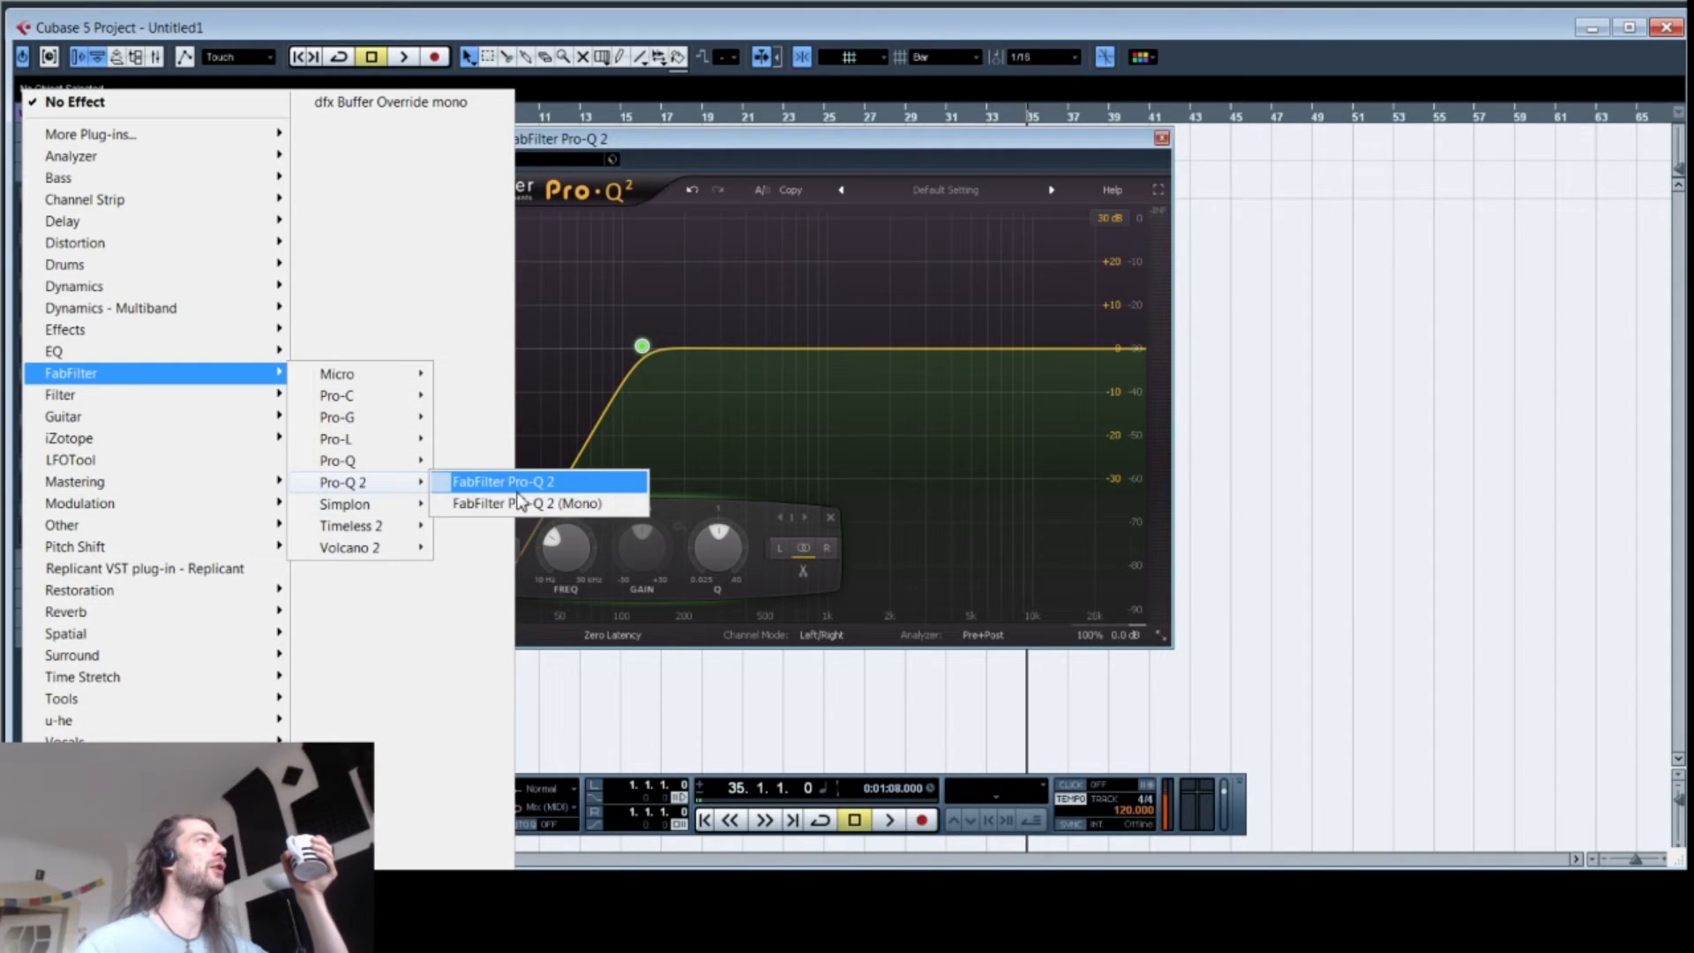
{"action": "left_click", "coordinate": [518, 491]}
{"action": "left_click", "coordinate": [1344, 294]}
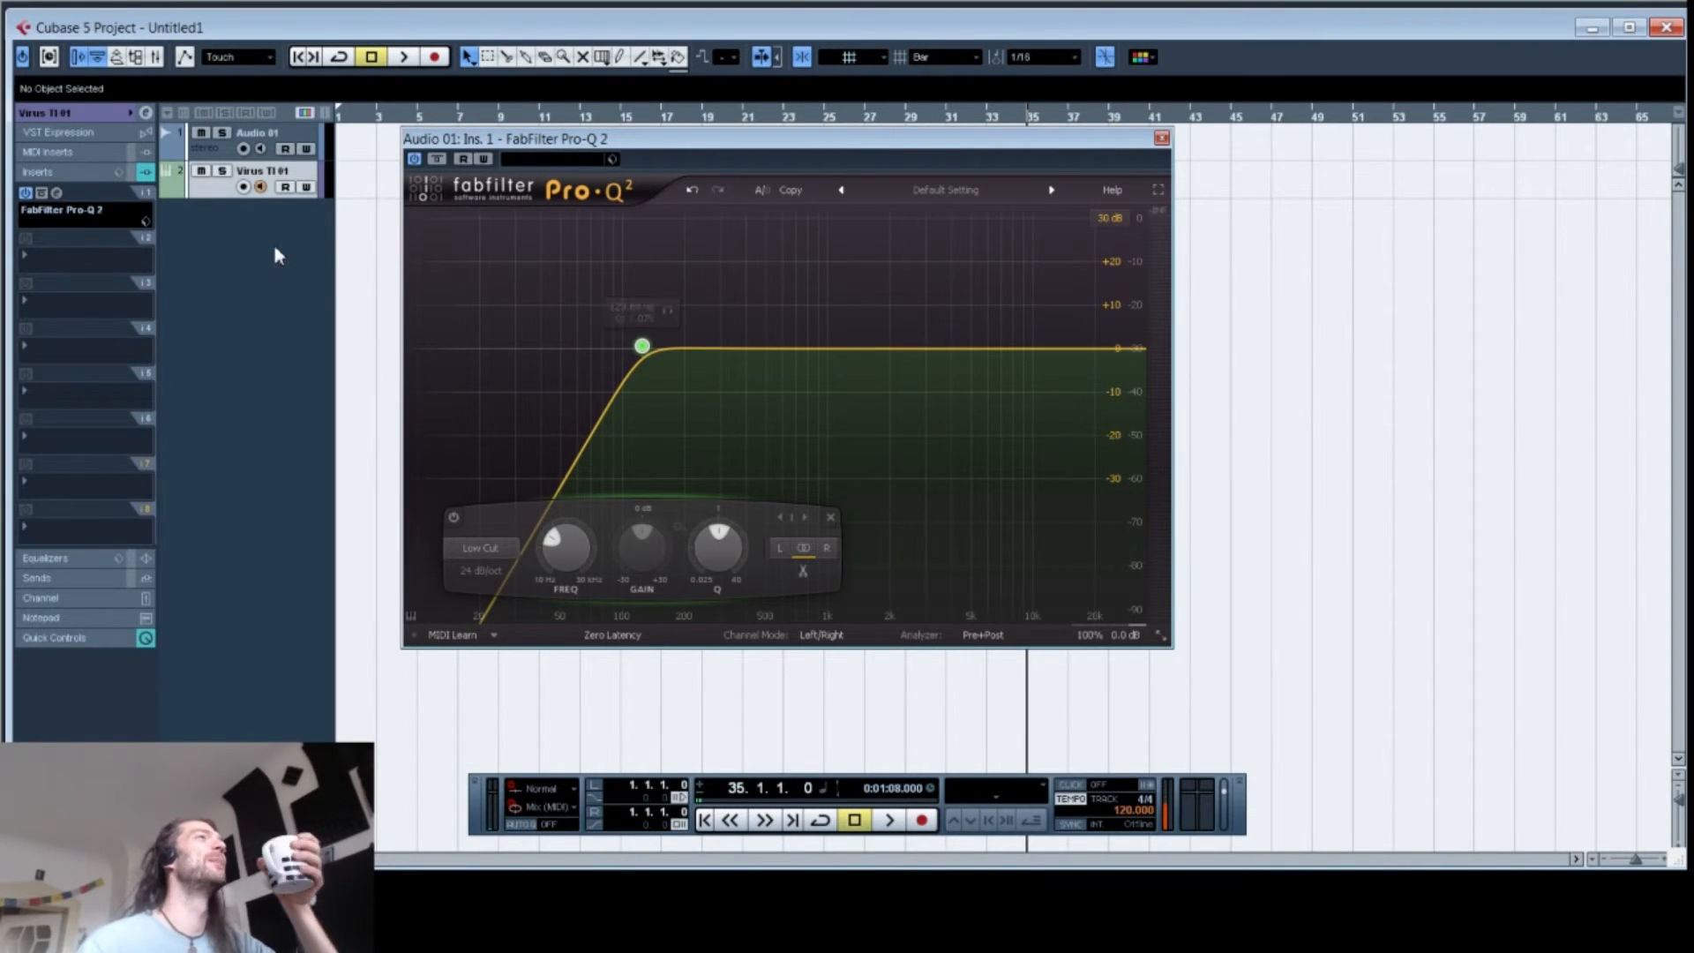
Step: Set the low cut slope to 96 dB/oct and move its frequency down to about 43 Hz
{"action": "mouse_move", "coordinate": [644, 346]}
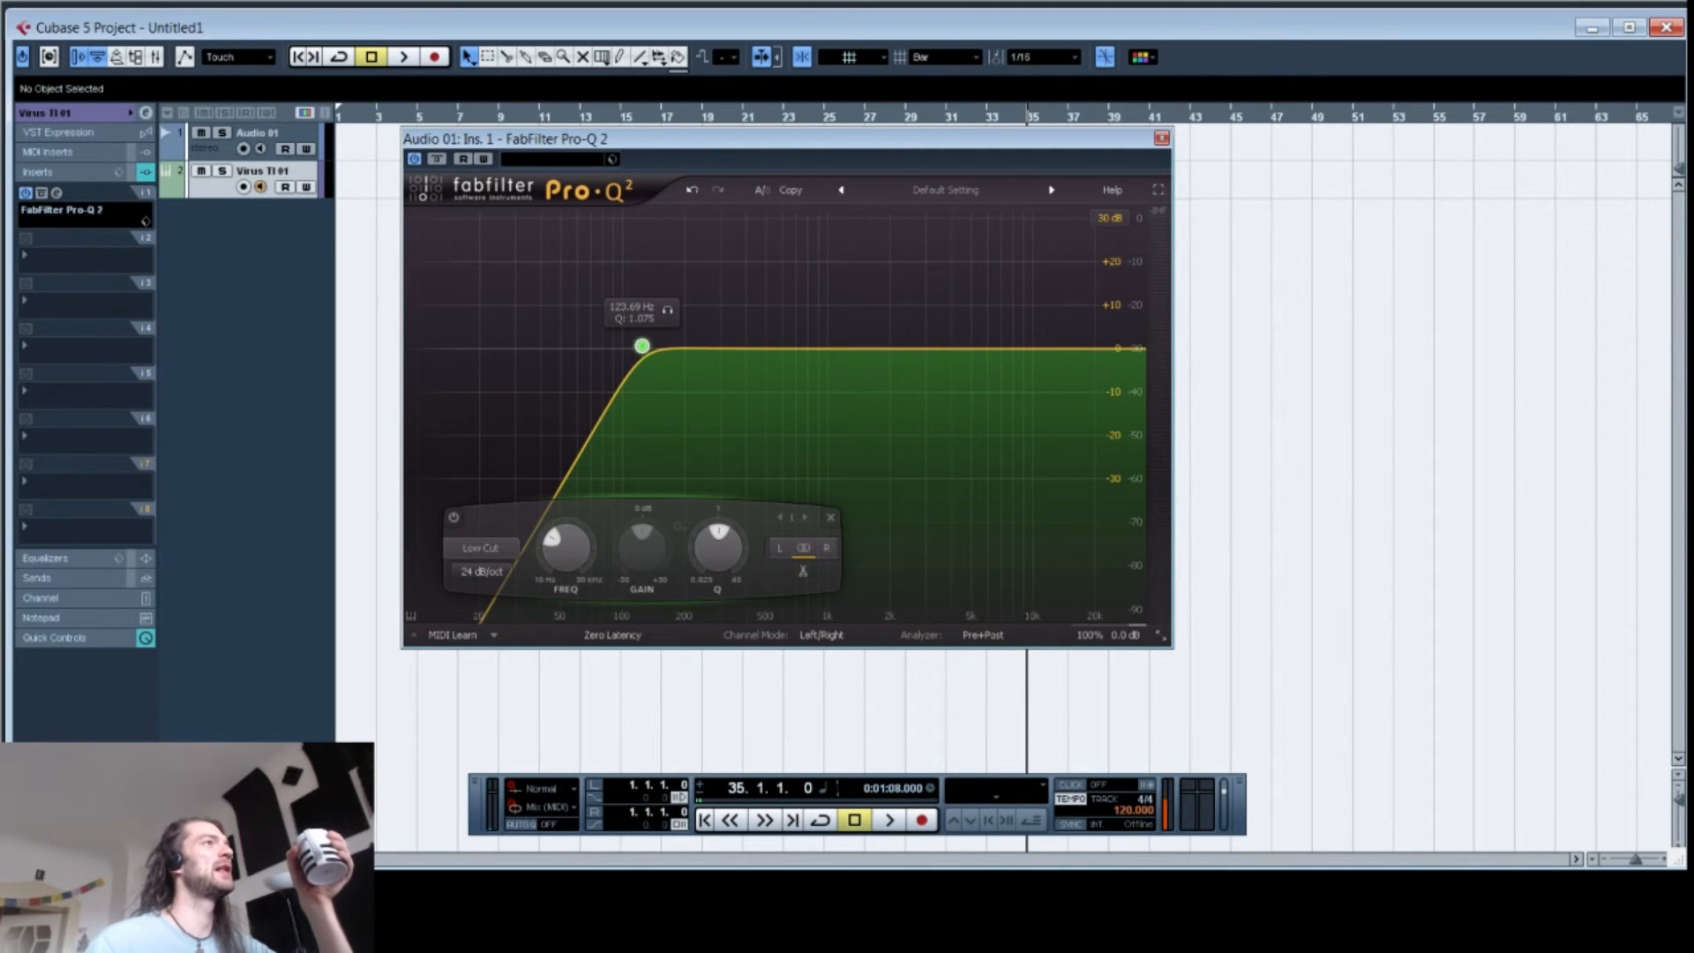
{"action": "left_click", "coordinate": [481, 570]}
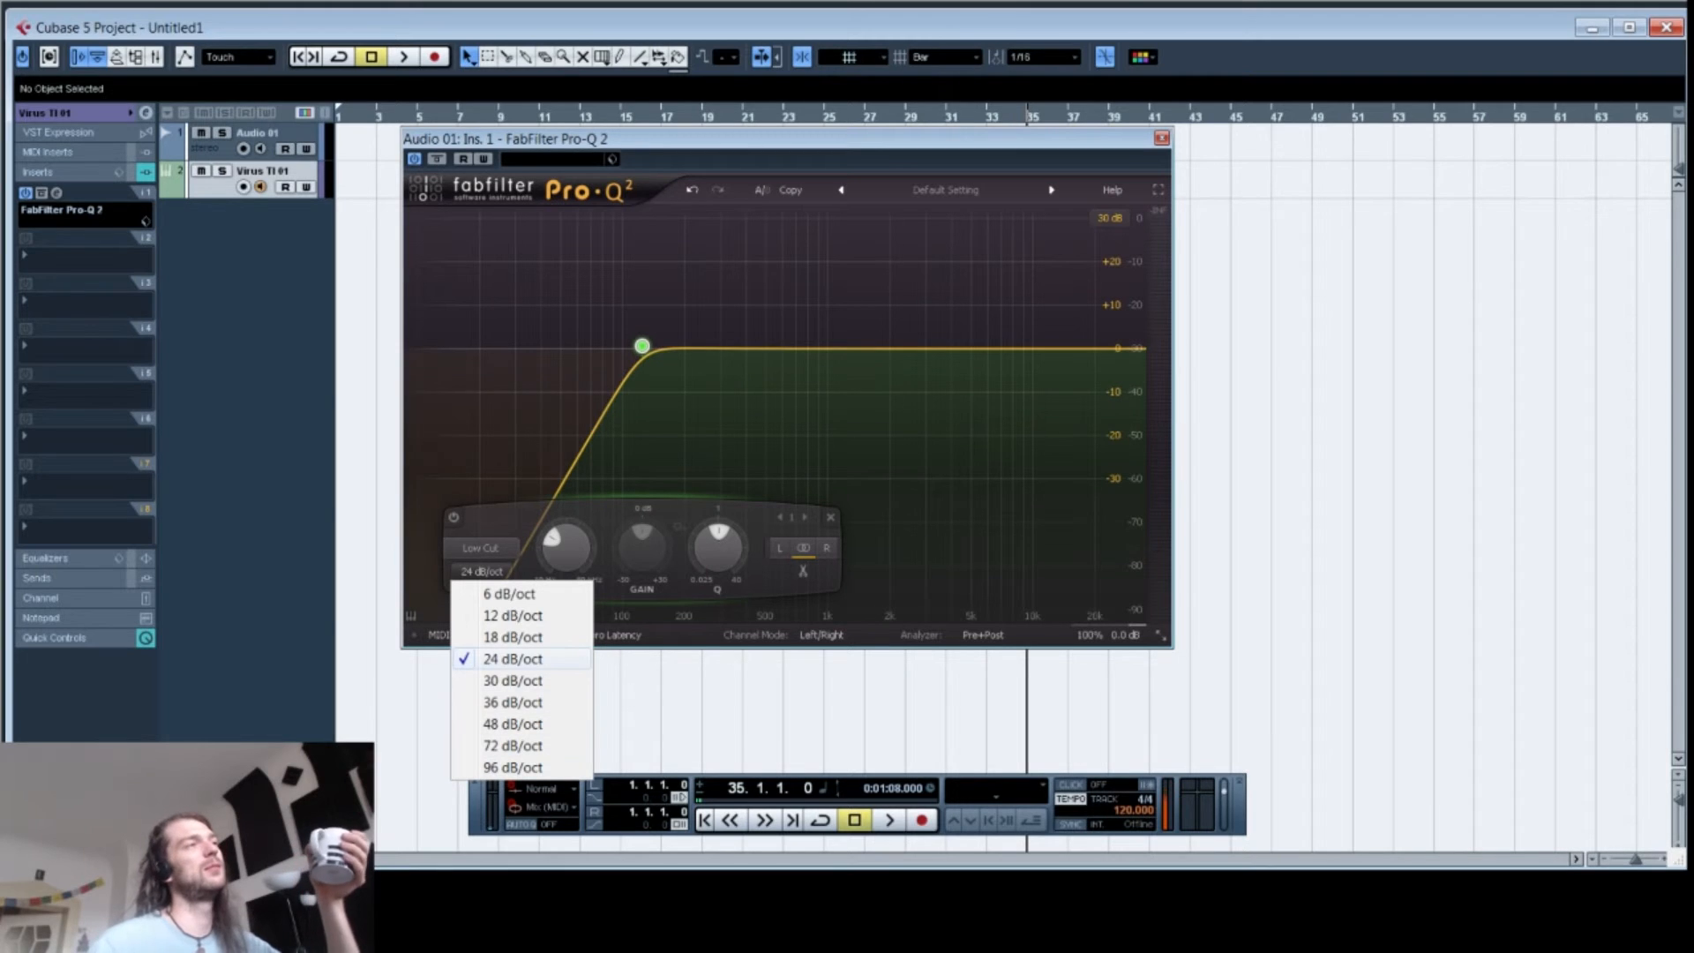
{"action": "left_click", "coordinate": [511, 767]}
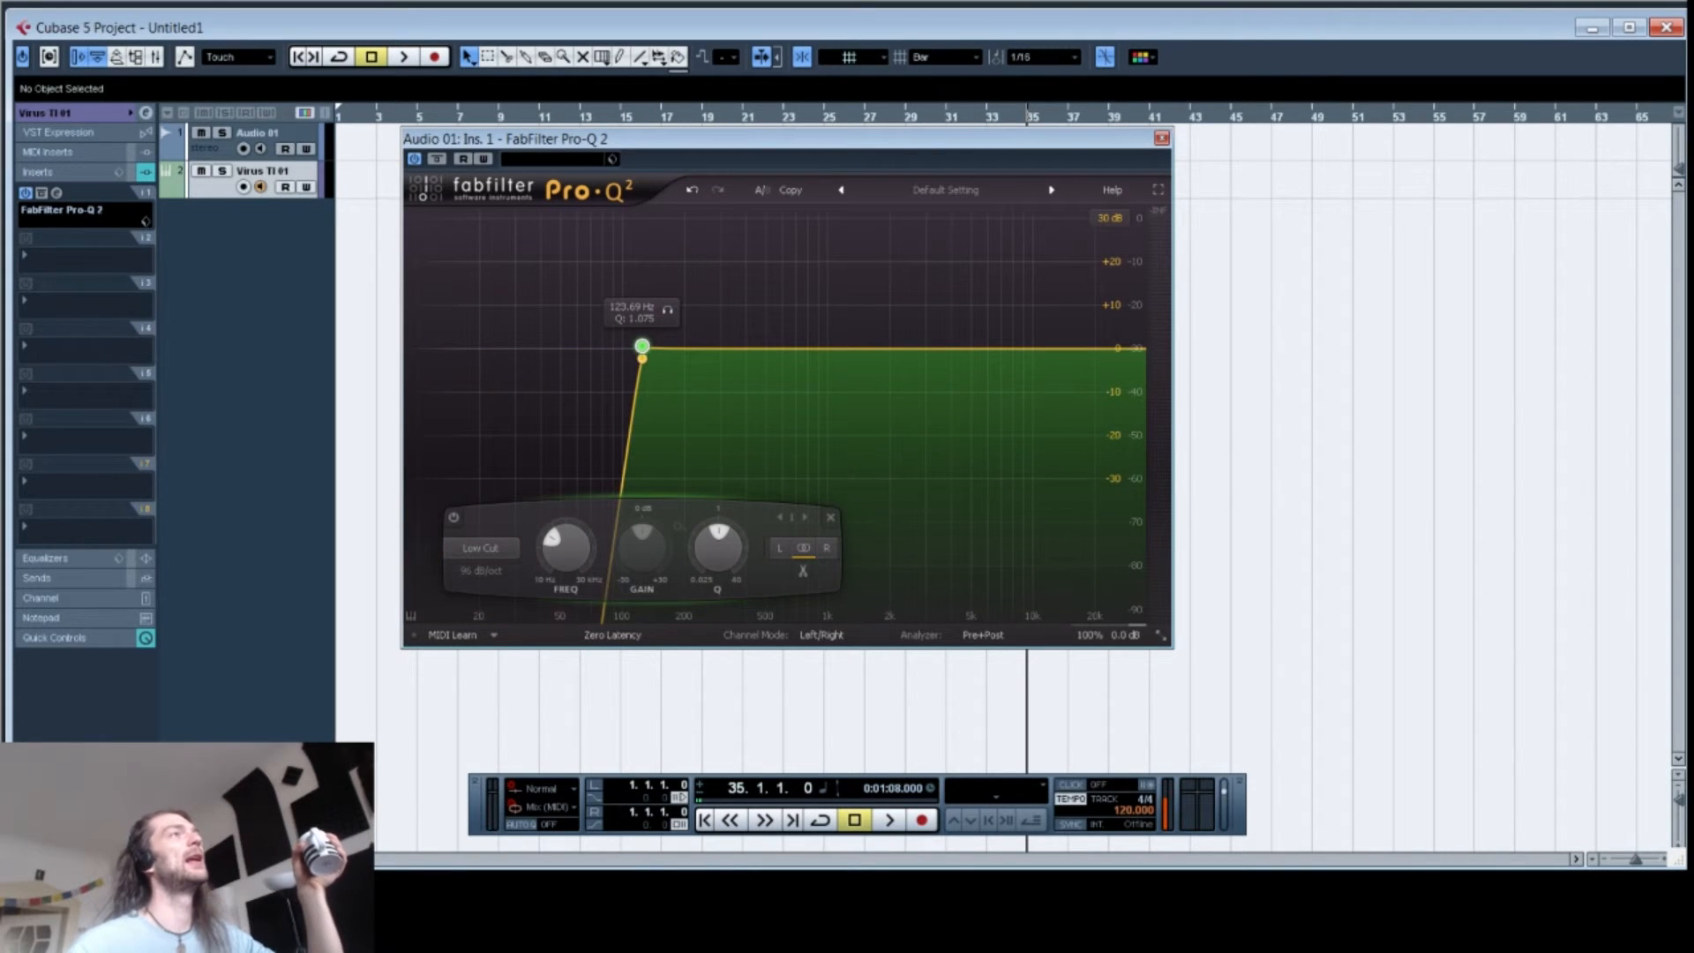
{"action": "left_click_drag", "start_coordinate": [642, 346], "coordinate": [547, 350]}
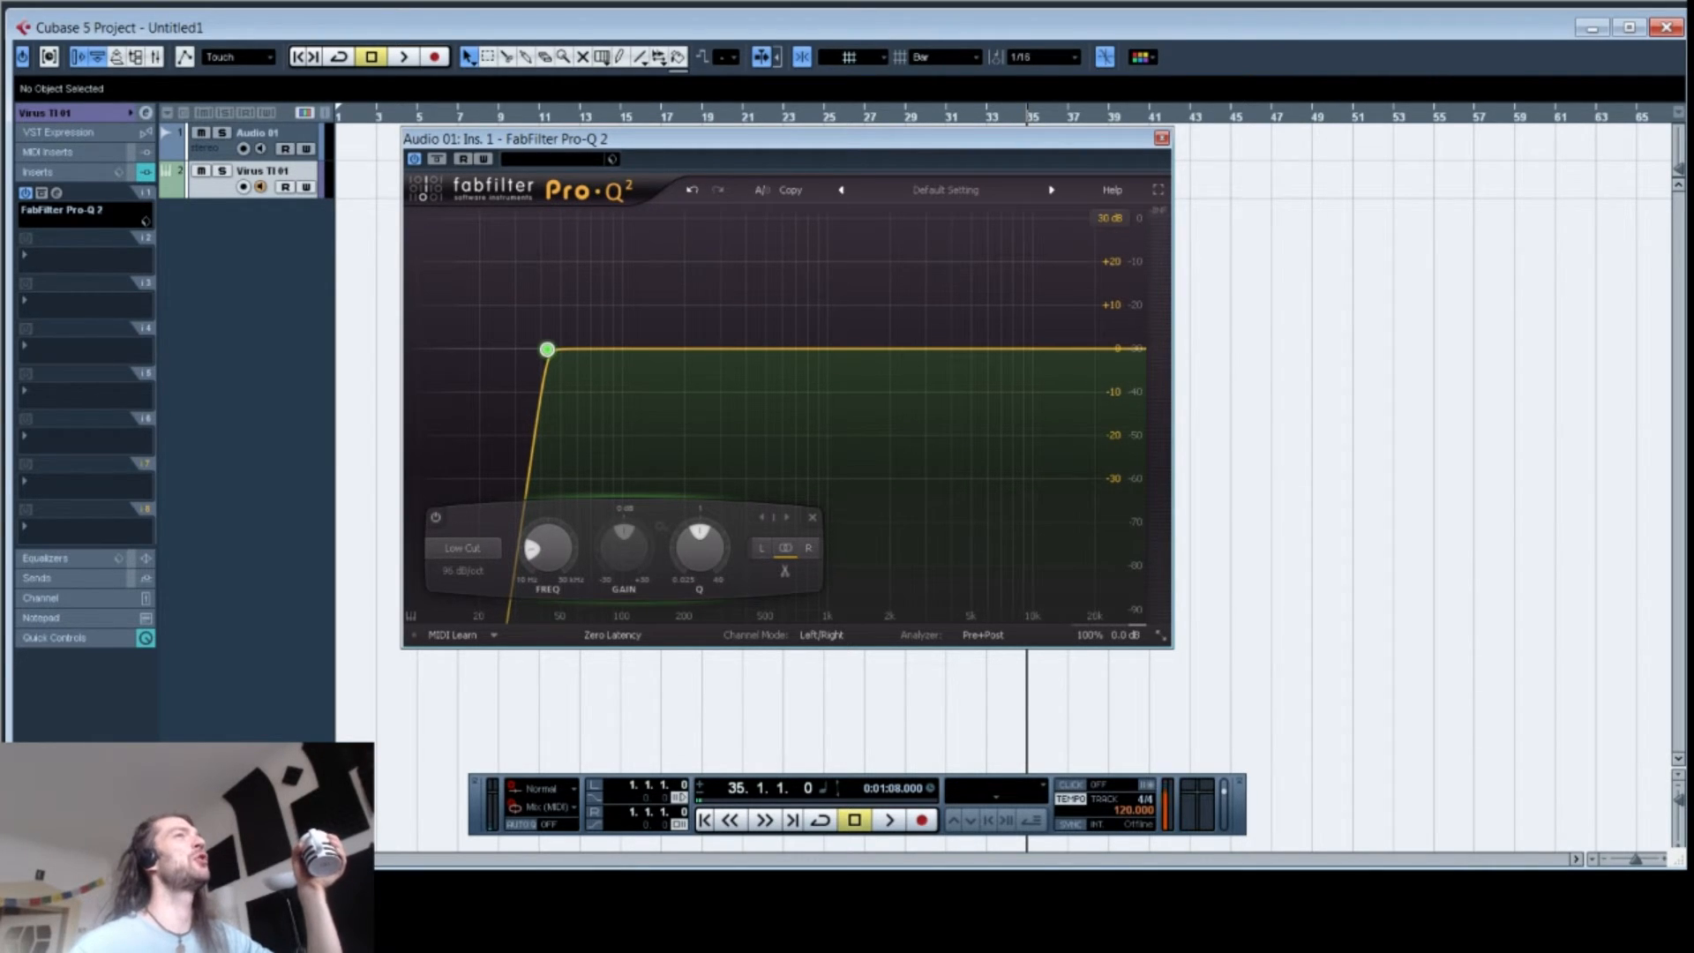
Step: Insert the Q8 Stereo EQ in the second insert slot and place both plug-in windows side by side
{"action": "left_click", "coordinate": [60, 265]}
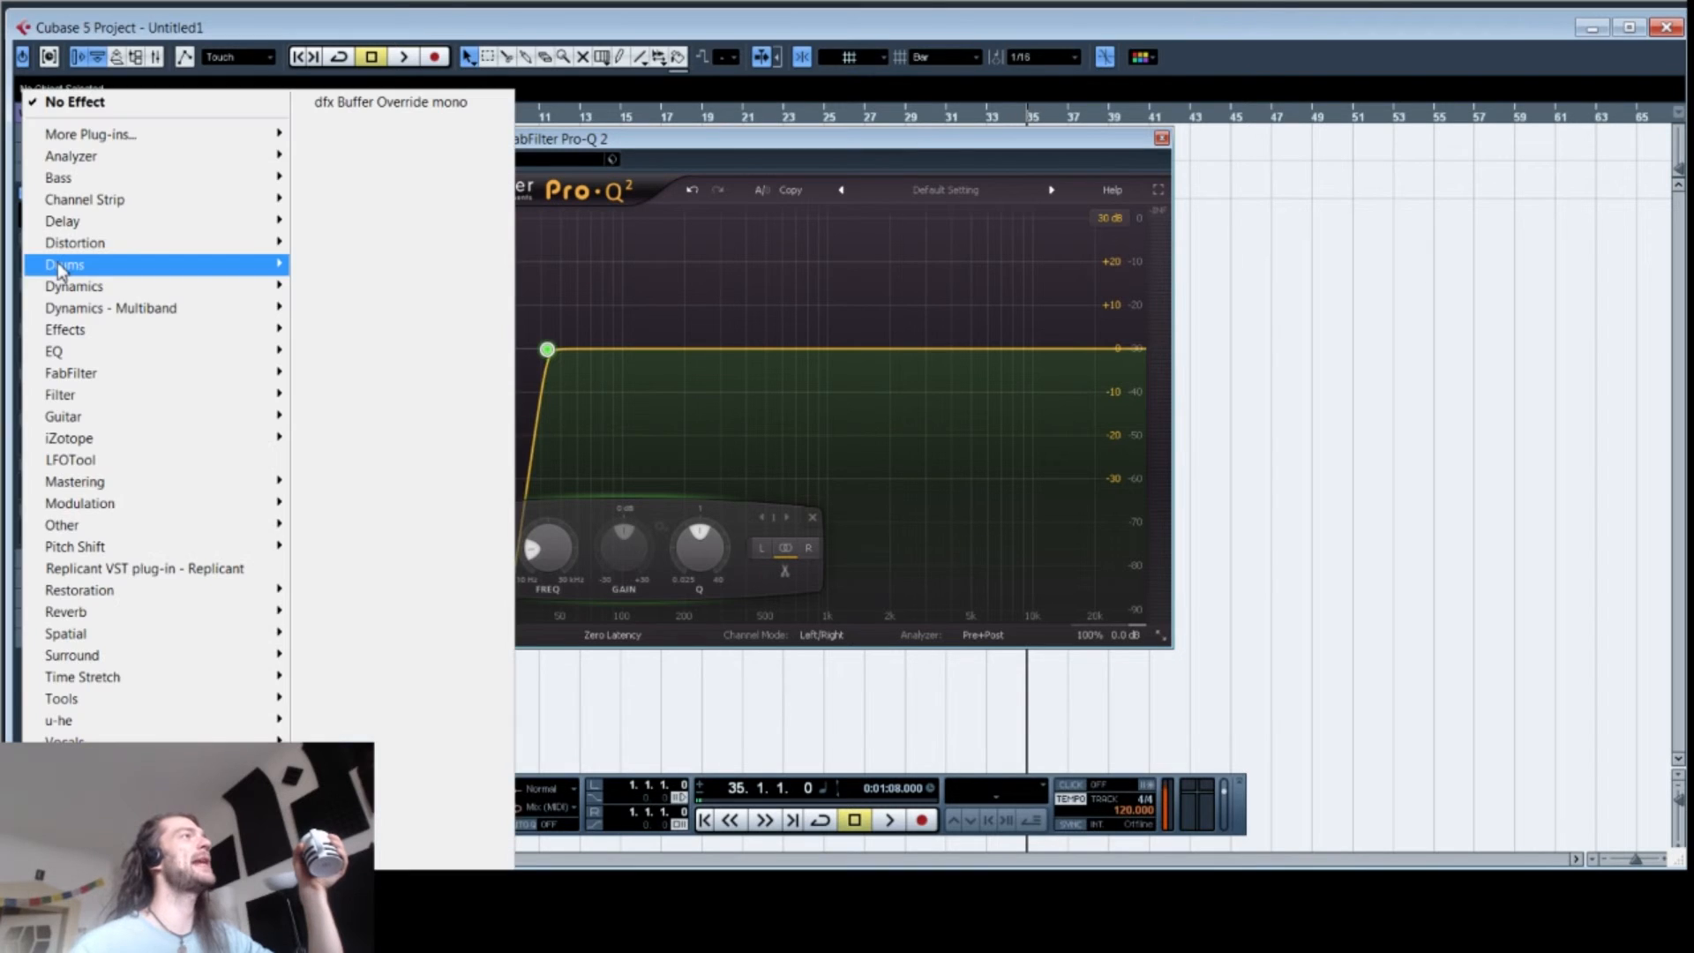
{"action": "mouse_move", "coordinate": [144, 352]}
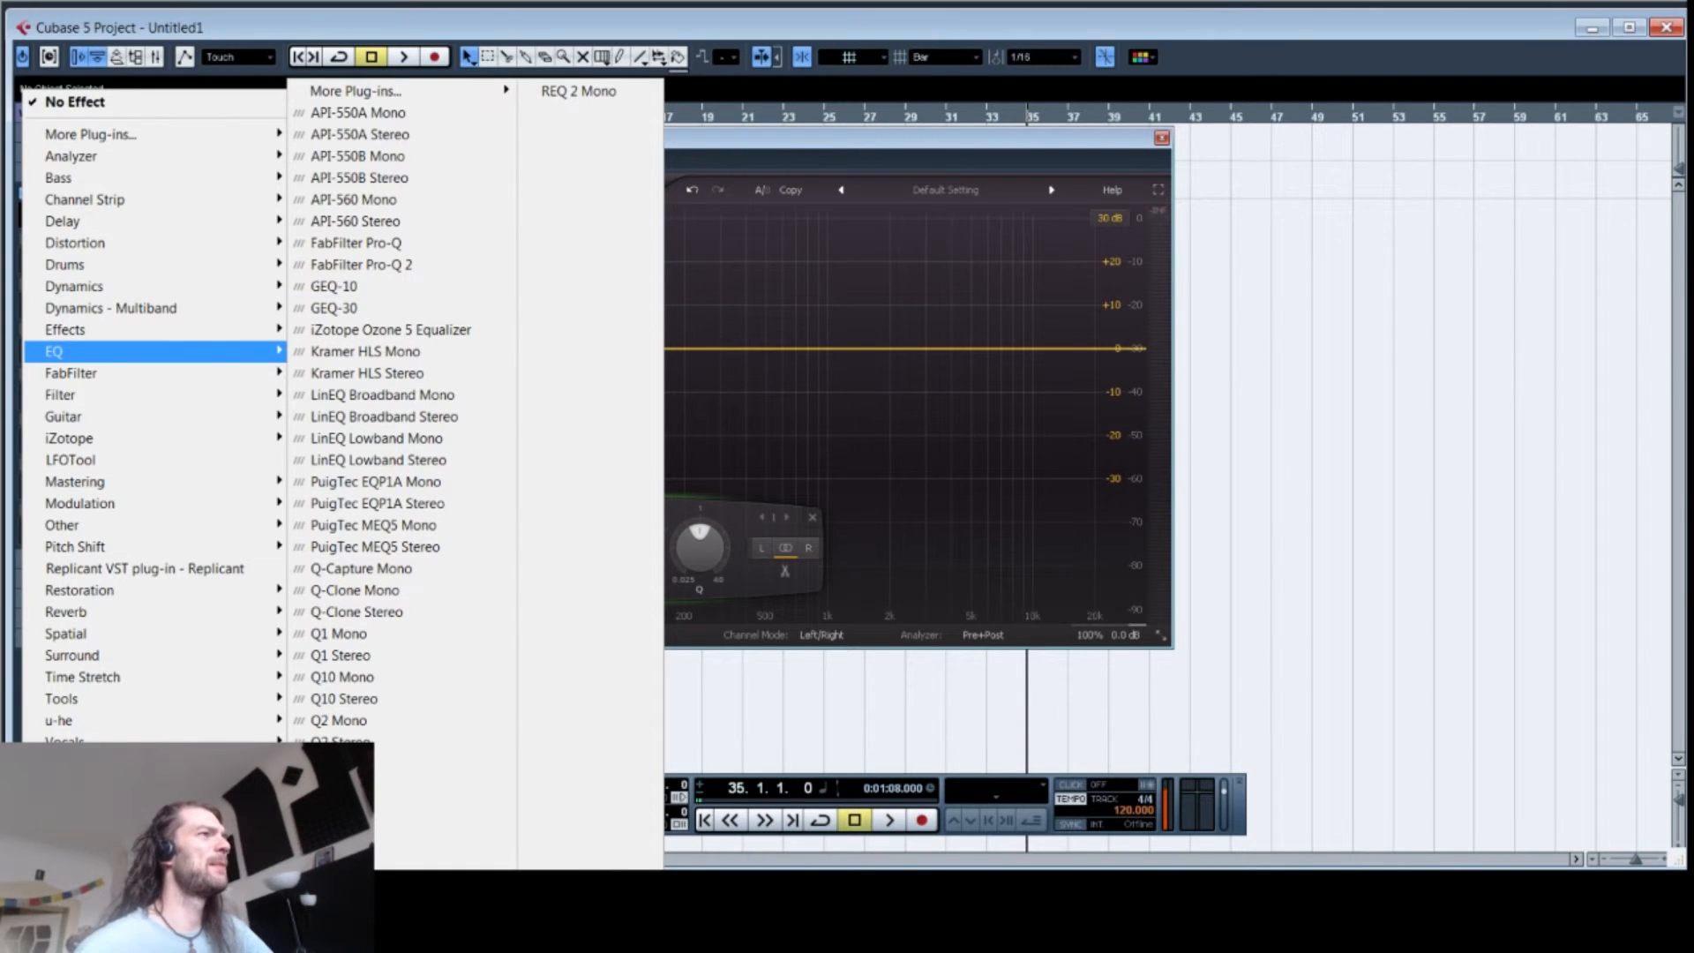
{"action": "key", "text": "Escape"}
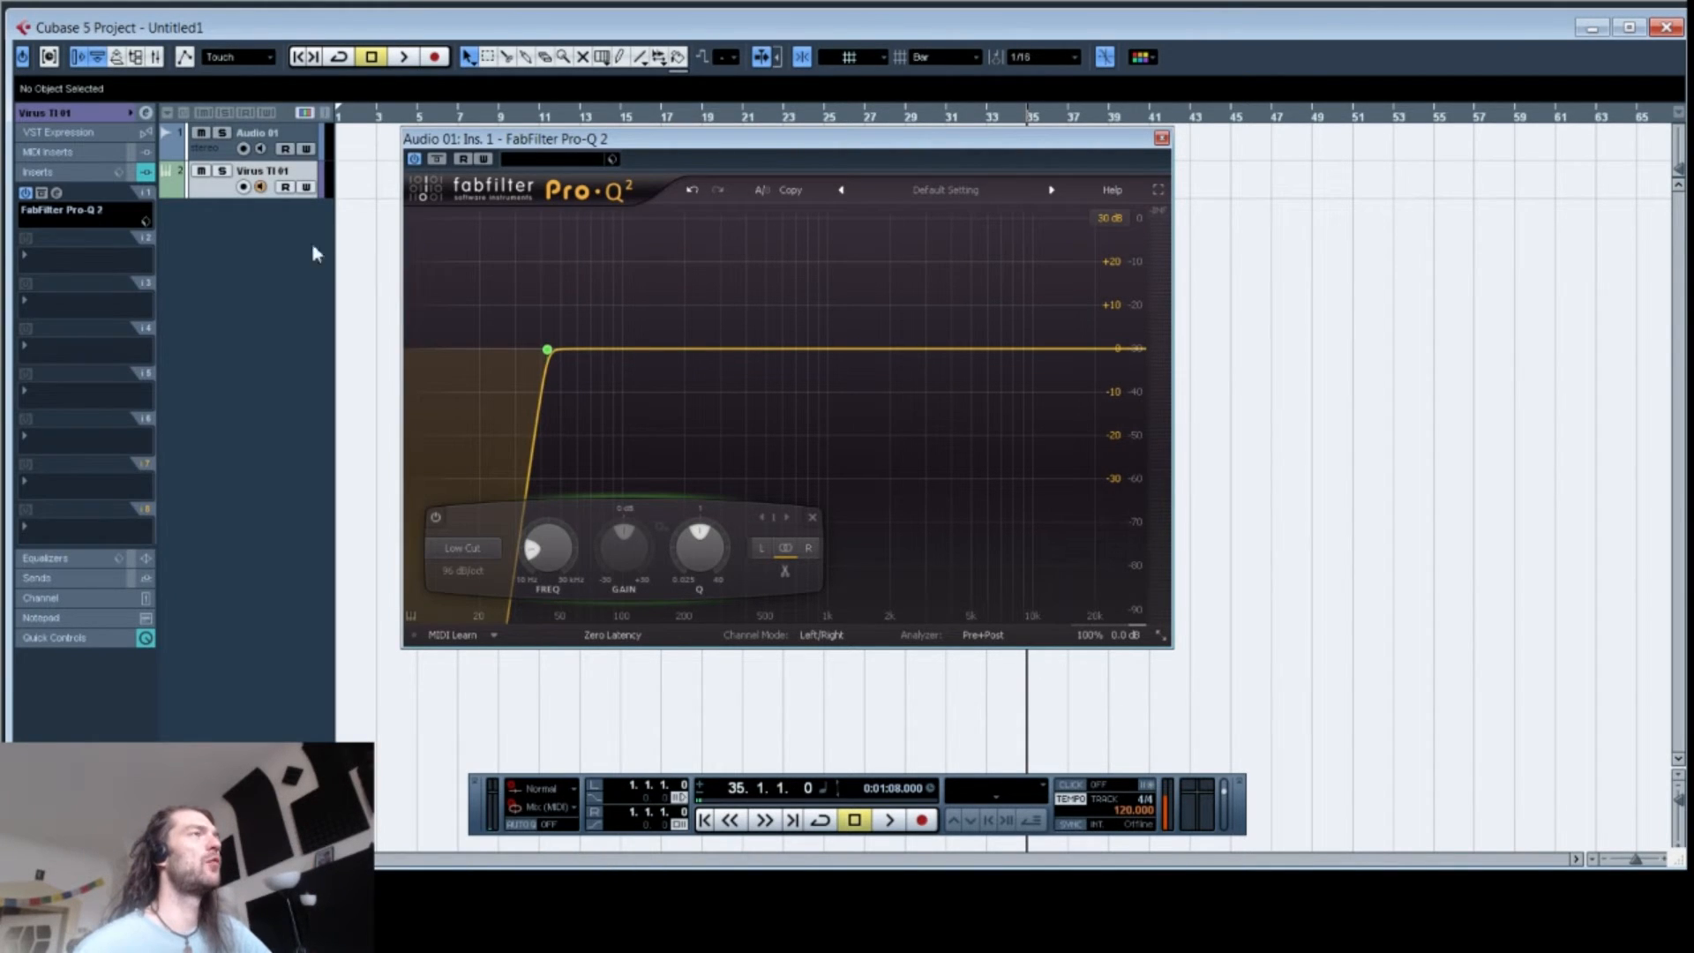
{"action": "left_click_drag", "start_coordinate": [869, 234], "coordinate": [1409, 160]}
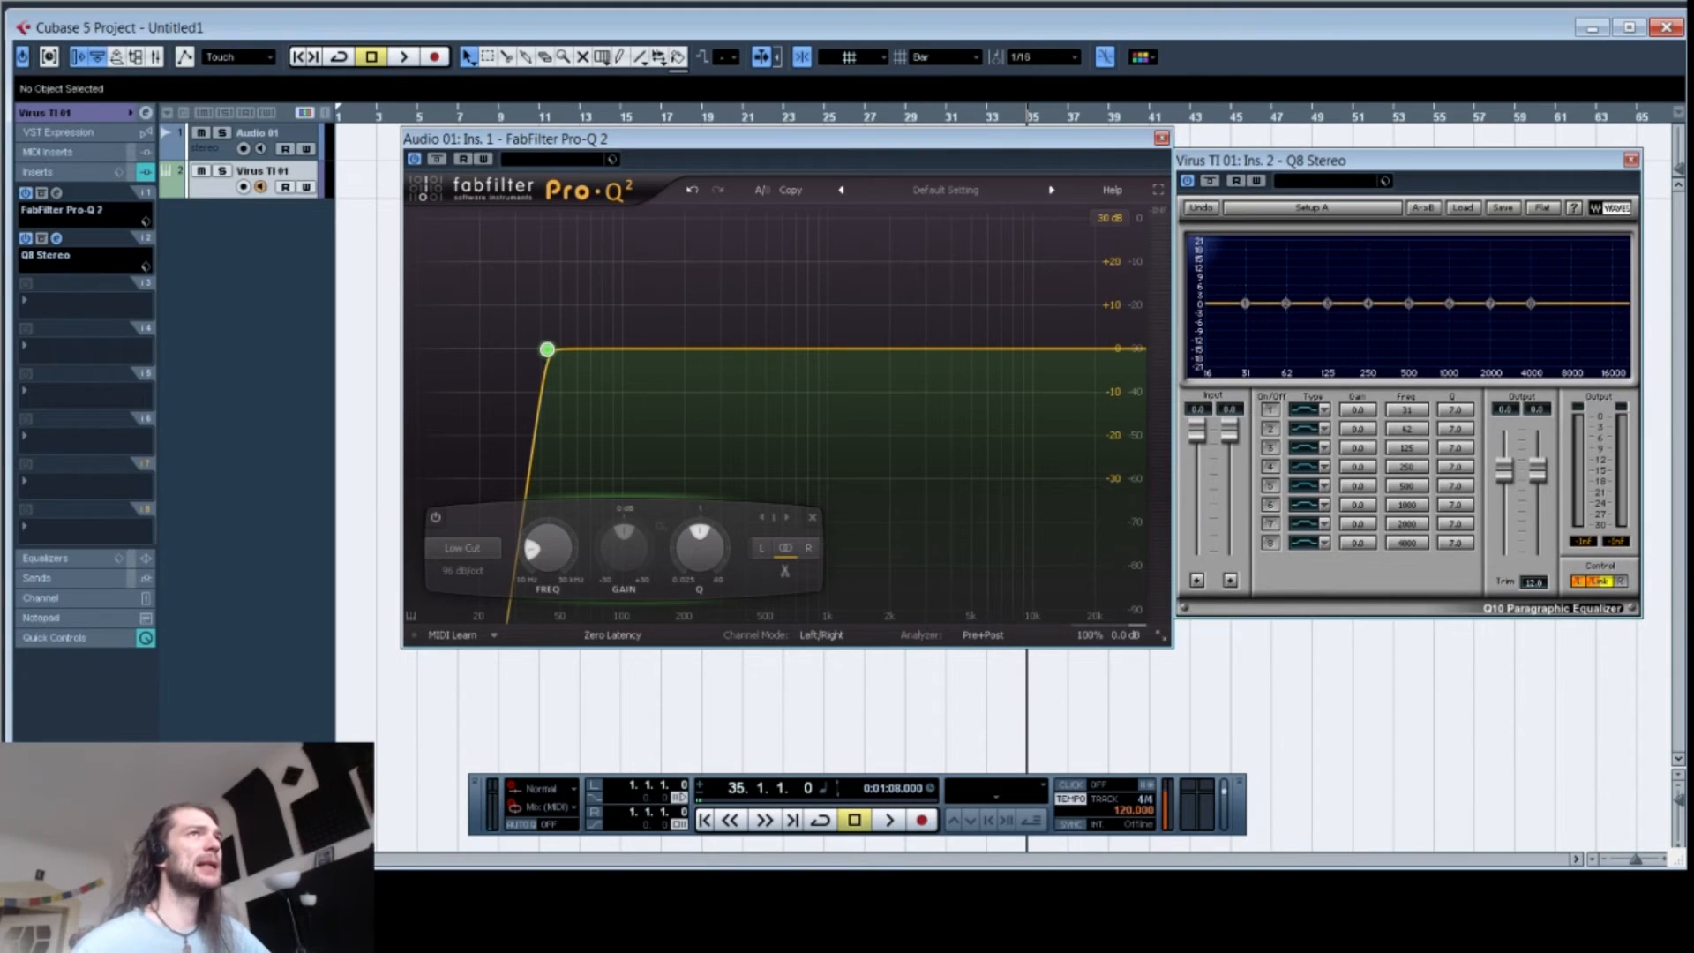
{"action": "left_click_drag", "start_coordinate": [671, 139], "coordinate": [536, 139]}
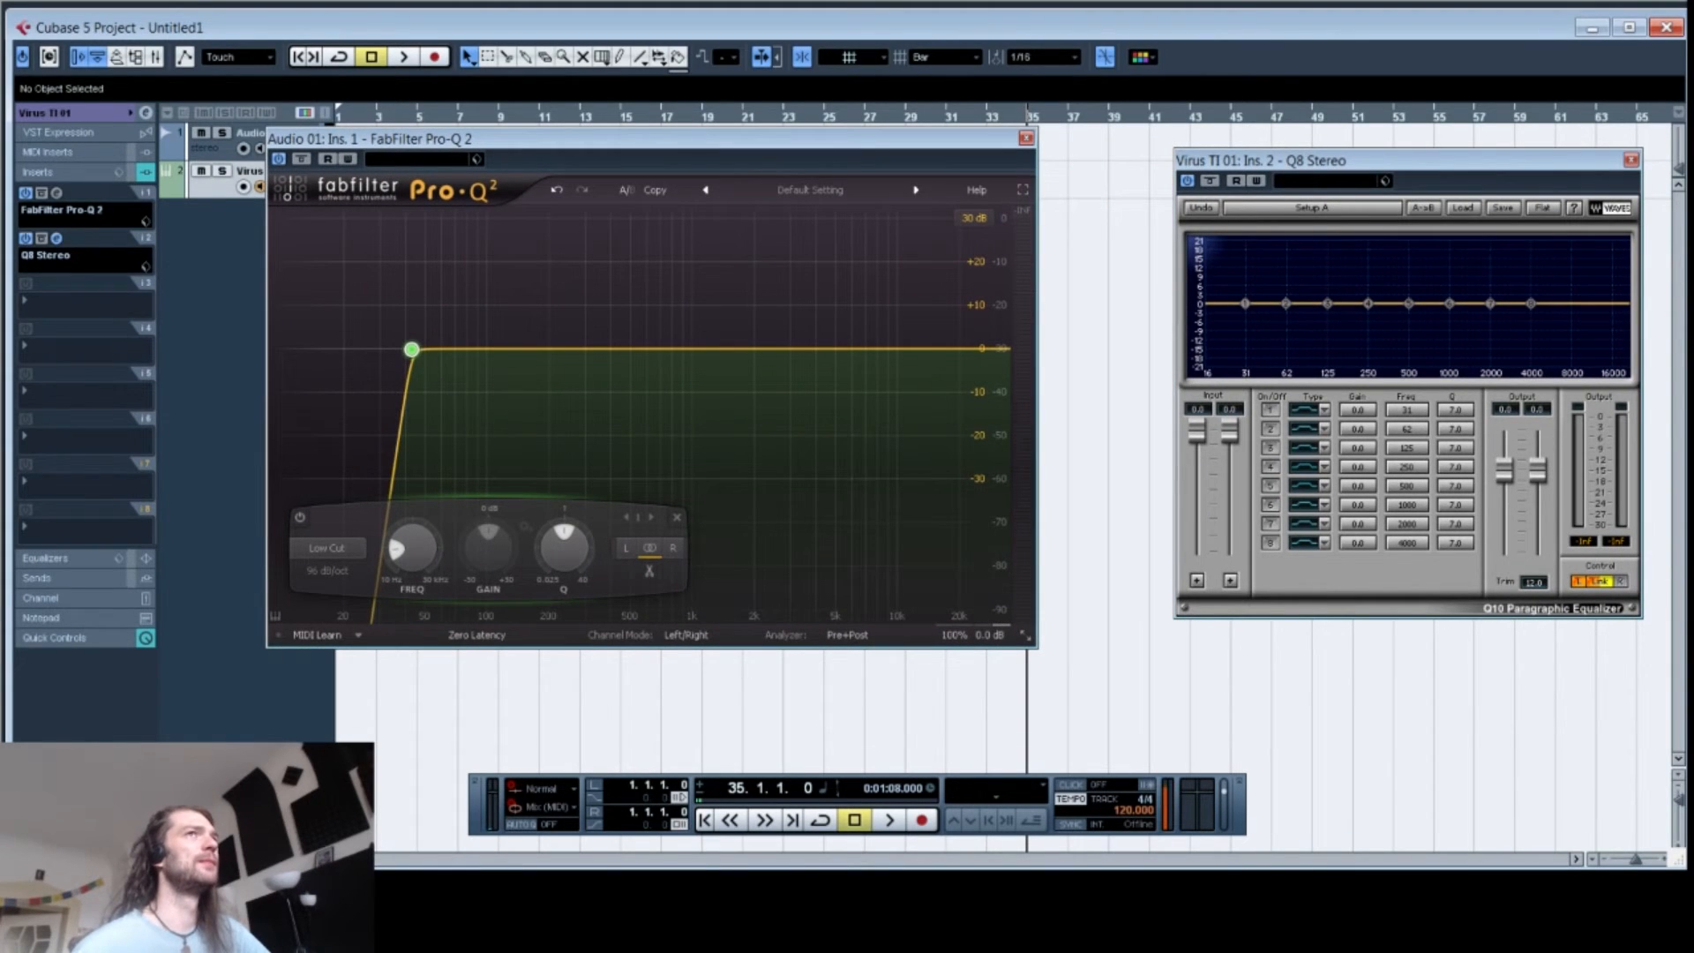
{"action": "left_click_drag", "start_coordinate": [1305, 159], "coordinate": [1232, 146]}
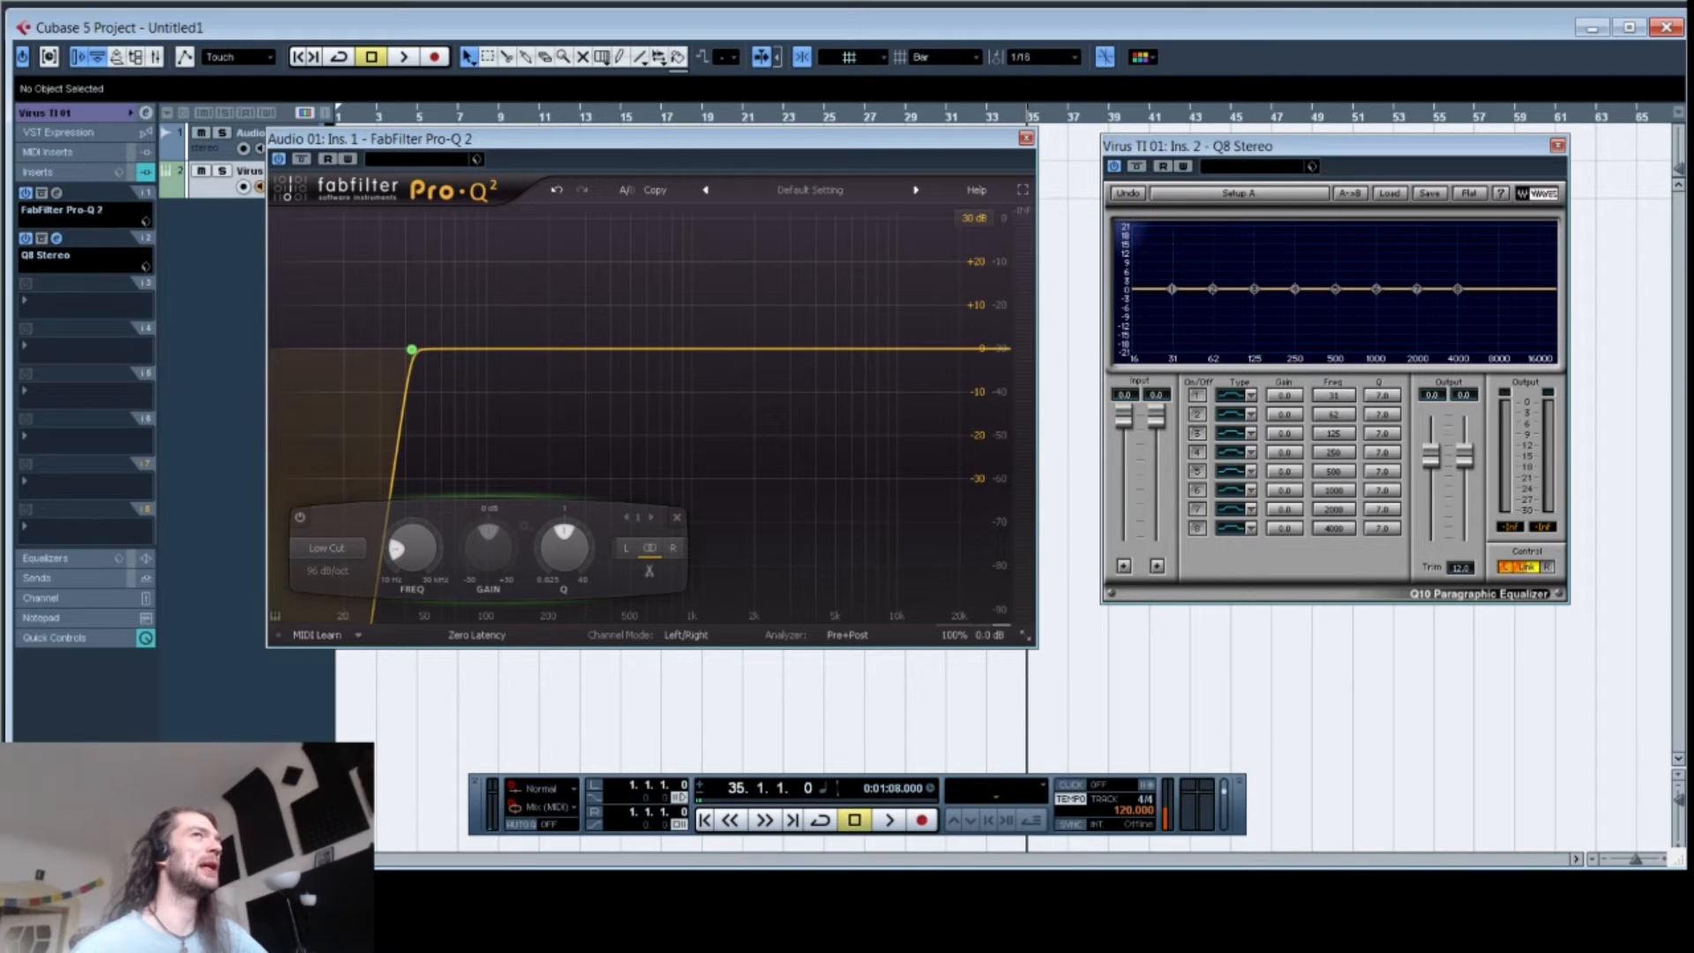
Step: Lower the Q8's fourth band to about -4.6 dB near 263 Hz and open Pro-Q 2's band shape list
{"action": "mouse_move", "coordinate": [1294, 289]}
{"action": "left_mouse_down"}
{"action": "mouse_move", "coordinate": [1217, 292]}
{"action": "mouse_move", "coordinate": [1173, 333]}
{"action": "mouse_move", "coordinate": [1131, 319]}
{"action": "mouse_move", "coordinate": [1297, 308]}
{"action": "left_mouse_up"}
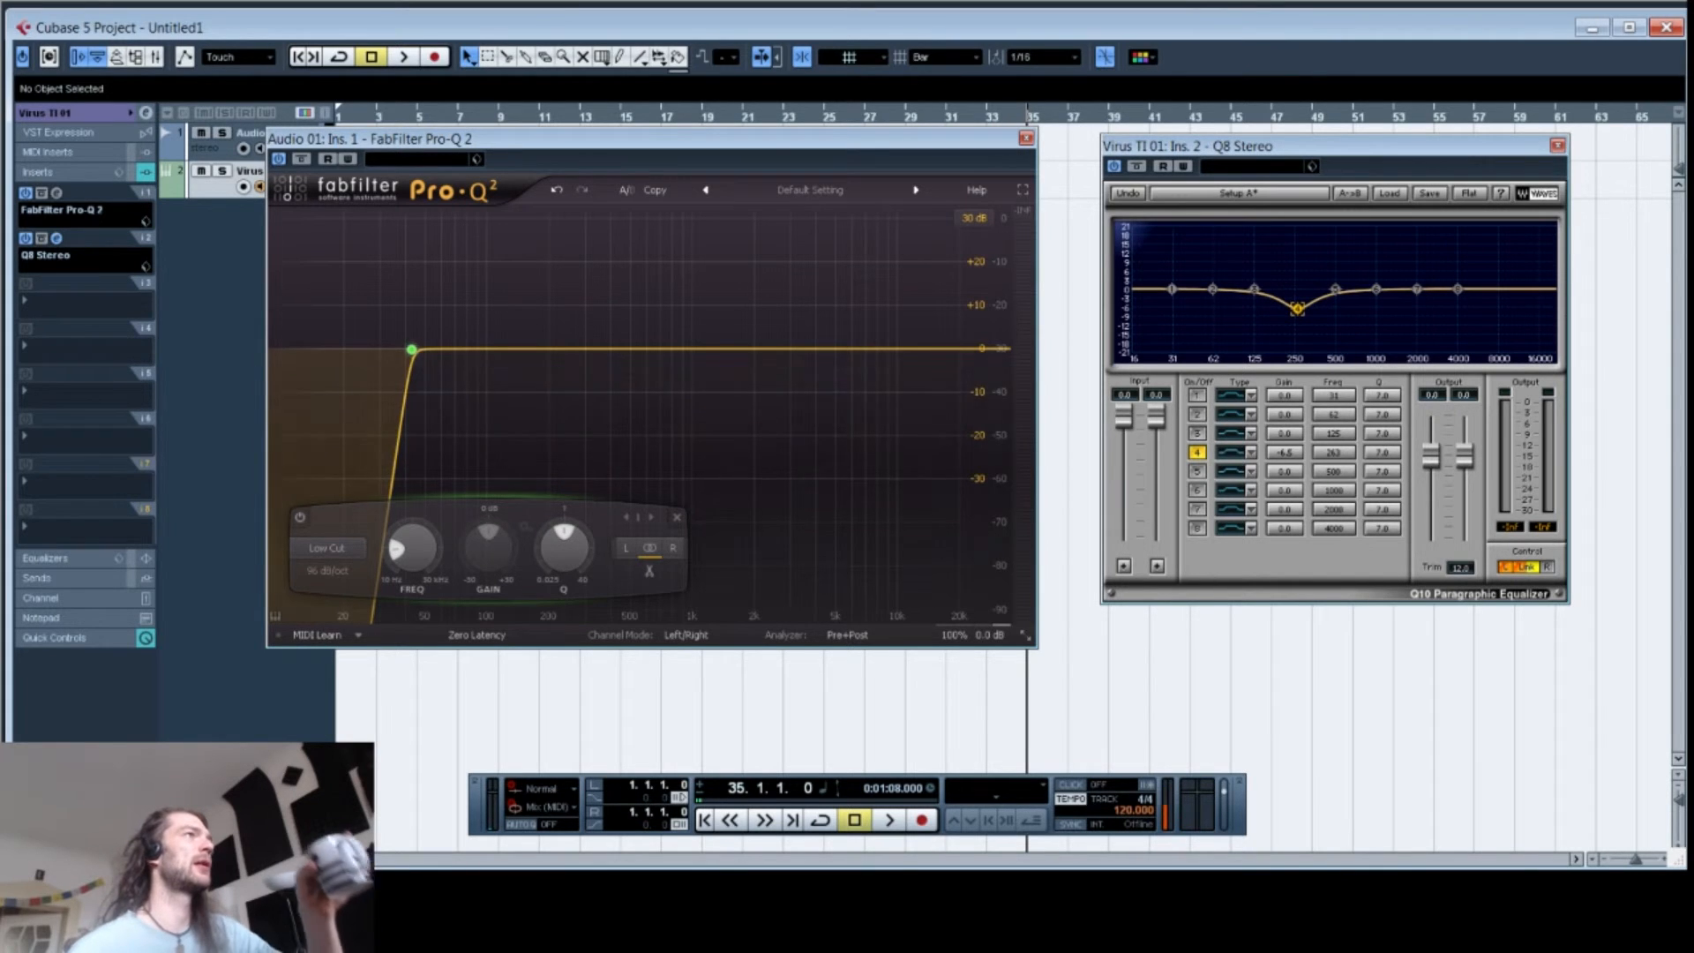
{"action": "left_click", "coordinate": [326, 548]}
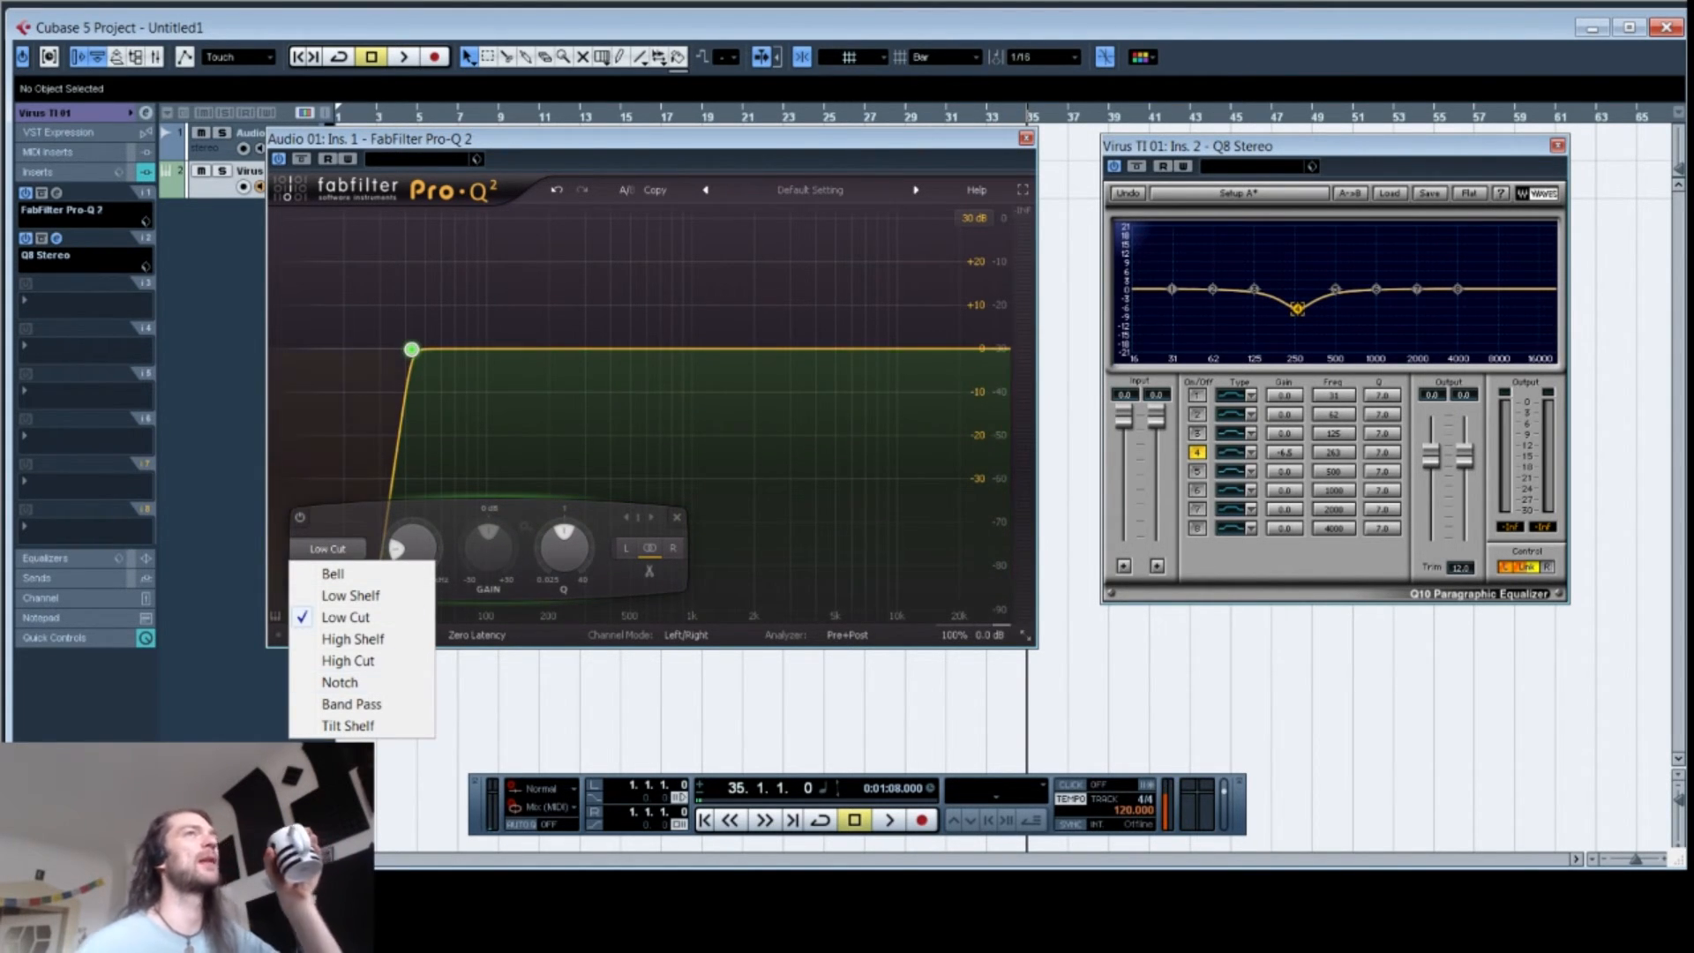
{"action": "key", "text": "Escape"}
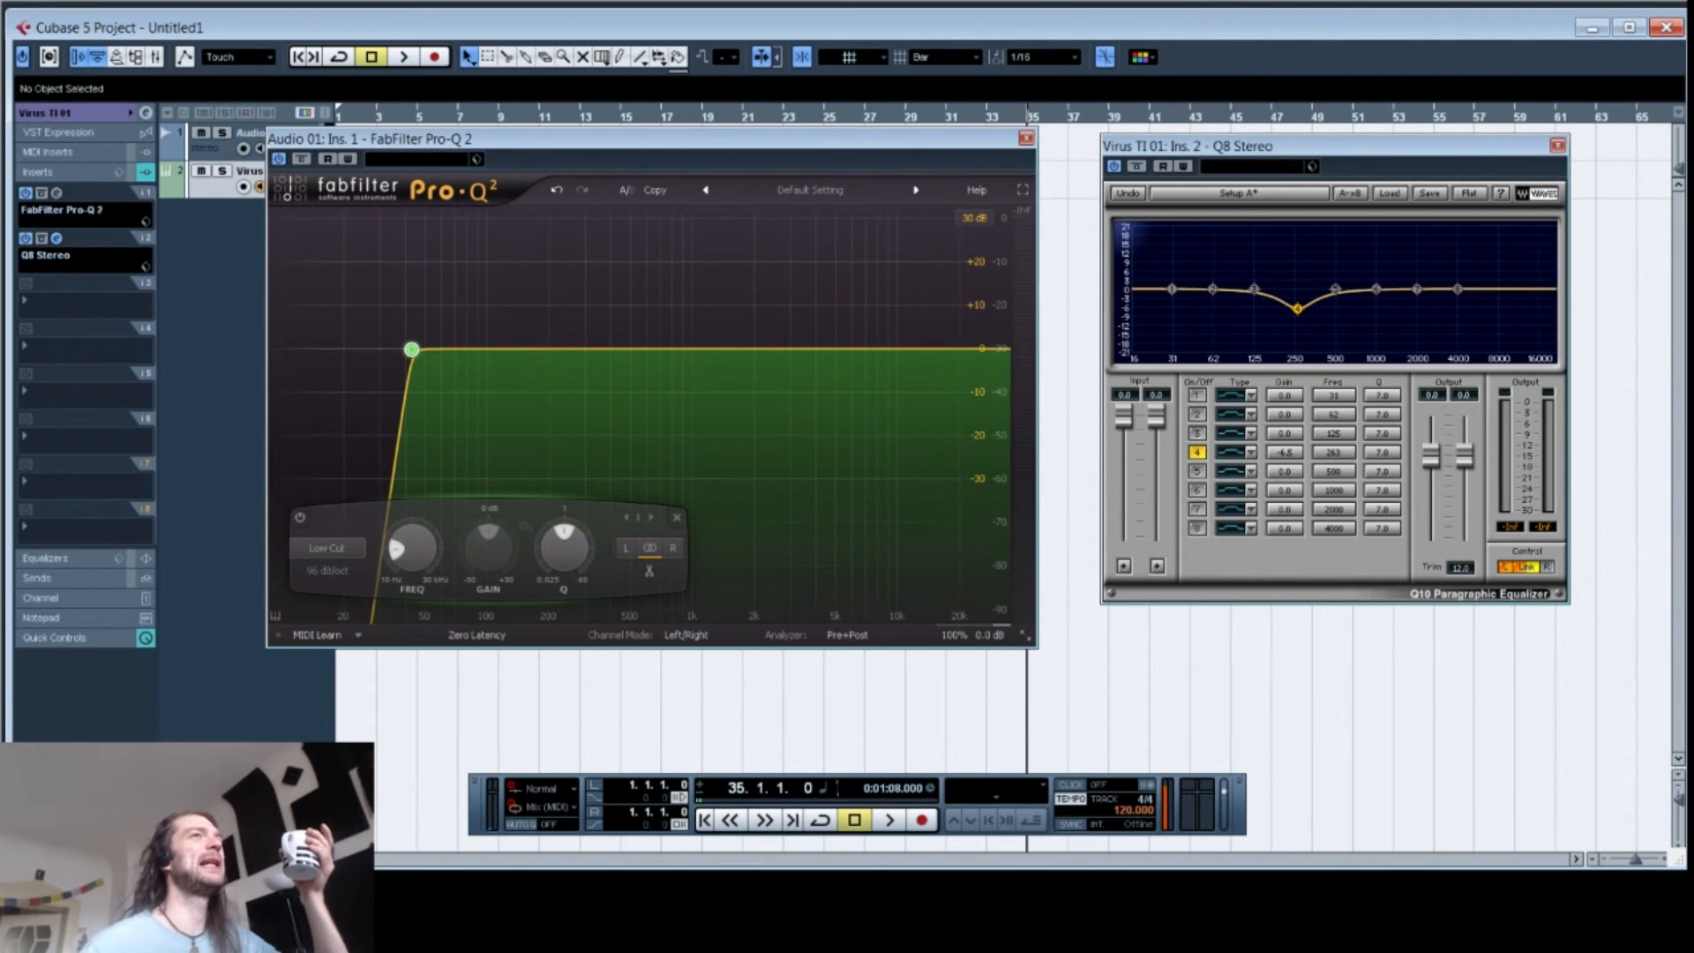
Step: Adjust the Q8's fourth band to about -7.1 dB near 248 Hz and disable it
{"action": "mouse_move", "coordinate": [1297, 308]}
{"action": "left_mouse_down"}
{"action": "mouse_move", "coordinate": [1147, 304]}
{"action": "mouse_move", "coordinate": [1491, 309]}
{"action": "mouse_move", "coordinate": [1294, 309]}
{"action": "left_mouse_up"}
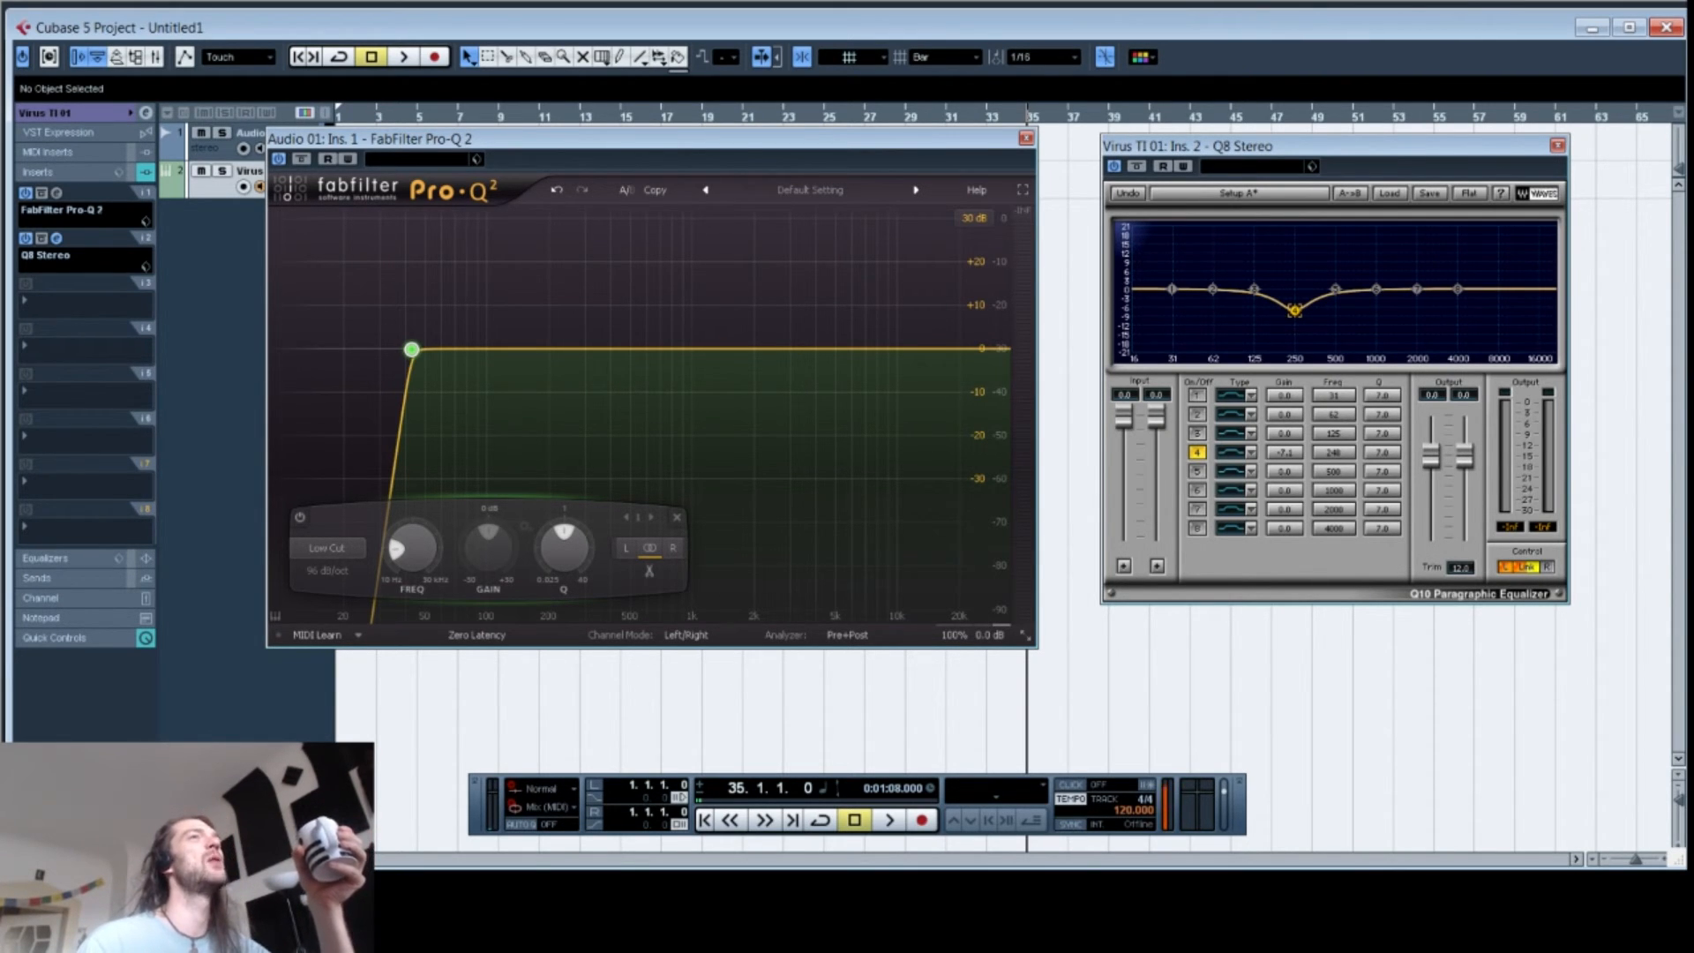
{"action": "double_click", "coordinate": [1294, 310]}
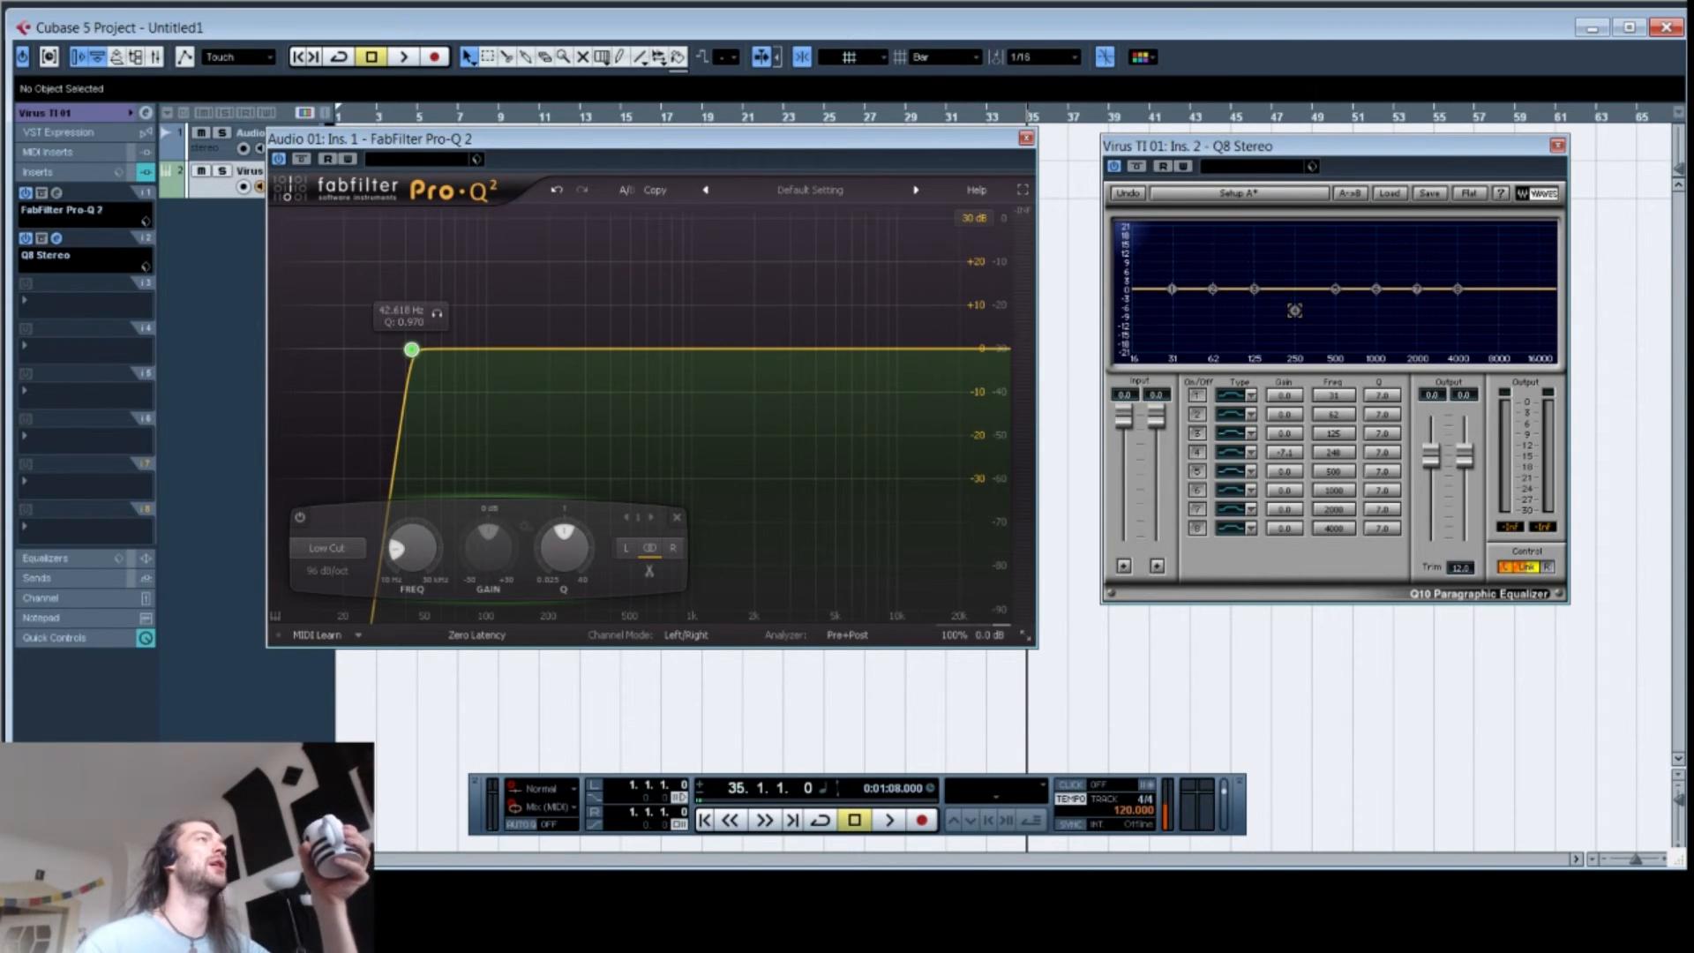
Step: Add a Pro-Q 2 bell cut of about -24.6 dB near 3.8 kHz and a deep Q8 cut near 3 kHz
{"action": "left_click_drag", "start_coordinate": [591, 348], "coordinate": [812, 456]}
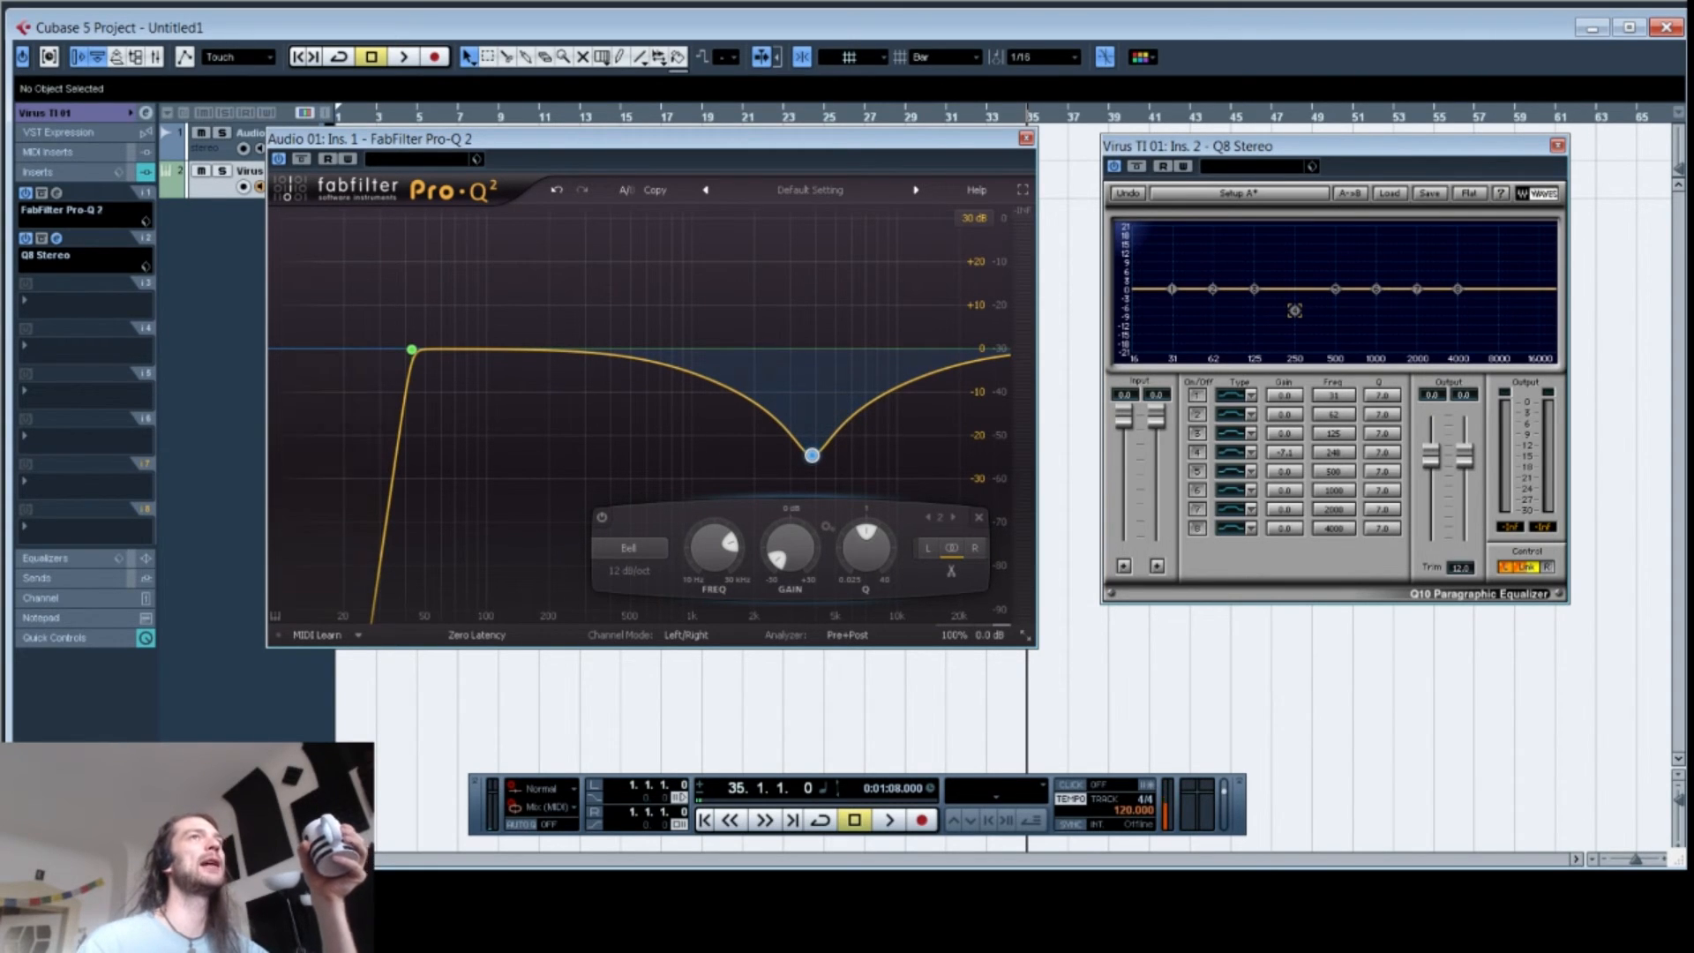
{"action": "left_click_drag", "start_coordinate": [1417, 289], "coordinate": [1440, 340]}
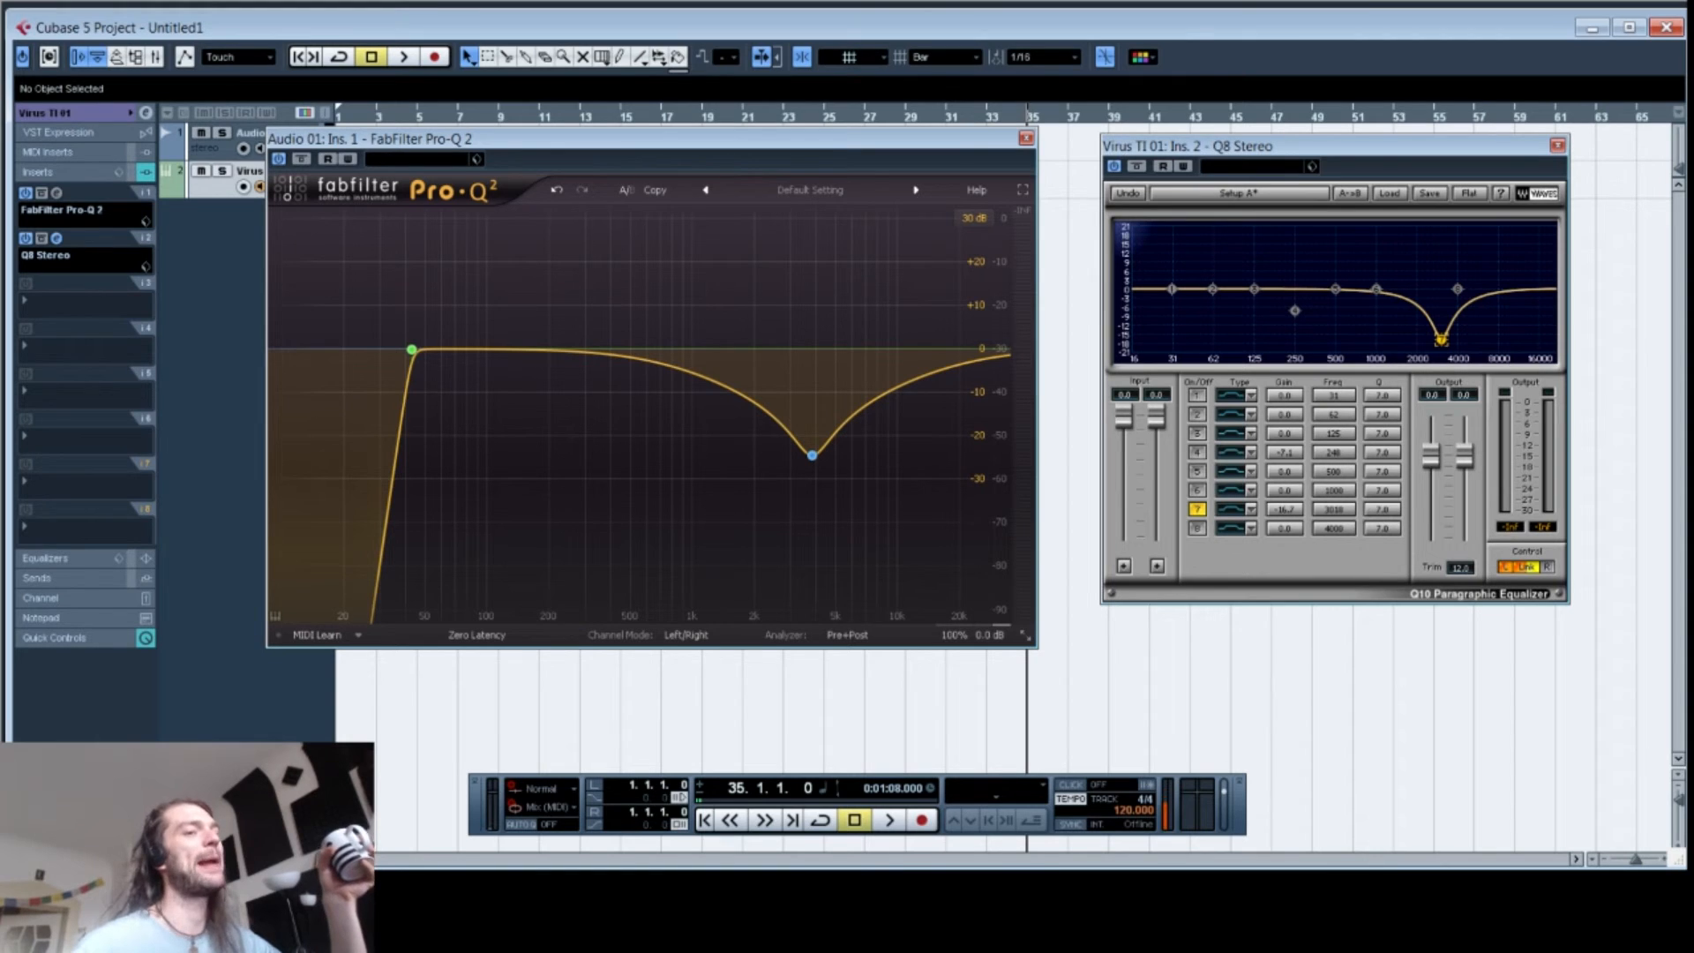
{"action": "mouse_move", "coordinate": [412, 350]}
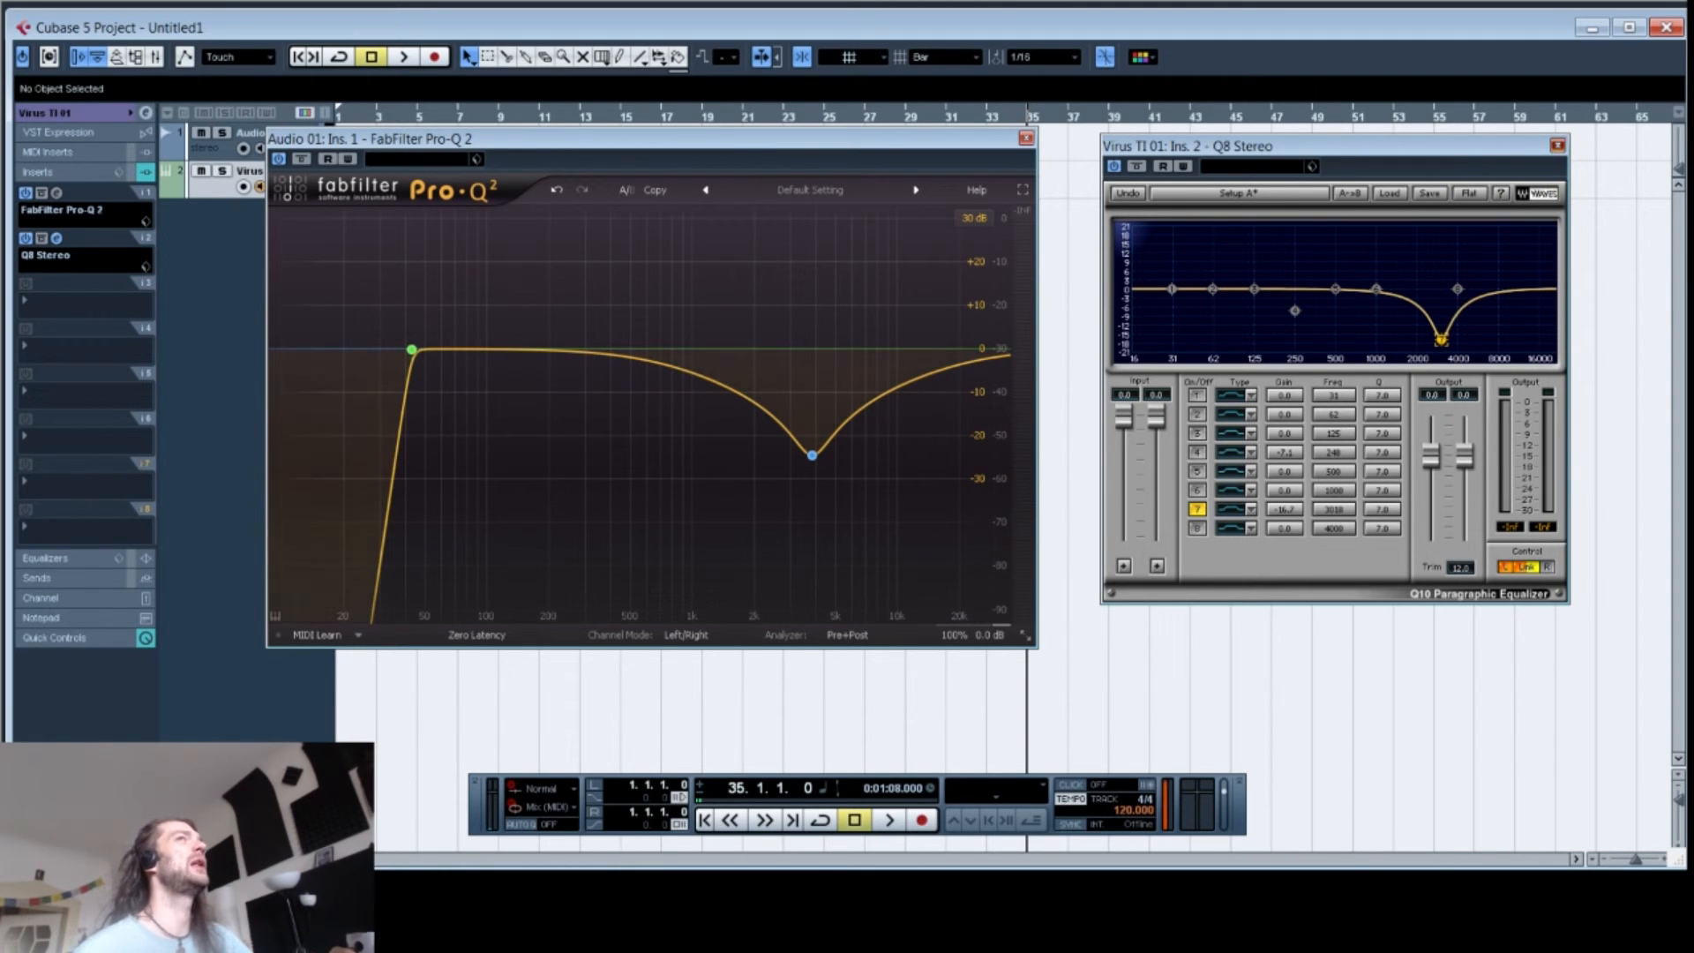
Step: Close the Q8 window and reposition the Pro-Q 2 window
{"action": "left_click", "coordinate": [1558, 144]}
{"action": "left_click_drag", "start_coordinate": [699, 145], "coordinate": [883, 181]}
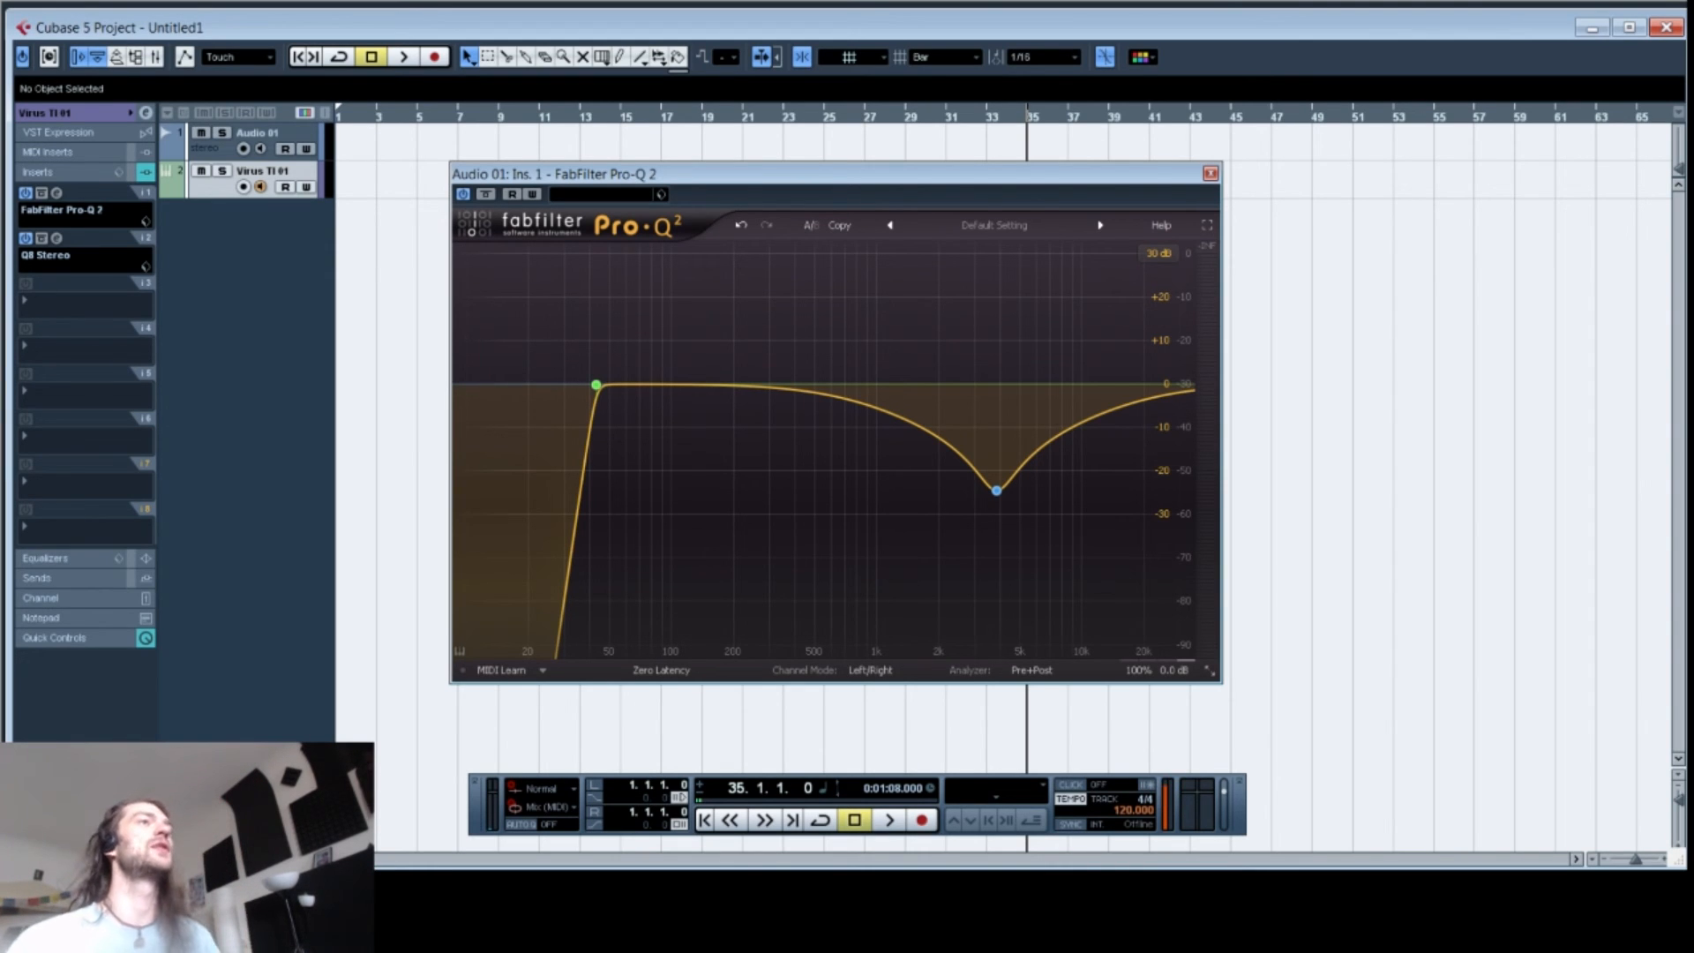
Step: Delete the bell cut band and then the low cut band in Pro-Q 2
{"action": "right_click", "coordinate": [996, 491]}
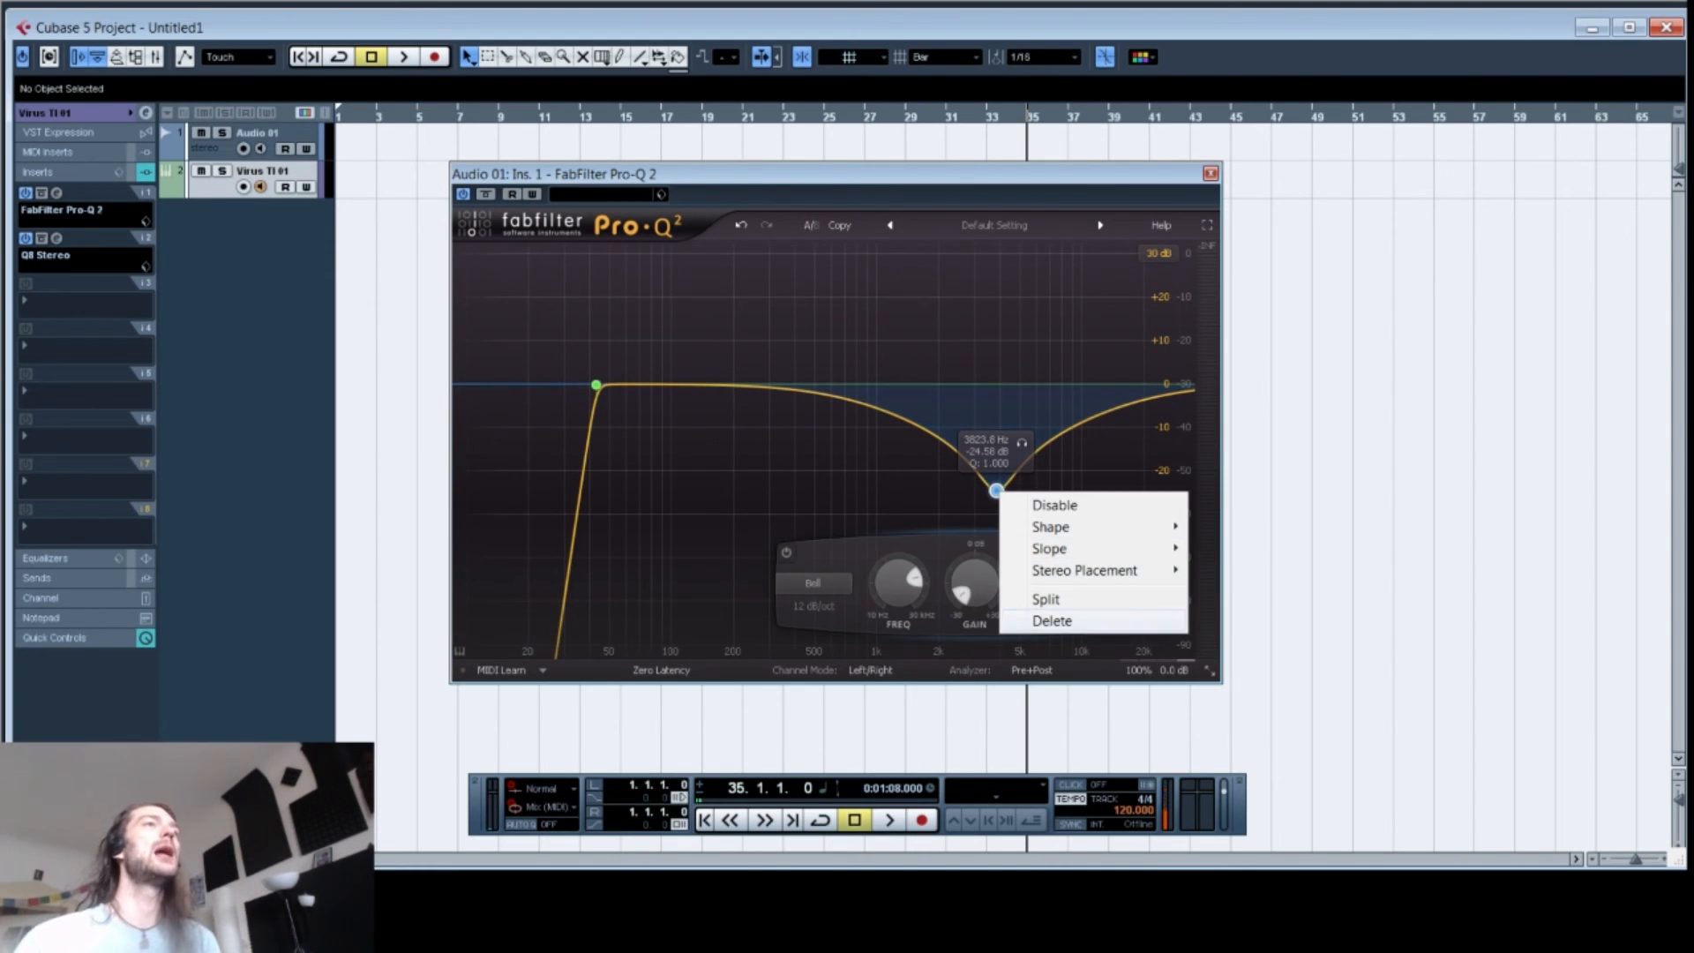
{"action": "left_click", "coordinate": [1041, 617]}
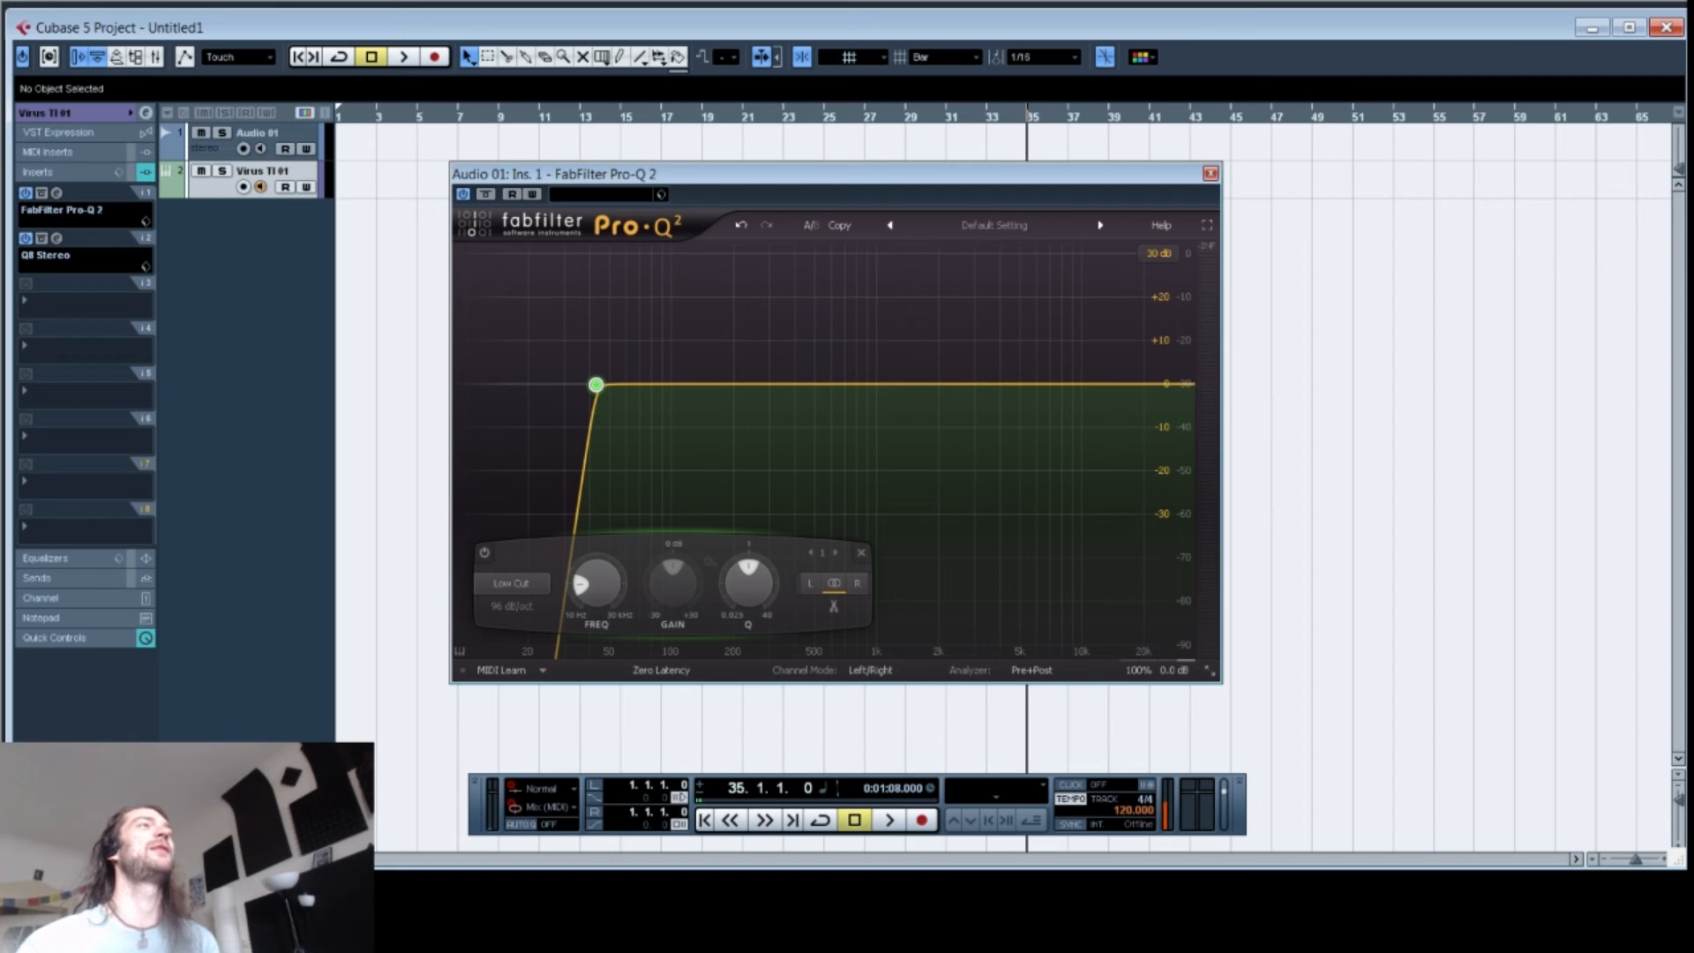
{"action": "right_click", "coordinate": [596, 385]}
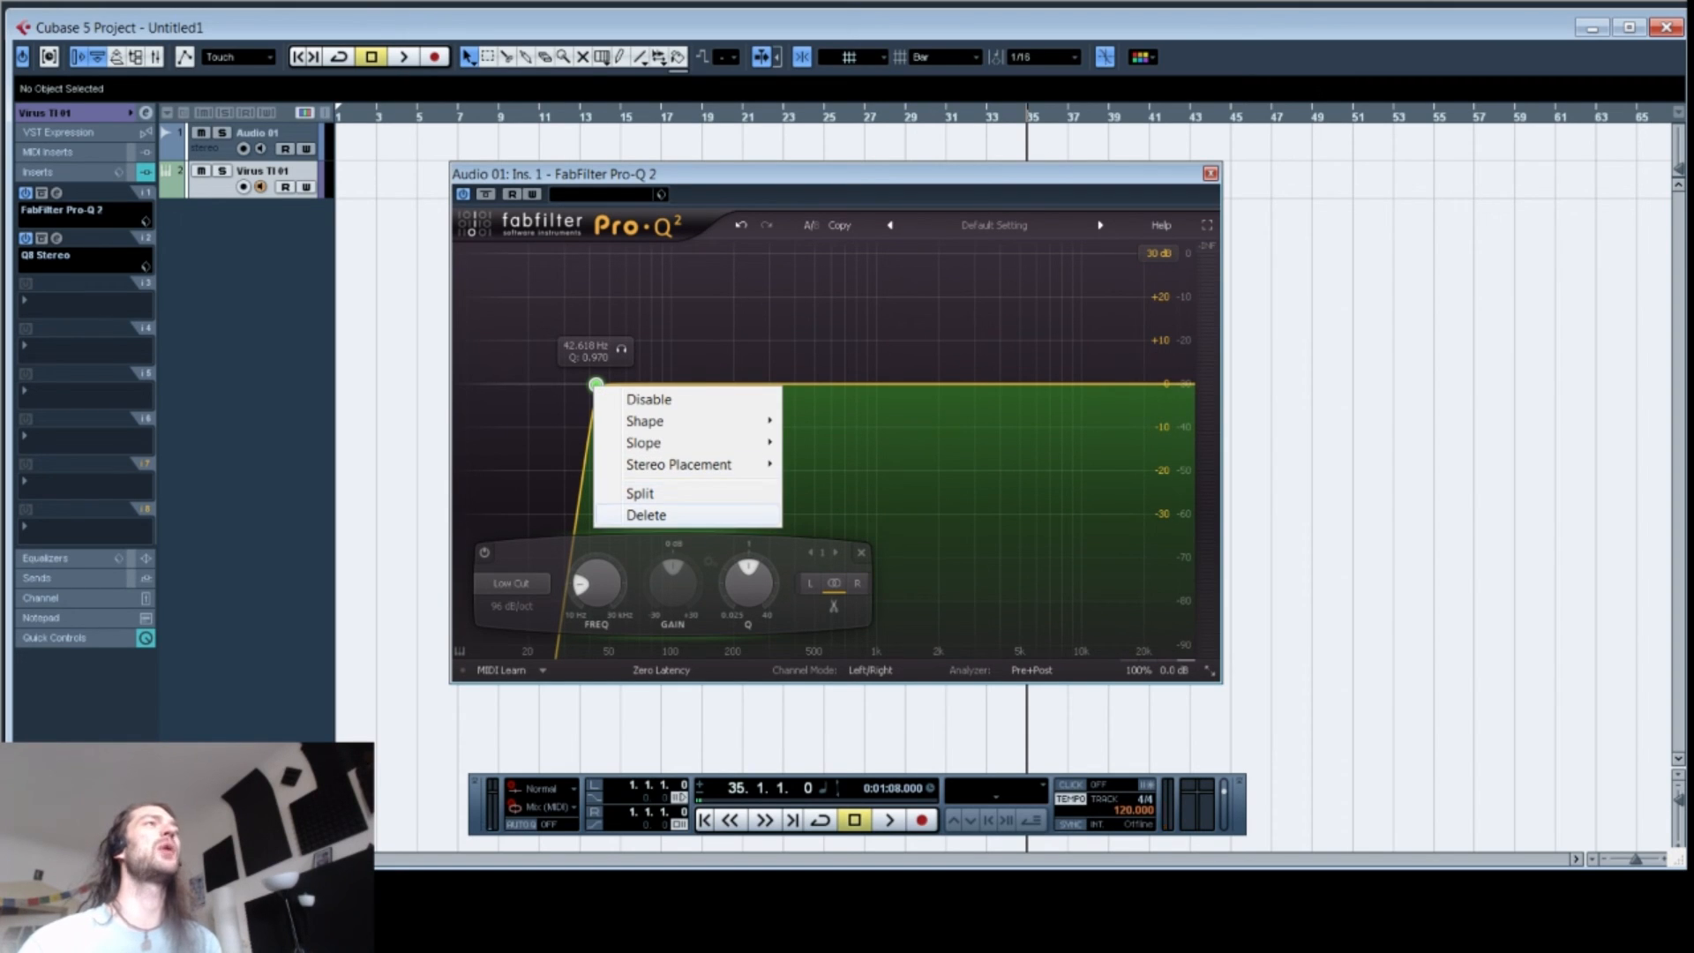
{"action": "left_click", "coordinate": [646, 514]}
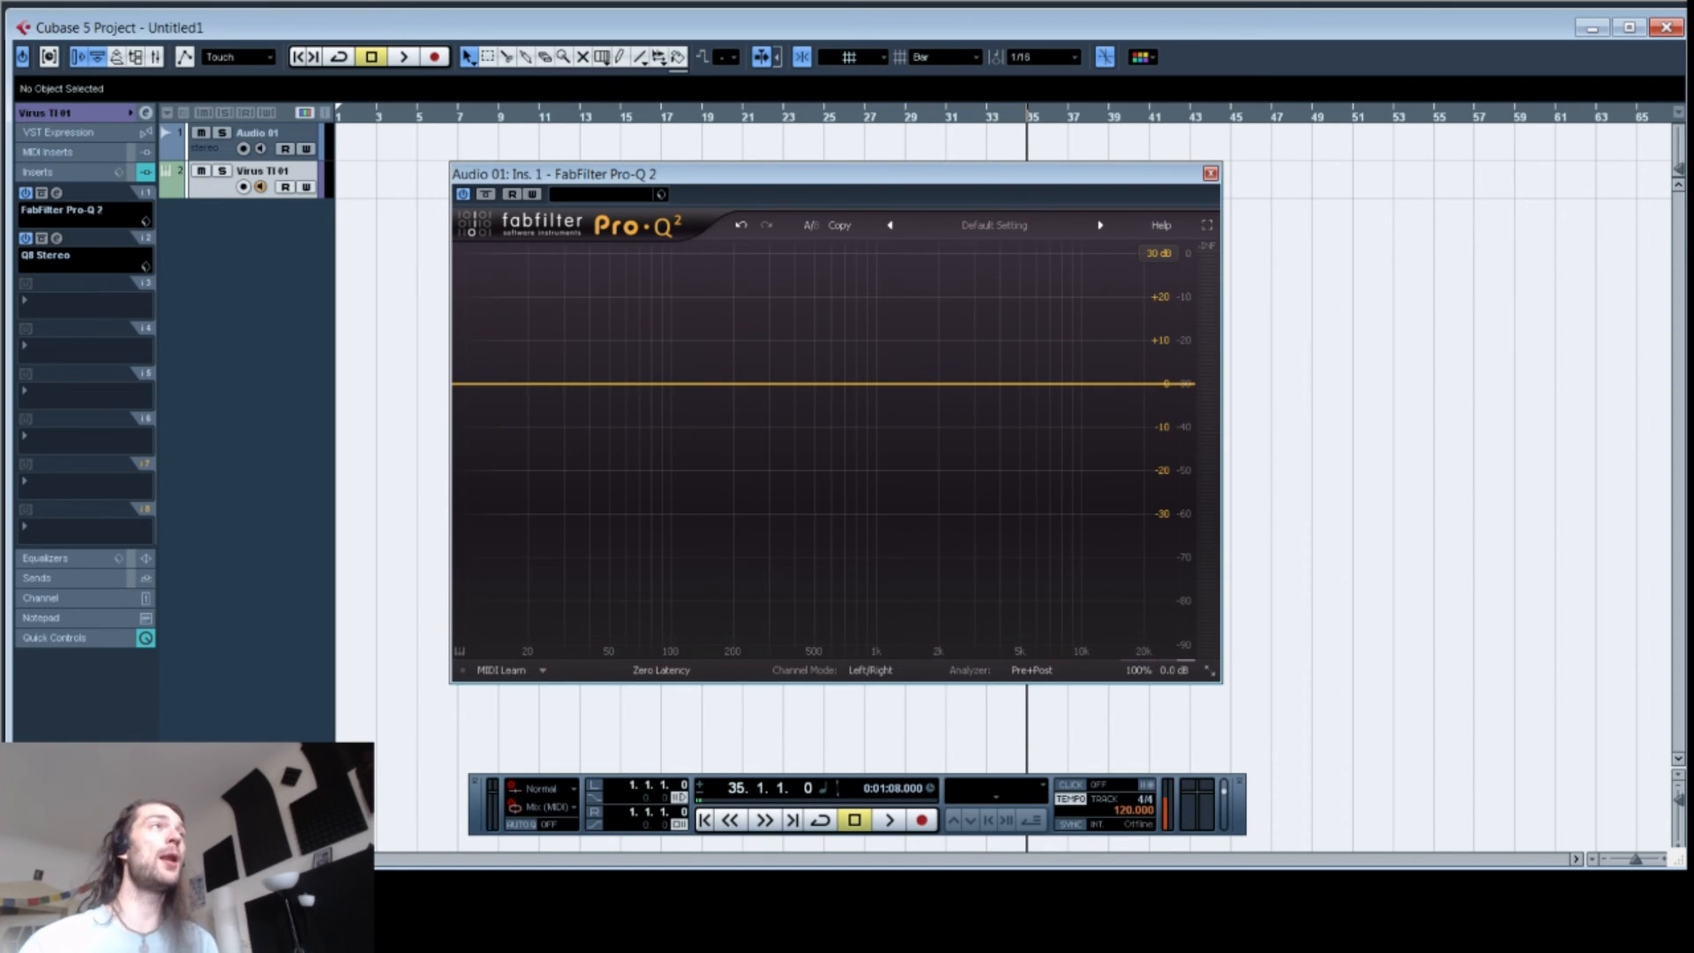